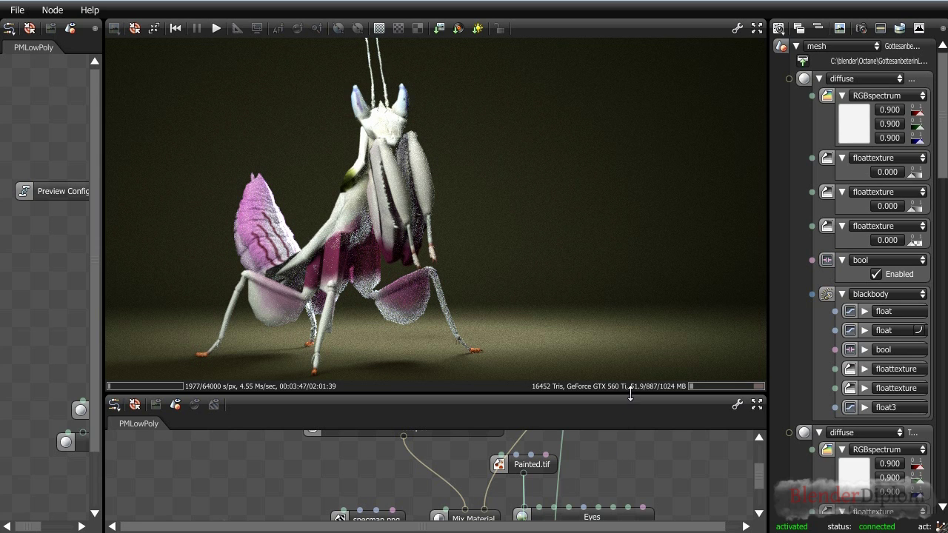
Resize the node graph above the render view, scroll through the material tree, then deselect the mesh
drag(629, 391, 668, 133)
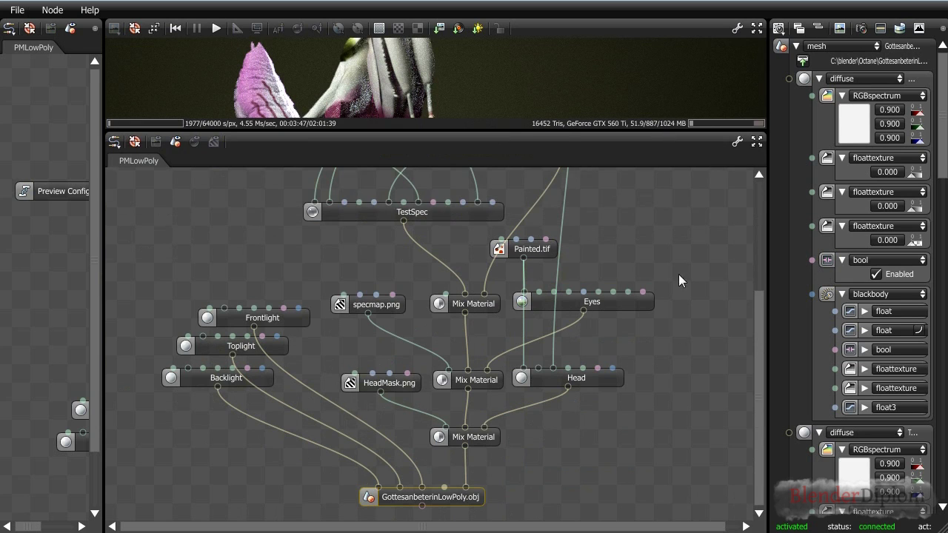
scroll(677, 355, up, 5)
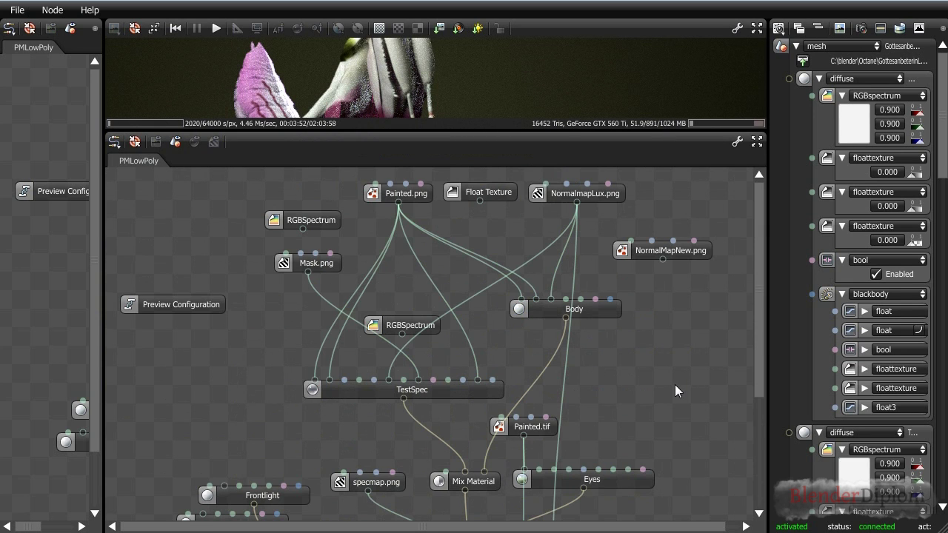
scroll(675, 386, down, 5)
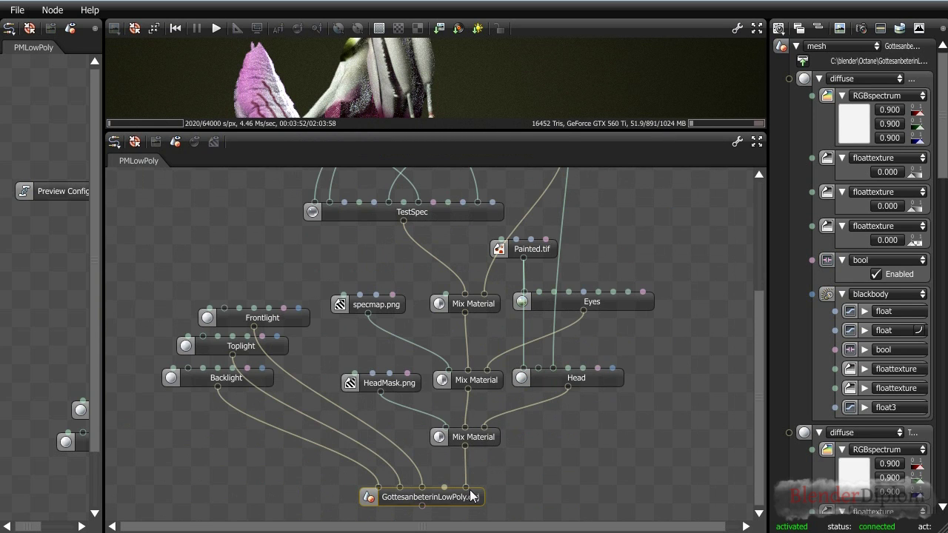
scroll(589, 491, up, 5)
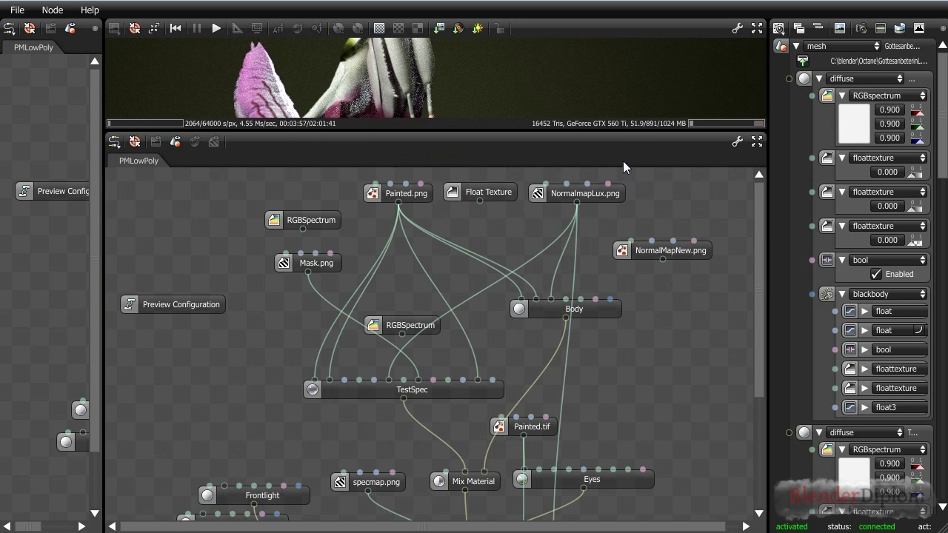
drag(627, 130, 635, 336)
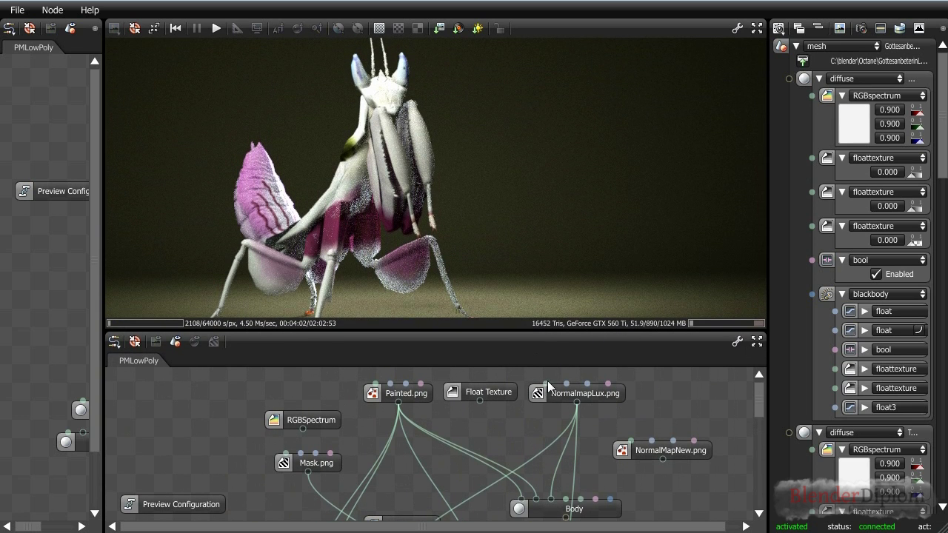
scroll(632, 460, down, 5)
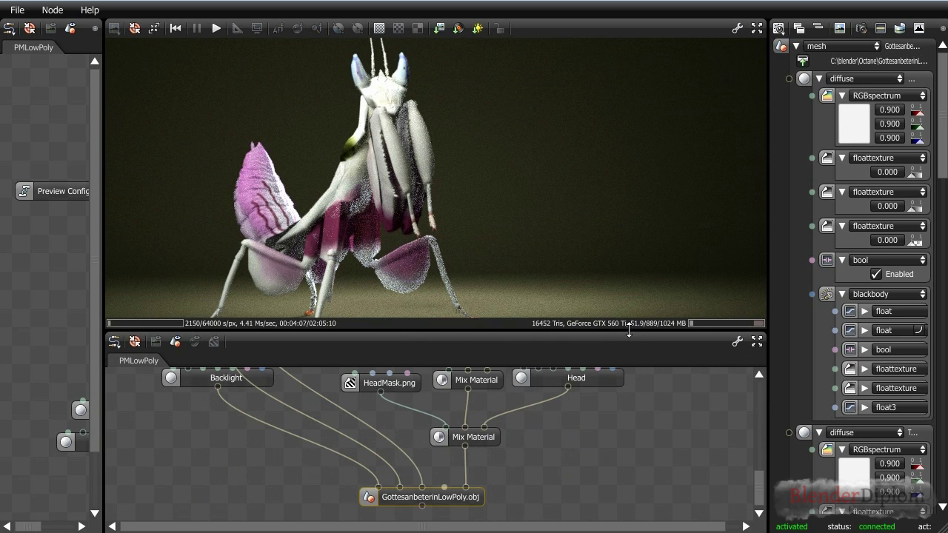
drag(629, 331, 630, 121)
click(659, 437)
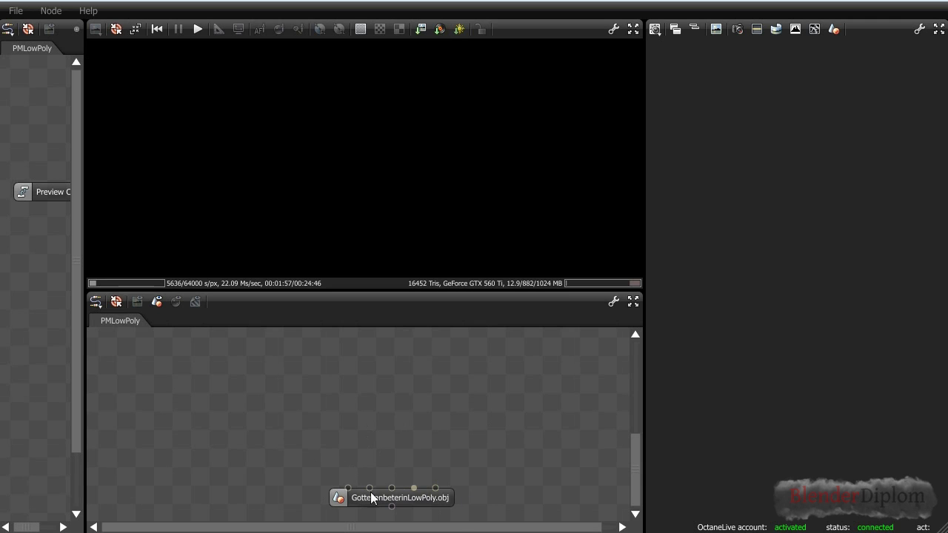
Add a Diffuse Material node and wire it into the GottesanbeterinLowPoly.obj mesh's first input
right_click(308, 387)
mouse_move(326, 391)
mouse_move(416, 294)
mouse_move(404, 326)
click(459, 264)
drag(304, 408, 360, 502)
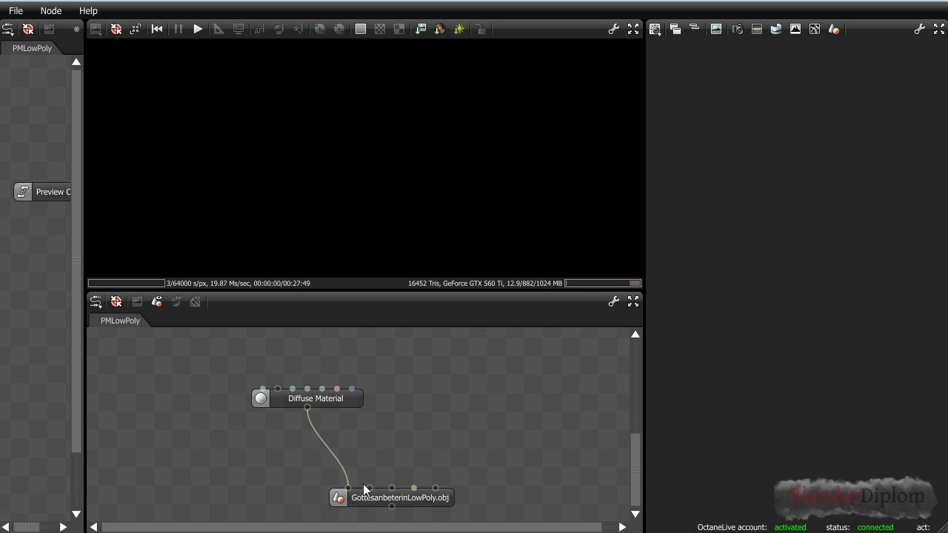
drag(354, 405, 291, 430)
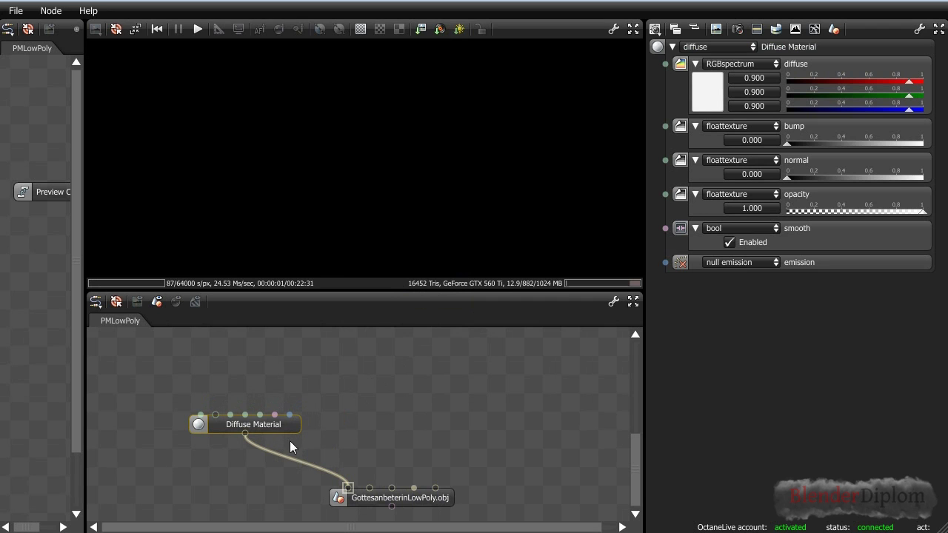
click(392, 499)
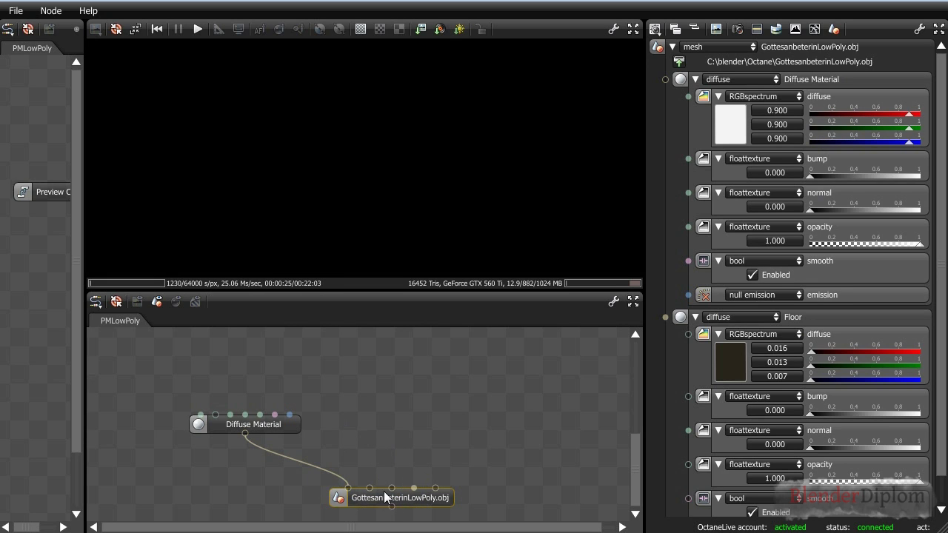
mouse_move(291, 430)
mouse_down()
mouse_move(247, 438)
mouse_move(290, 440)
mouse_up()
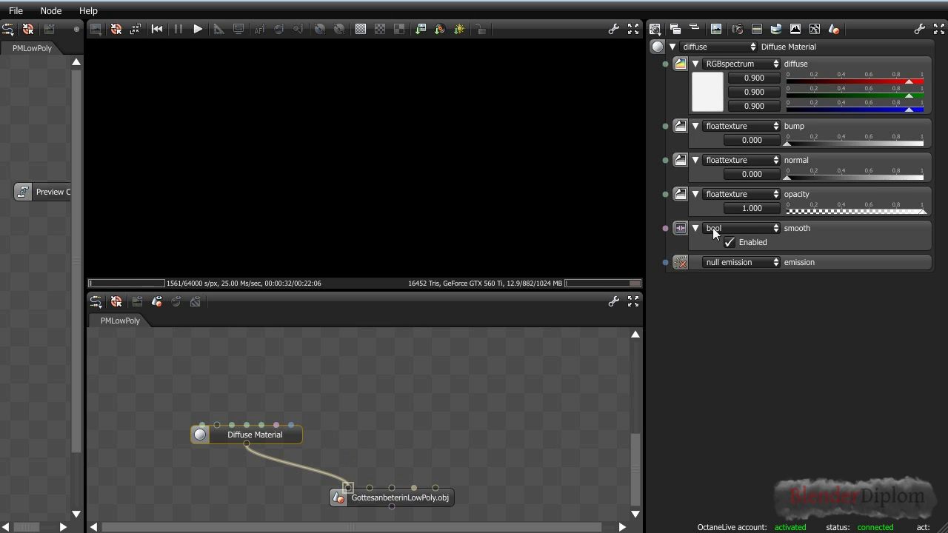
Rename the existing diffuse material to 'Backlight'
double_click(790, 47)
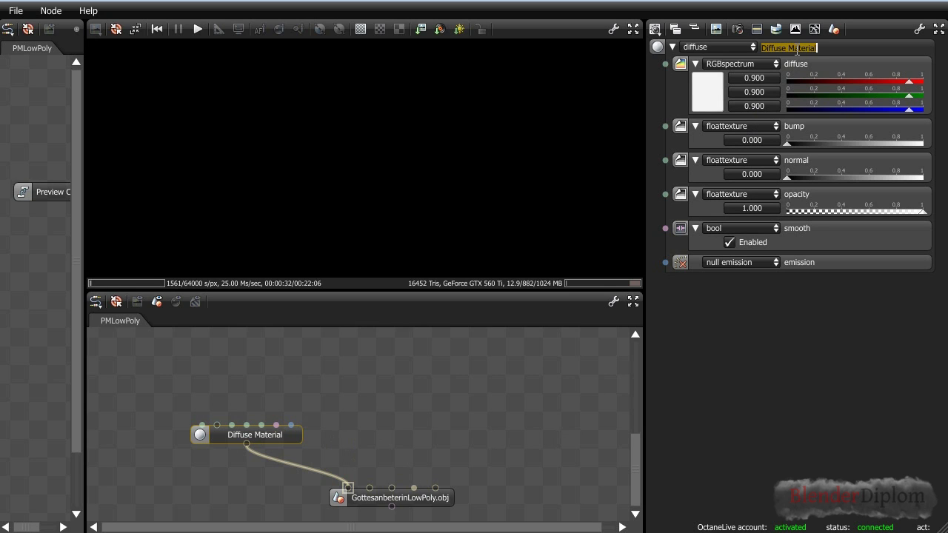
text(Backlight)
key(Return)
drag(296, 434, 262, 432)
Add a second diffuse material named 'Toplight' wired into the mesh's second input
right_click(311, 394)
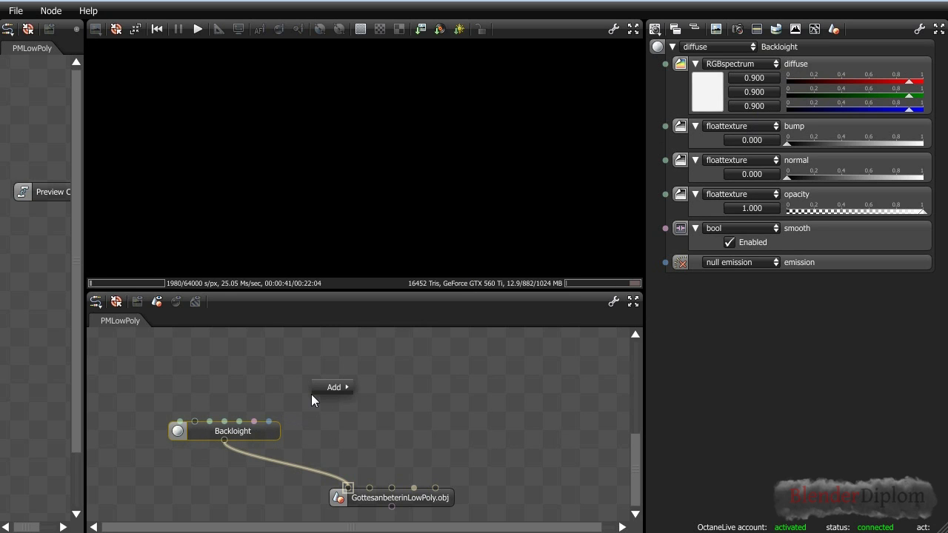
right_click(260, 435)
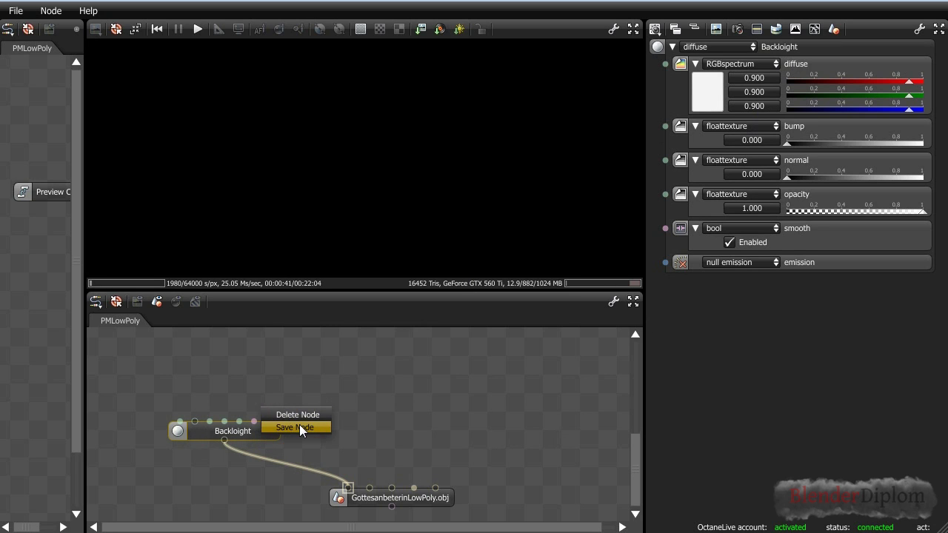
right_click(298, 368)
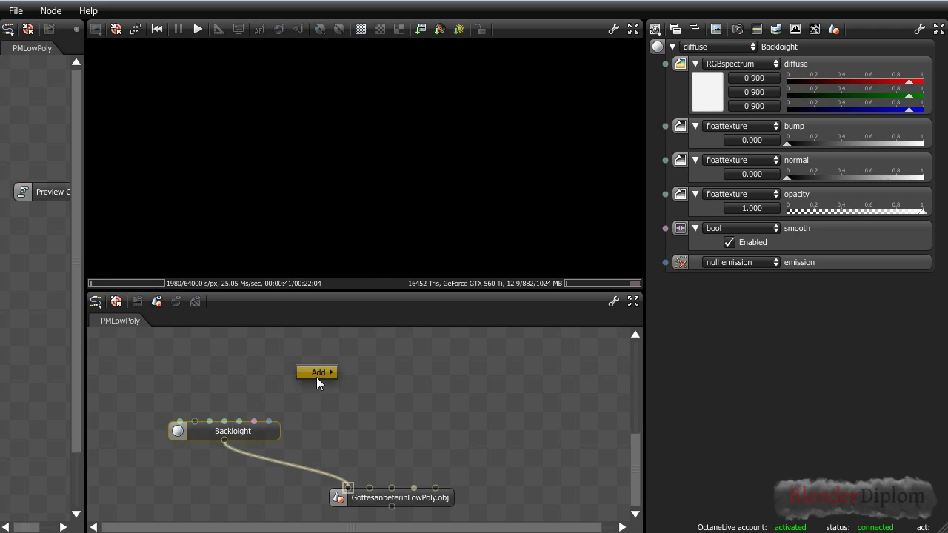
mouse_move(318, 372)
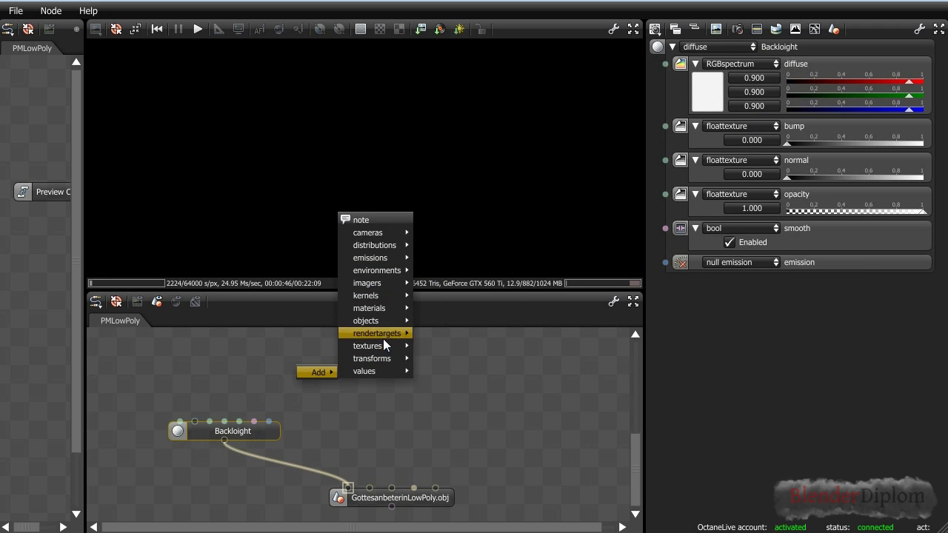
mouse_move(382, 311)
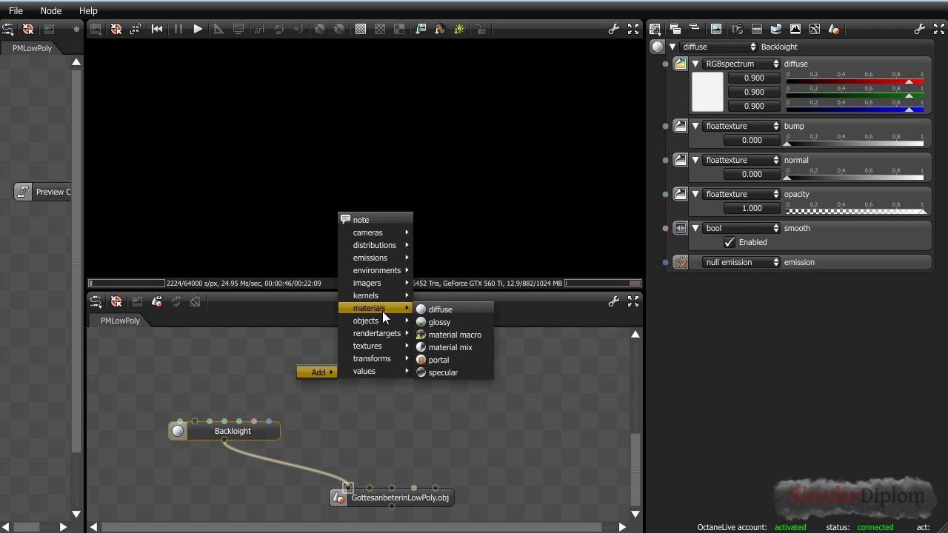
click(436, 309)
drag(295, 389, 369, 488)
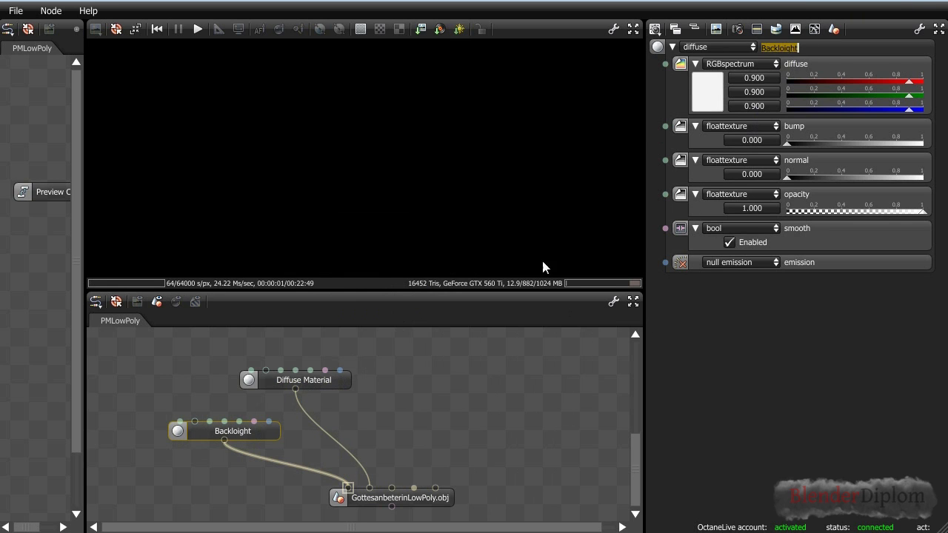
click(329, 383)
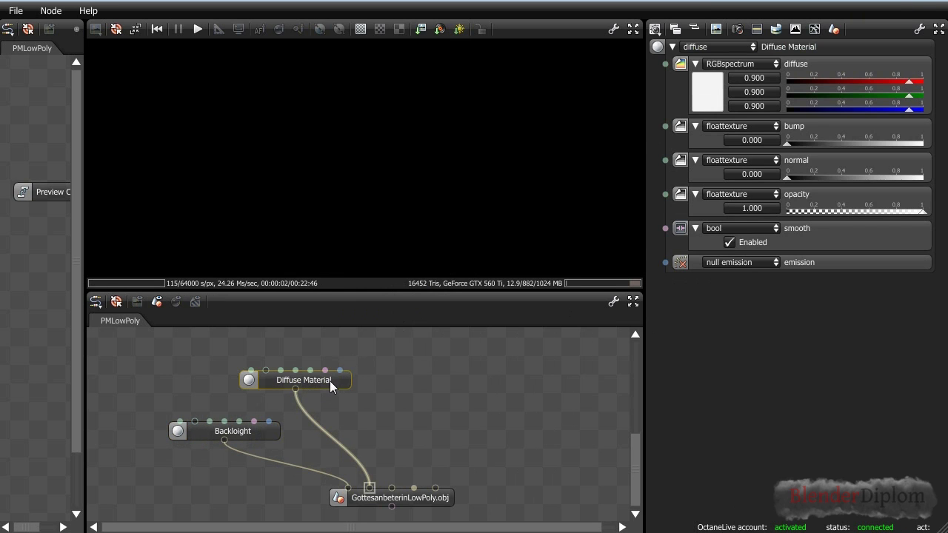
double_click(796, 48)
text(Toplight)
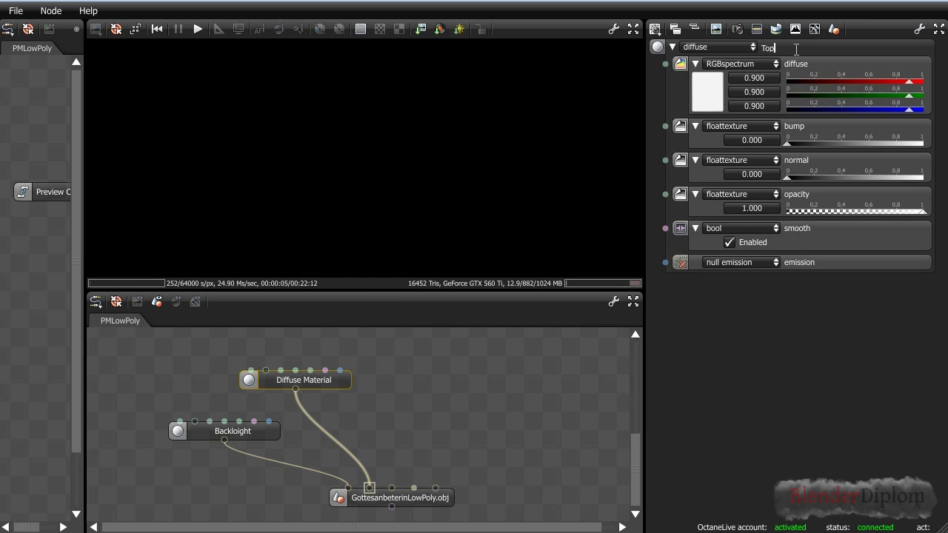
key(Return)
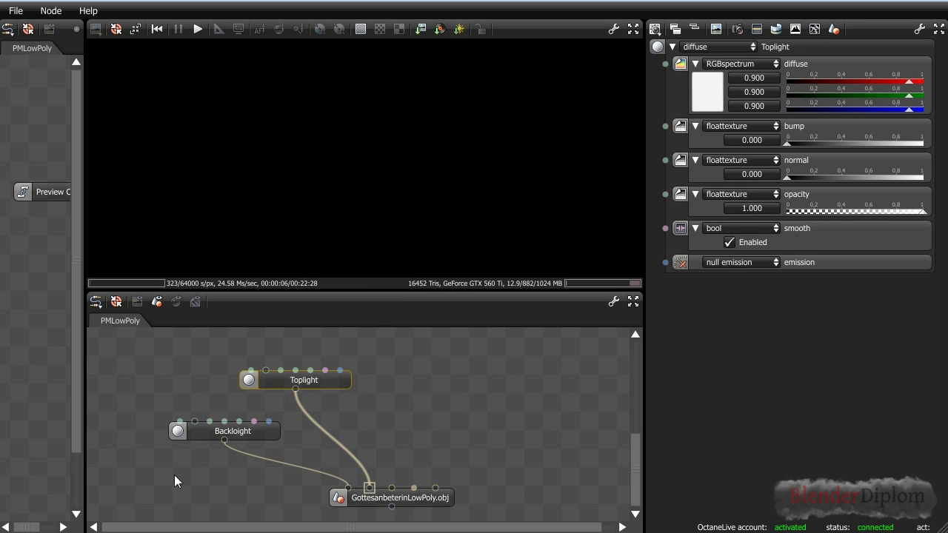
drag(259, 433, 222, 449)
drag(307, 386, 257, 394)
Add a third diffuse material named 'Frontlight' wired into the mesh, and arrange the three nodes
right_click(333, 400)
mouse_move(347, 395)
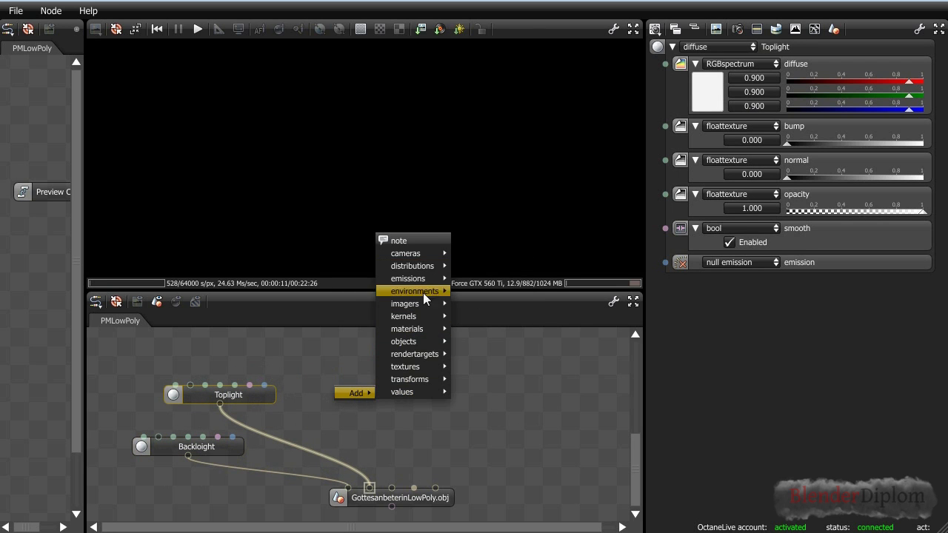
mouse_move(427, 326)
click(498, 260)
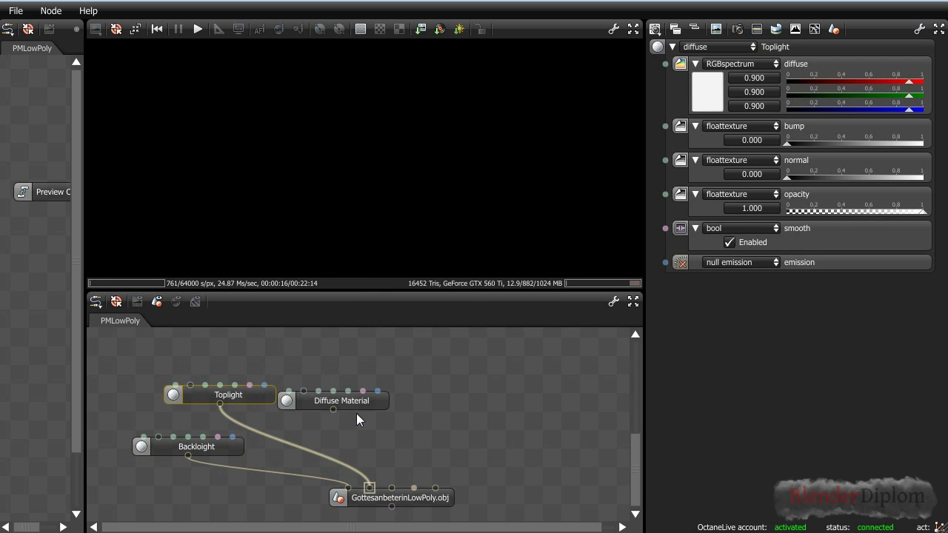
drag(333, 410, 392, 488)
click(365, 400)
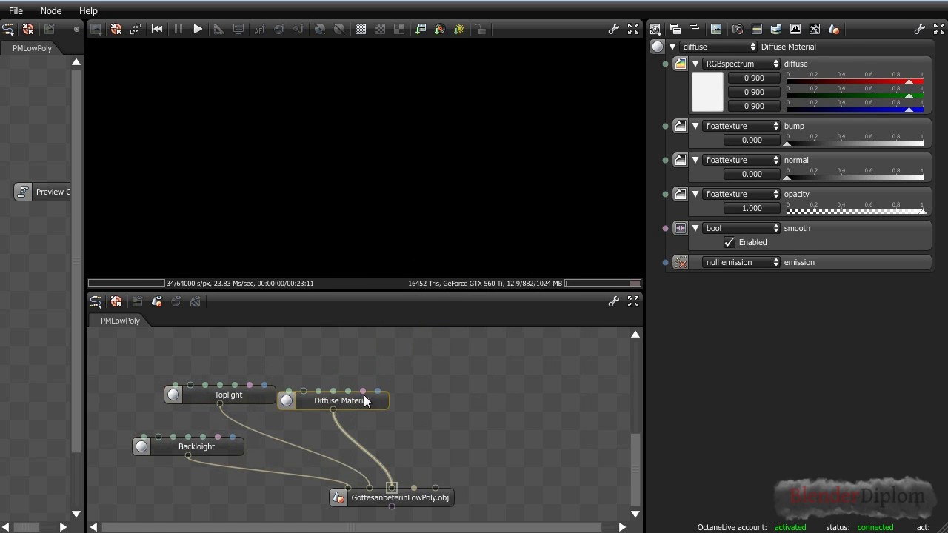
double_click(787, 47)
text(Frontlight)
key(Return)
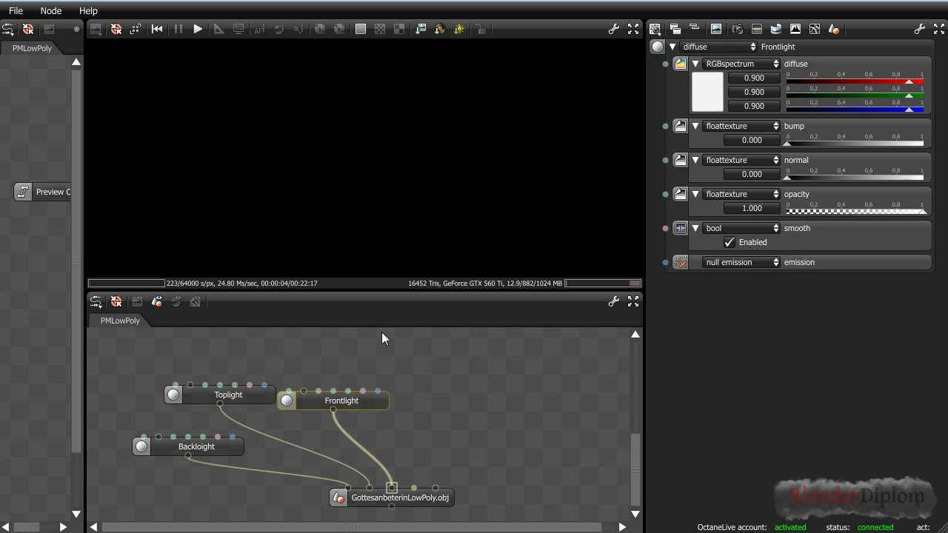
drag(223, 448, 191, 458)
drag(242, 400, 204, 411)
drag(373, 400, 264, 369)
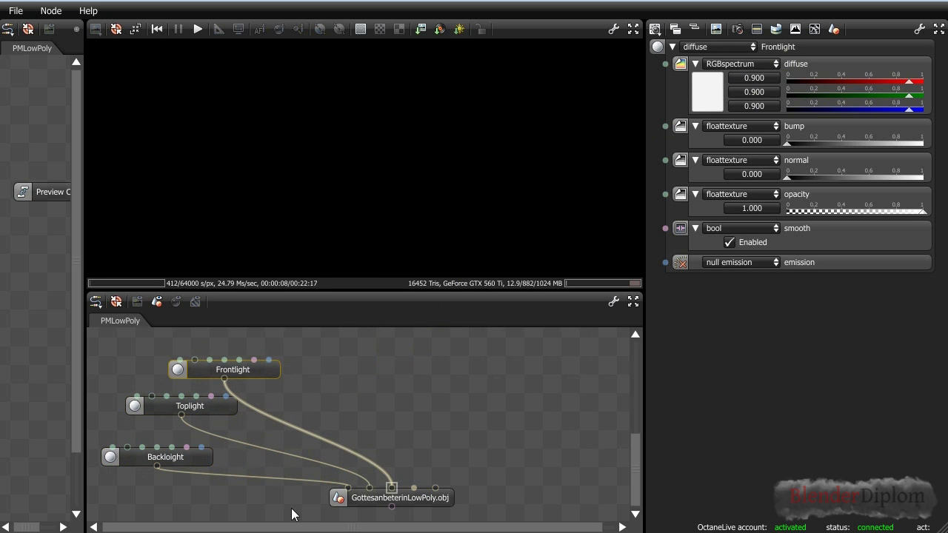
drag(200, 455, 206, 445)
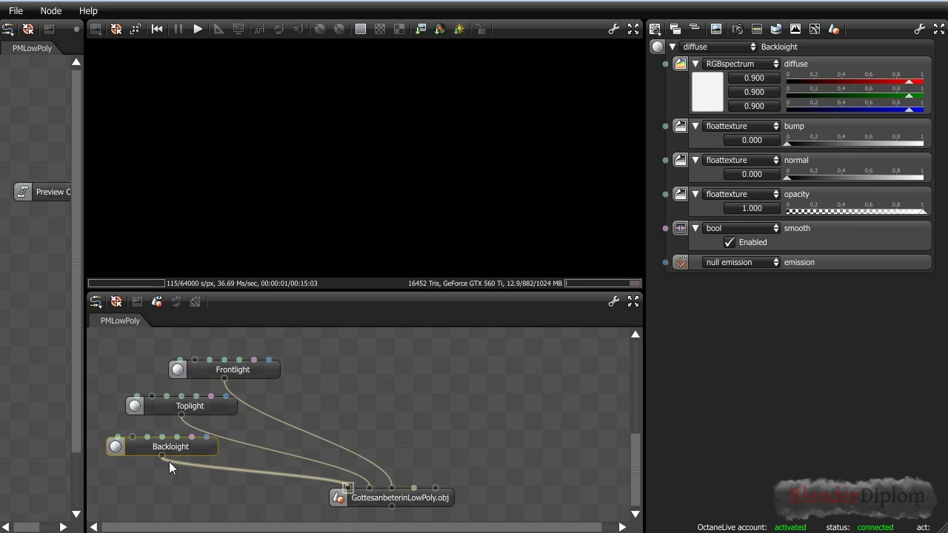
Set the emission of Backlight and Toplight to blackbody
click(746, 263)
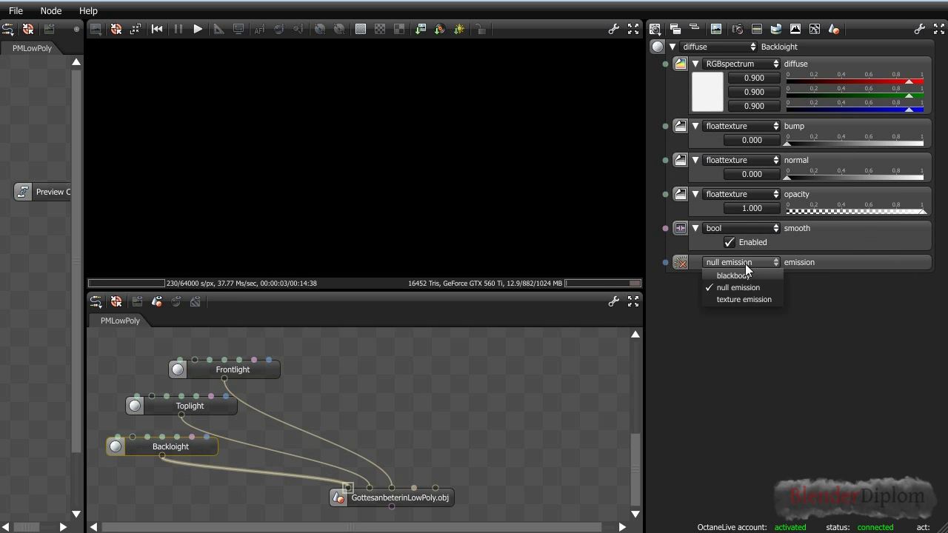
click(757, 275)
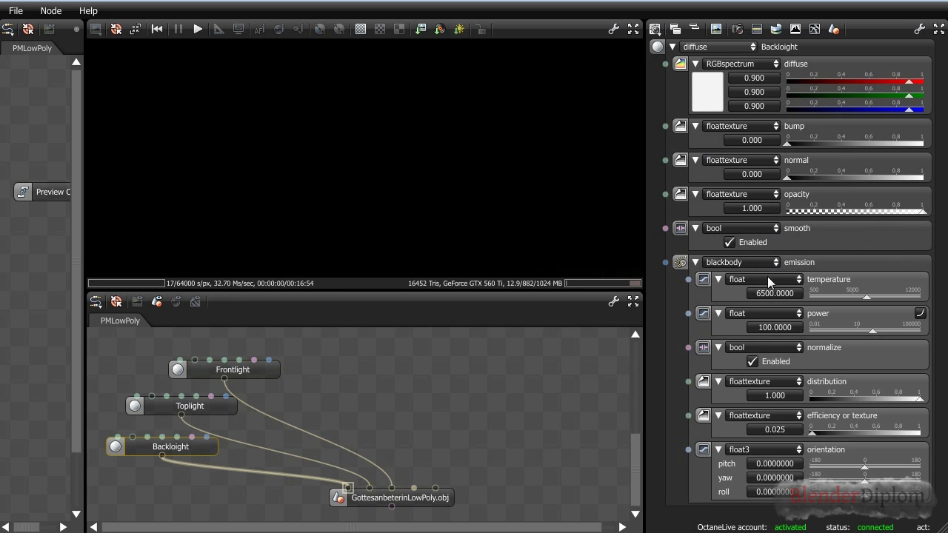
click(234, 405)
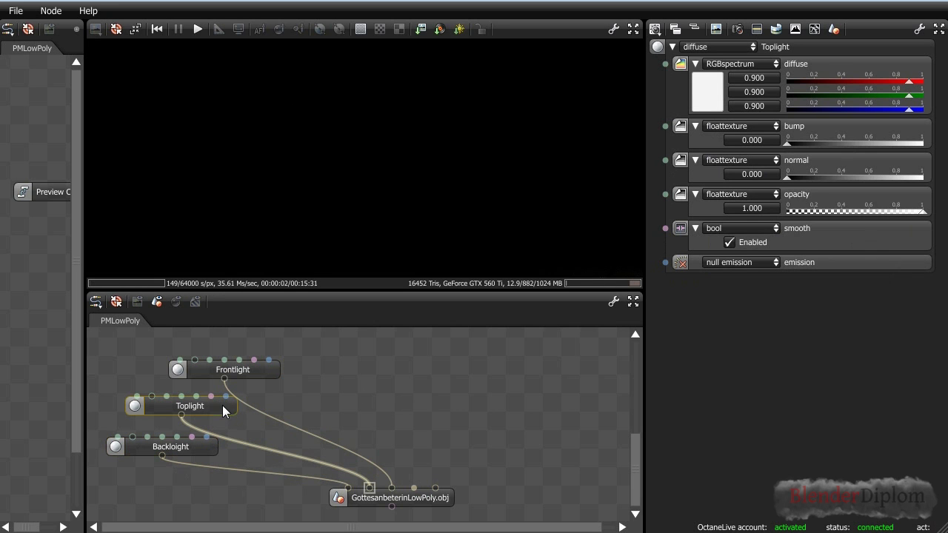
click(744, 263)
click(740, 277)
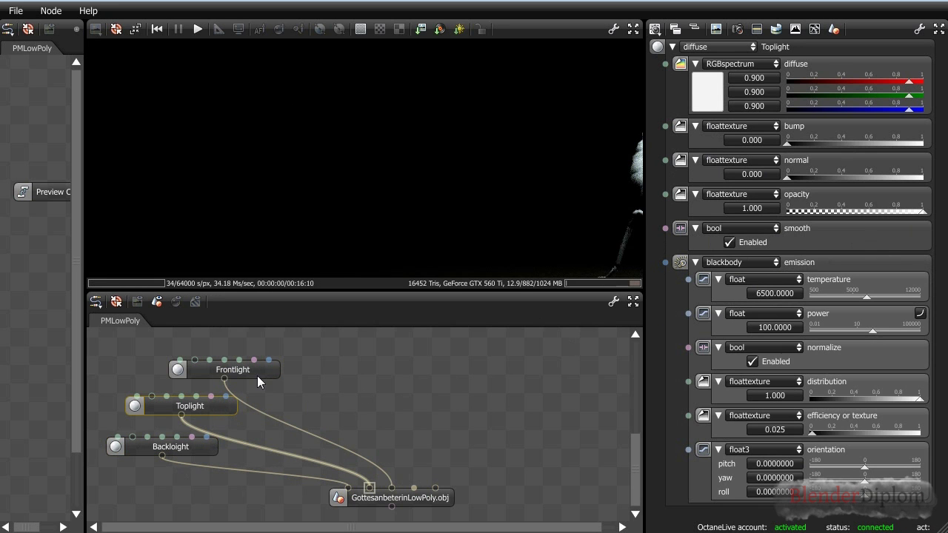
drag(402, 217, 409, 222)
Give Frontlight a blackbody emission (6500 K, power 100) and frame the whole mantis
click(244, 374)
click(741, 262)
click(731, 276)
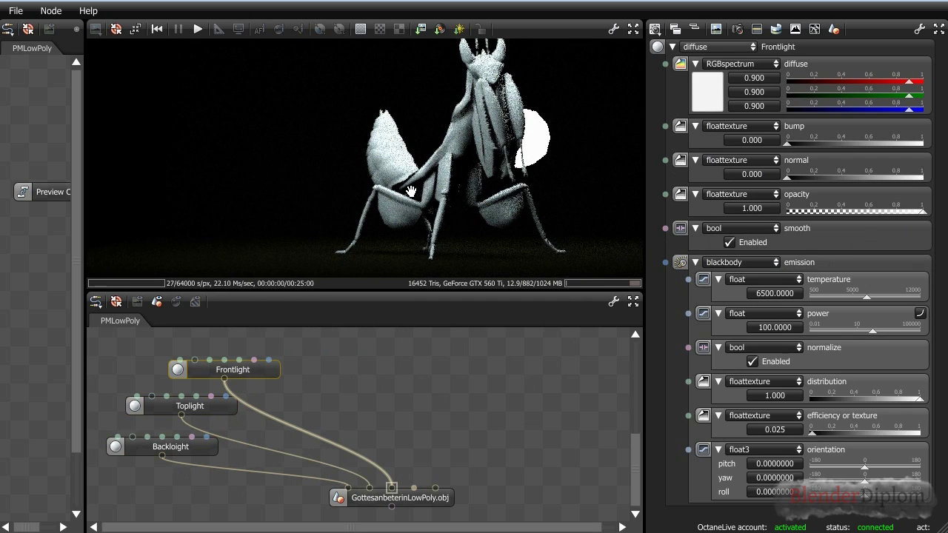
scroll(419, 196, down, 3)
drag(419, 197, 341, 187)
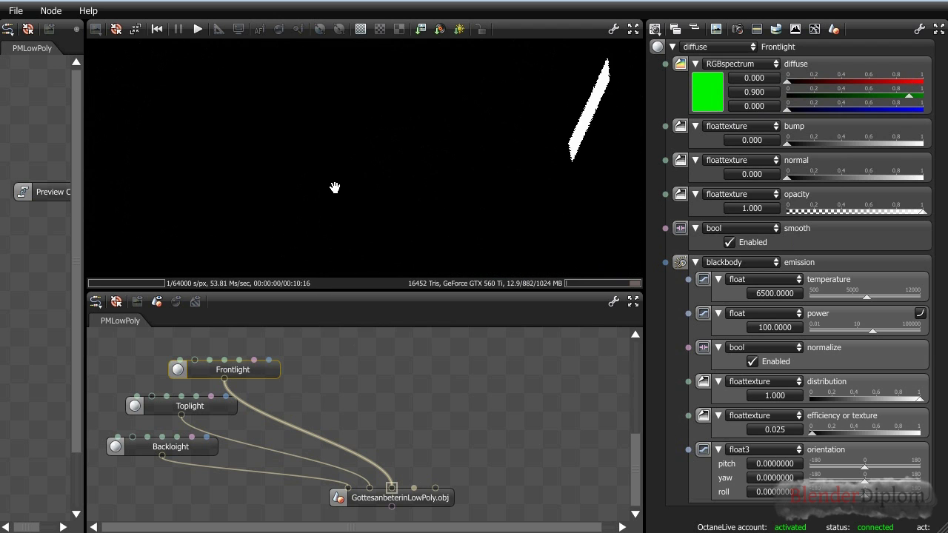
drag(335, 187, 324, 186)
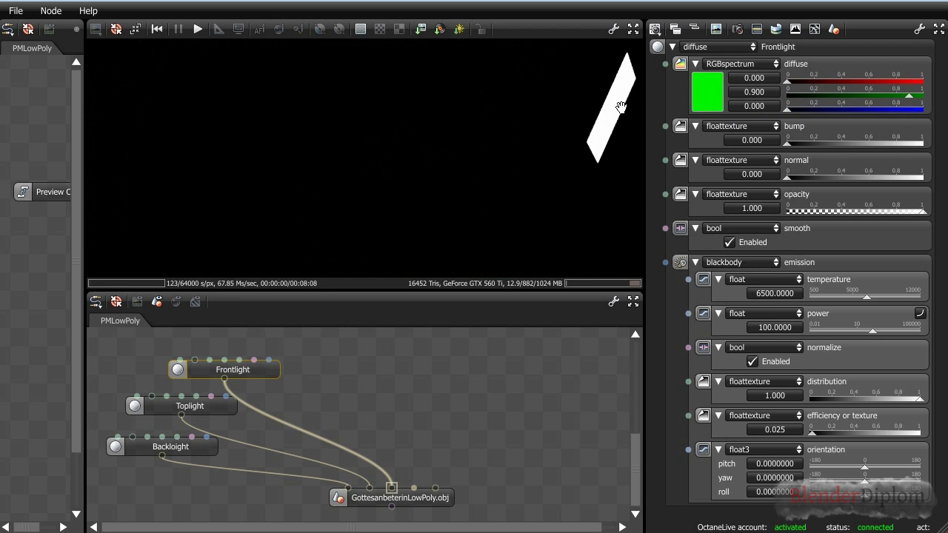
drag(455, 155, 467, 176)
scroll(468, 177, up, 5)
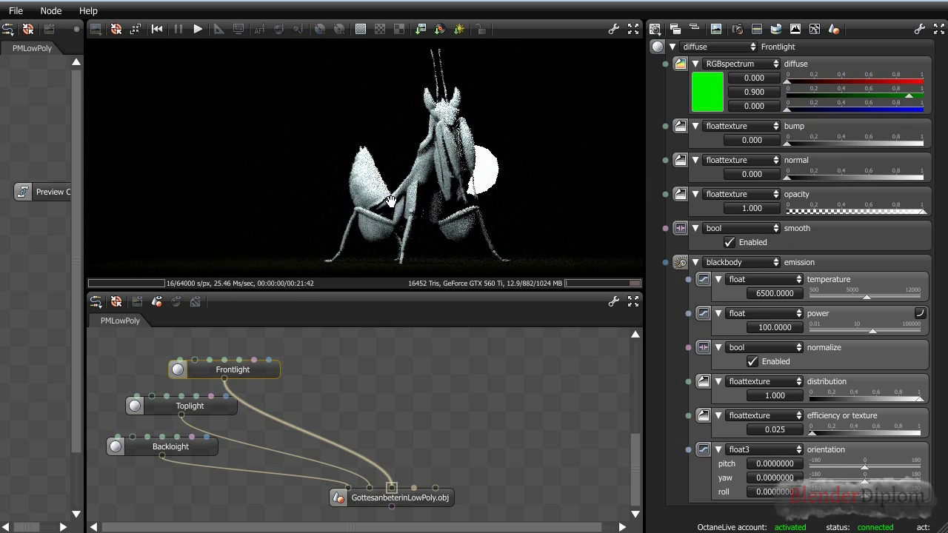
scroll(485, 251, down, 3)
drag(484, 225, 426, 208)
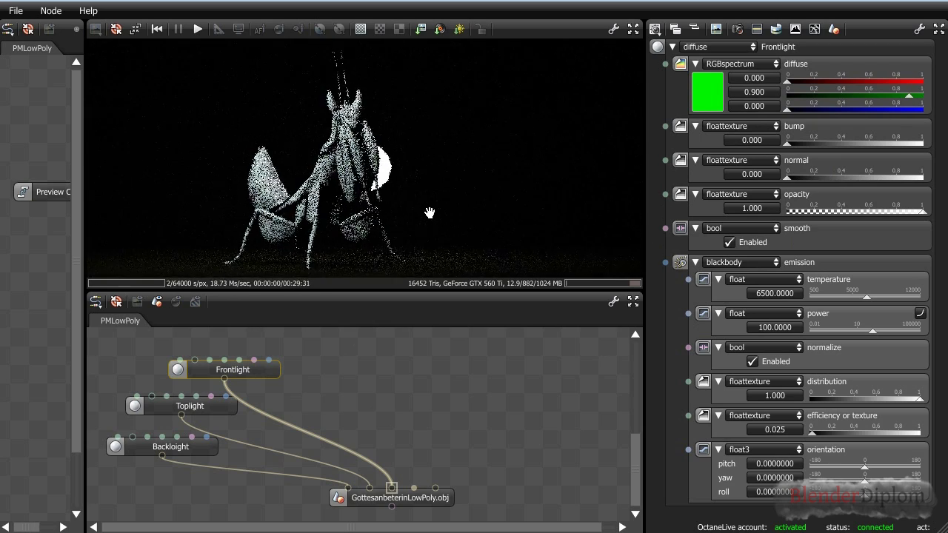
Reset Frontlight's diffuse colour to white at 0.9
click(704, 104)
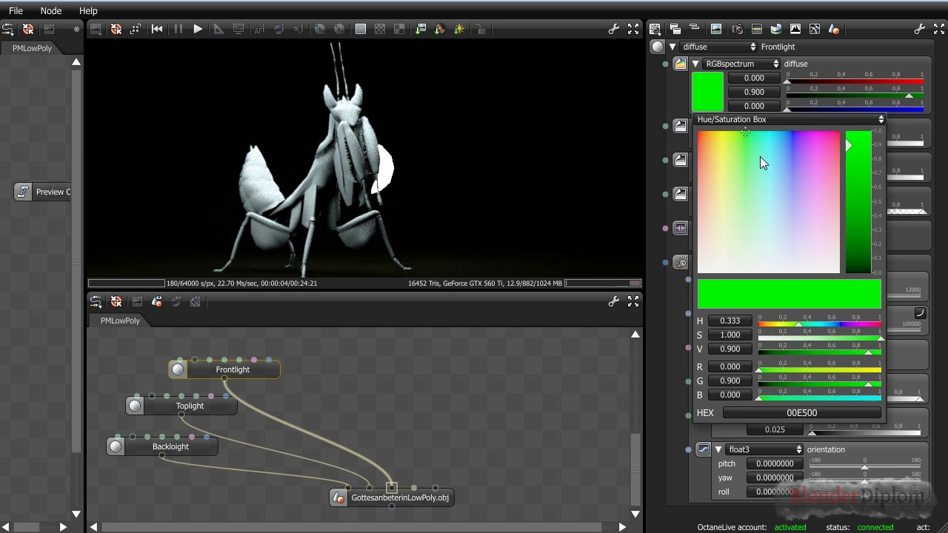
drag(761, 168, 768, 270)
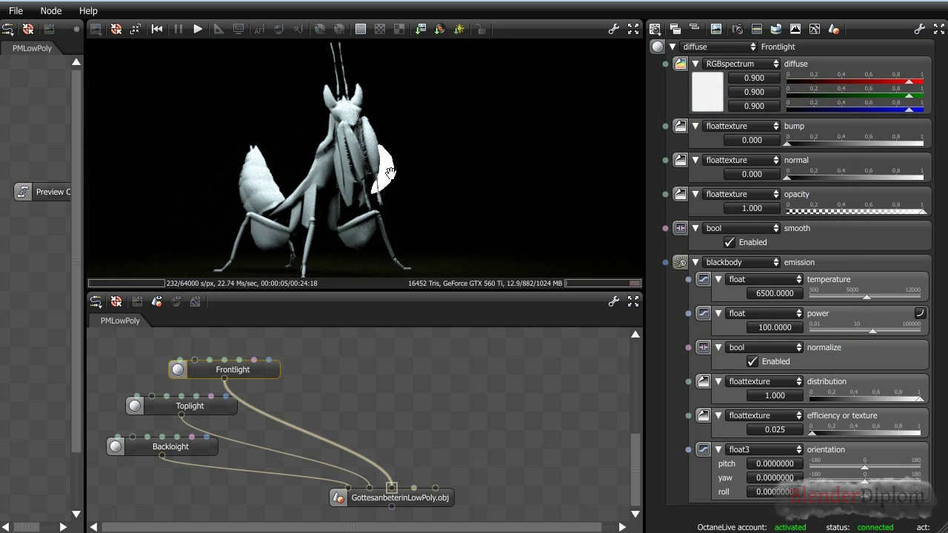
scroll(409, 185, down, 1)
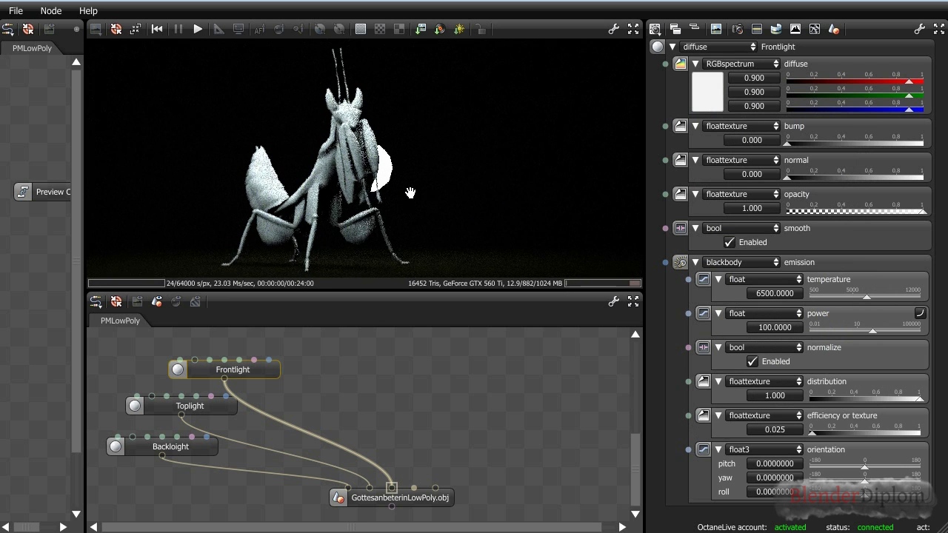
drag(410, 192, 482, 178)
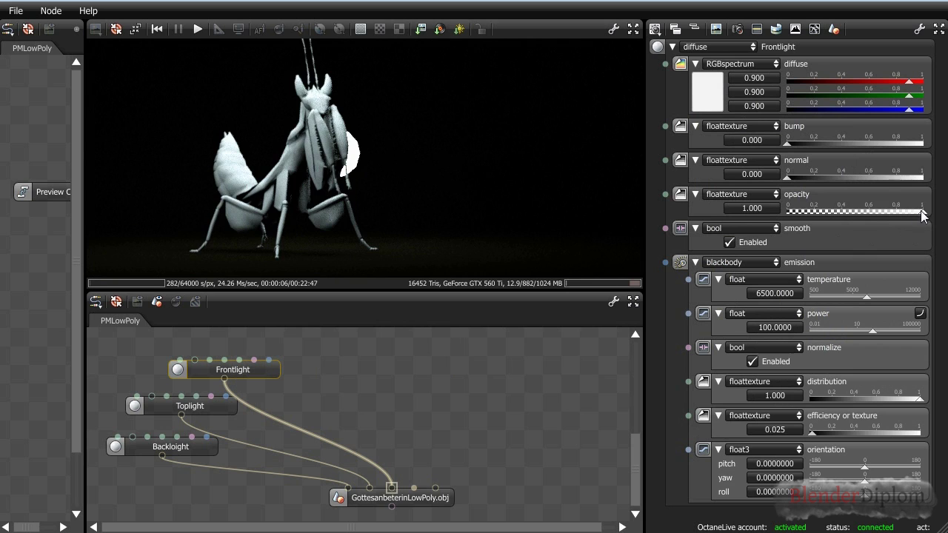
Set Backlight's opacity to 0.000 and raise its emission power to about 122
mouse_move(923, 214)
mouse_down()
mouse_move(785, 213)
mouse_move(924, 213)
mouse_up()
click(171, 448)
drag(922, 215, 676, 227)
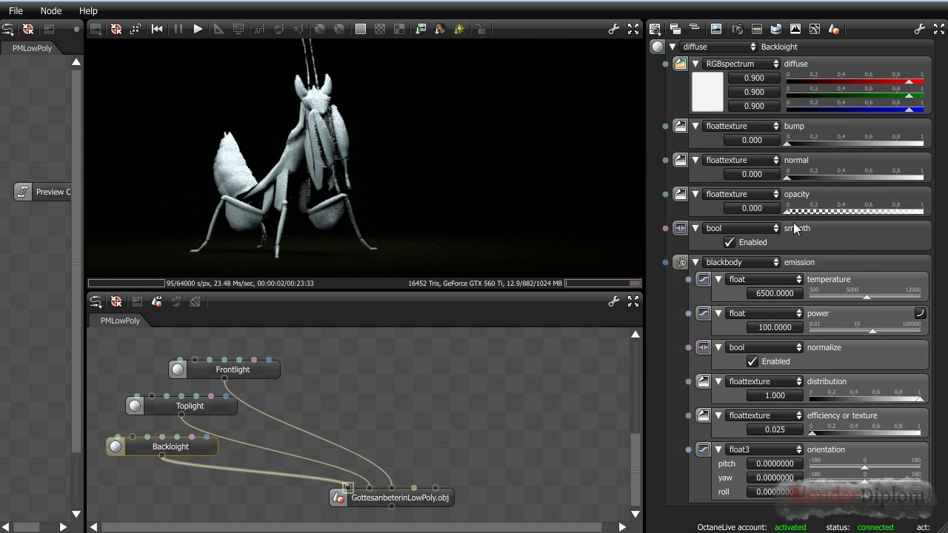
drag(794, 215, 767, 222)
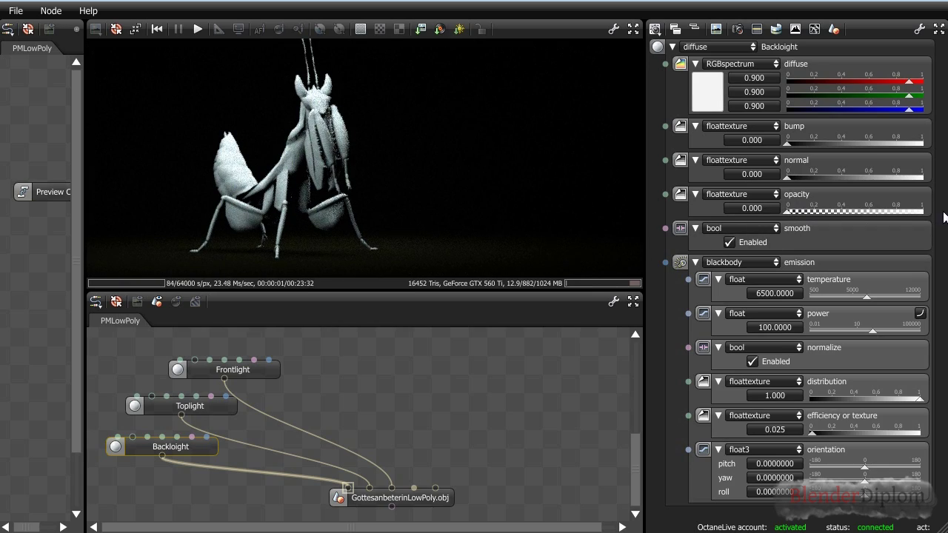
mouse_move(874, 331)
mouse_down()
mouse_move(896, 331)
mouse_move(873, 332)
mouse_up()
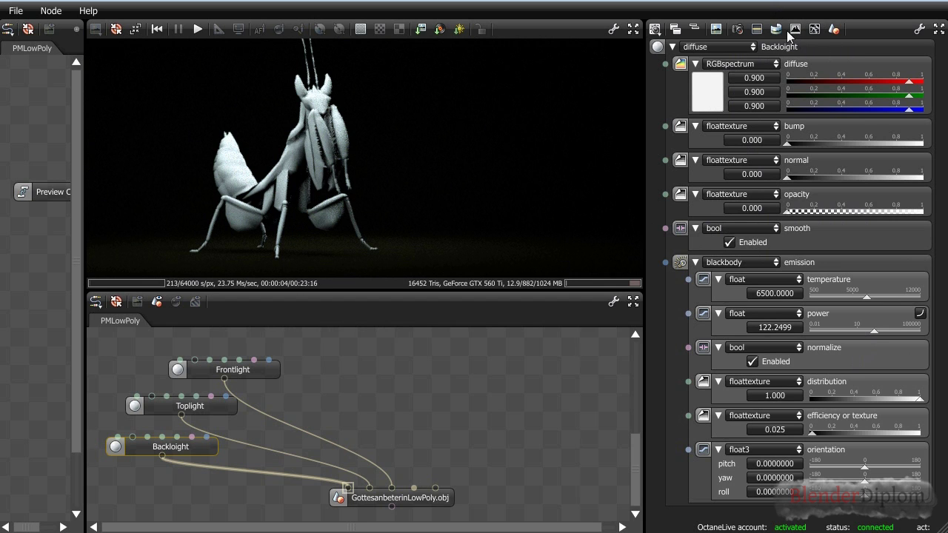
Switch the Mesh Preview Kernel to pathtracing and enlarge the render view
click(815, 30)
click(743, 48)
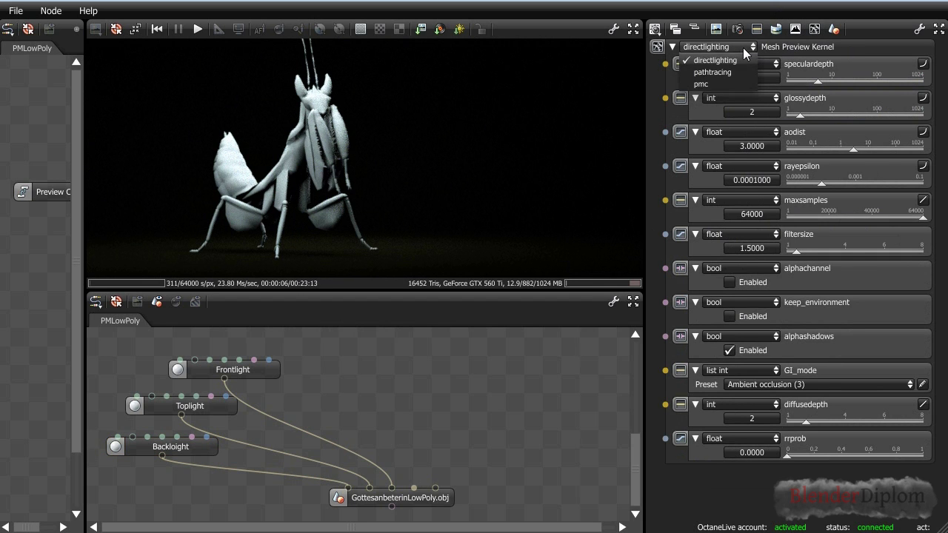
click(740, 72)
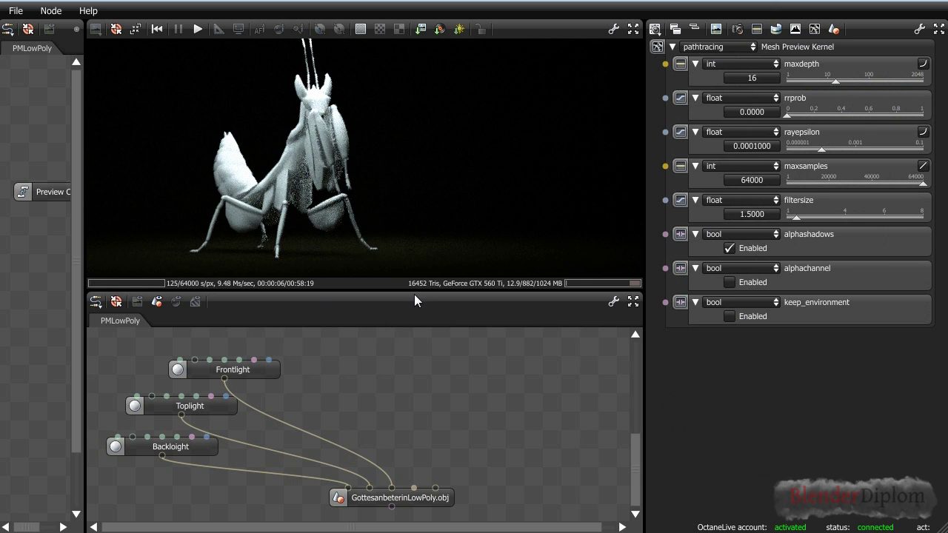
drag(414, 293, 413, 339)
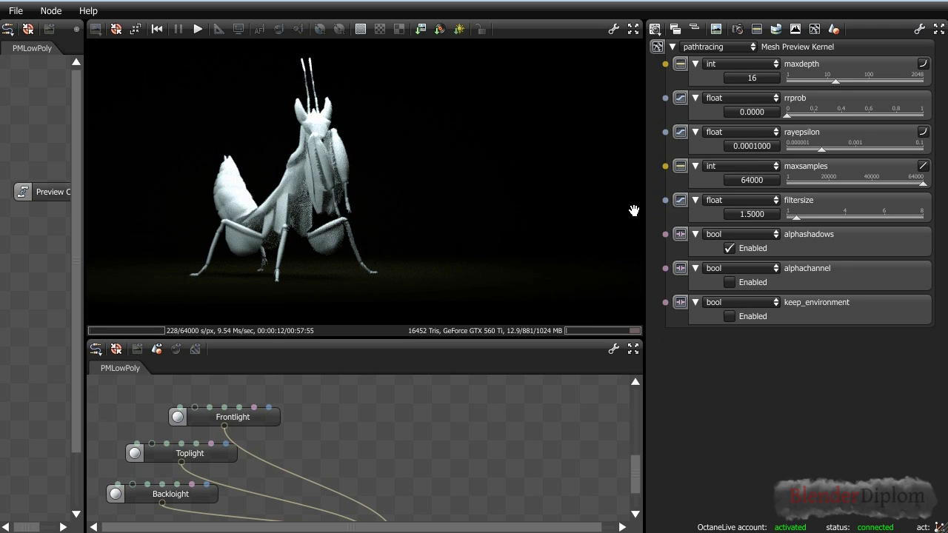
click(756, 29)
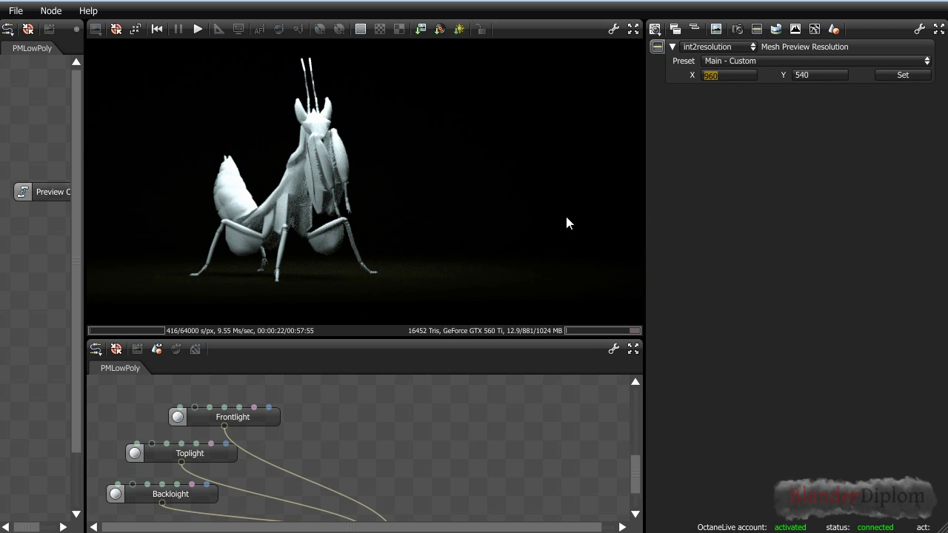
Set the preview resolution width to 750 and orbit to a new view of the mantis
text(750)
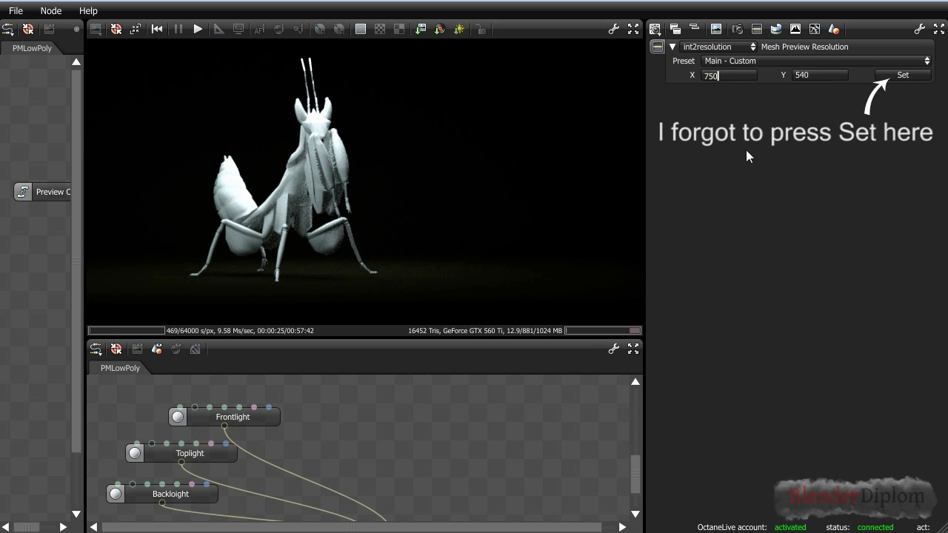
drag(552, 260, 405, 254)
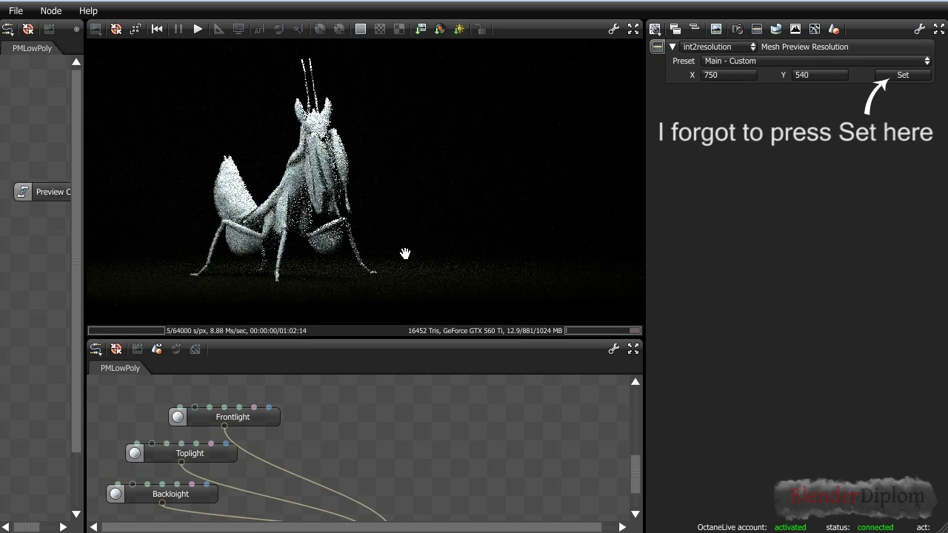
drag(419, 254, 398, 225)
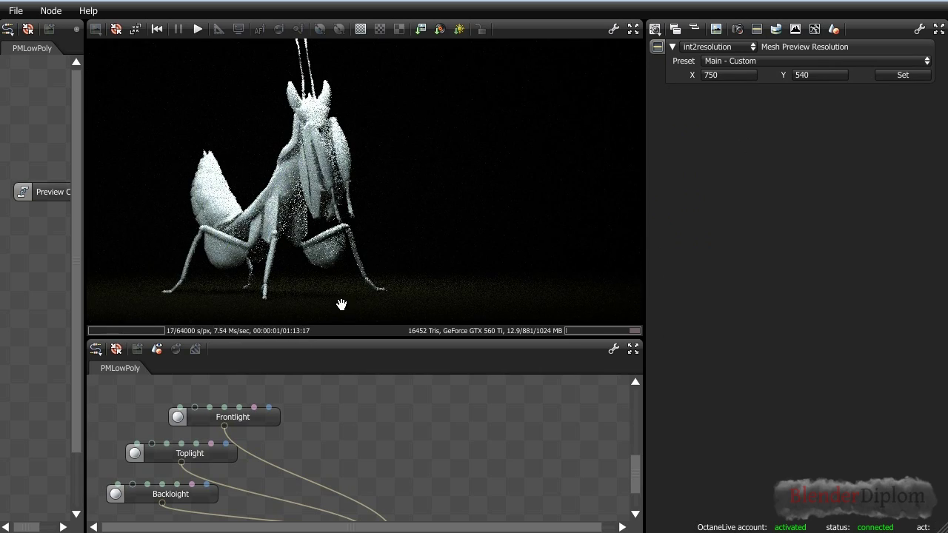
scroll(471, 448, down, 1)
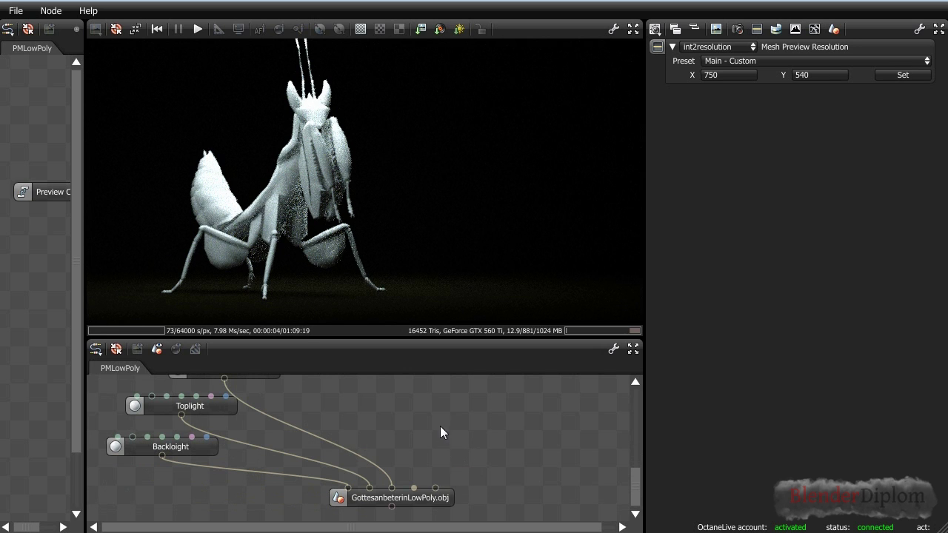
Add a Specular Material node and wire it into the mesh's MantisSSS slot for a glassy look
right_click(446, 392)
mouse_move(474, 393)
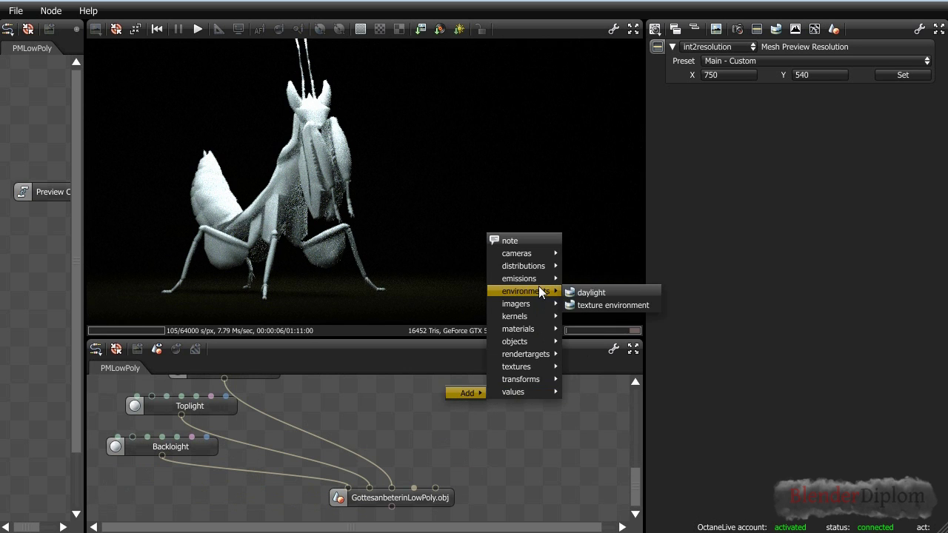
mouse_move(542, 342)
click(586, 340)
click(506, 402)
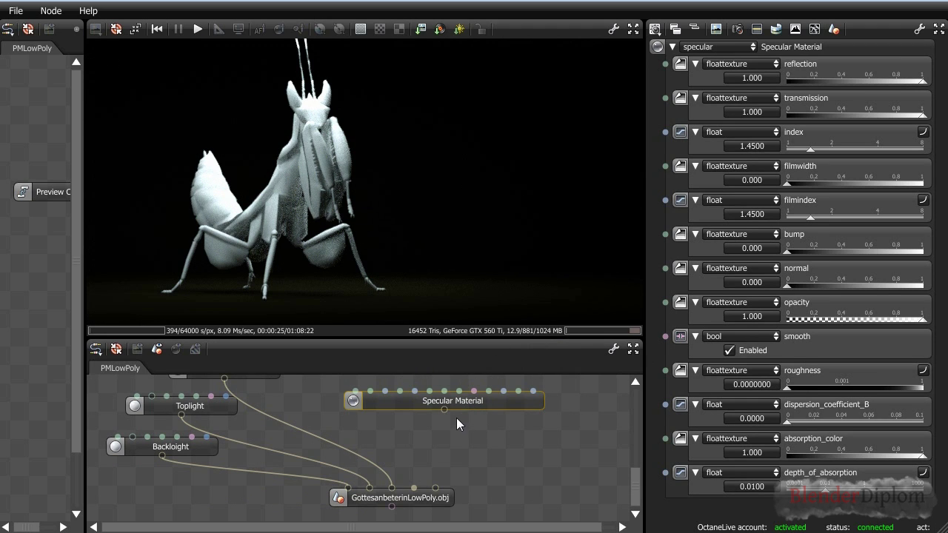
drag(445, 410, 440, 492)
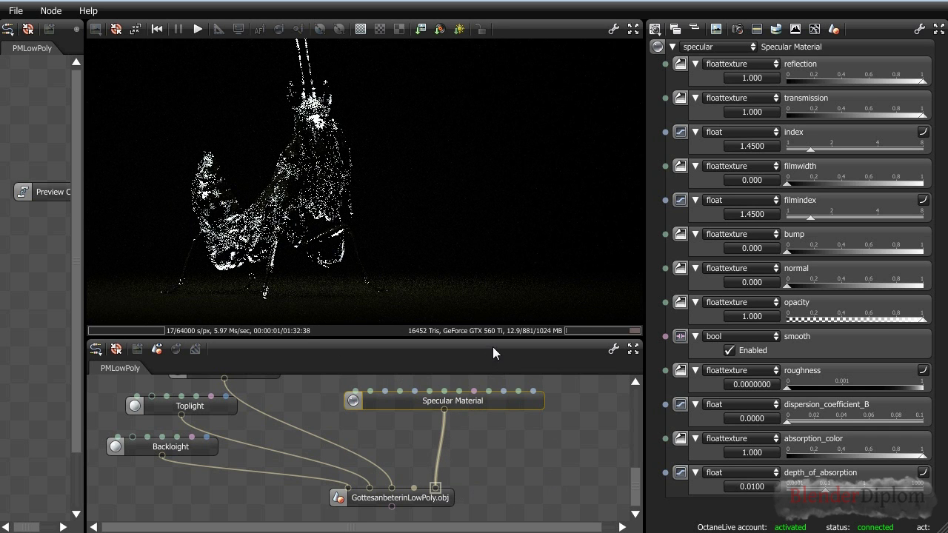
scroll(542, 457, up, 2)
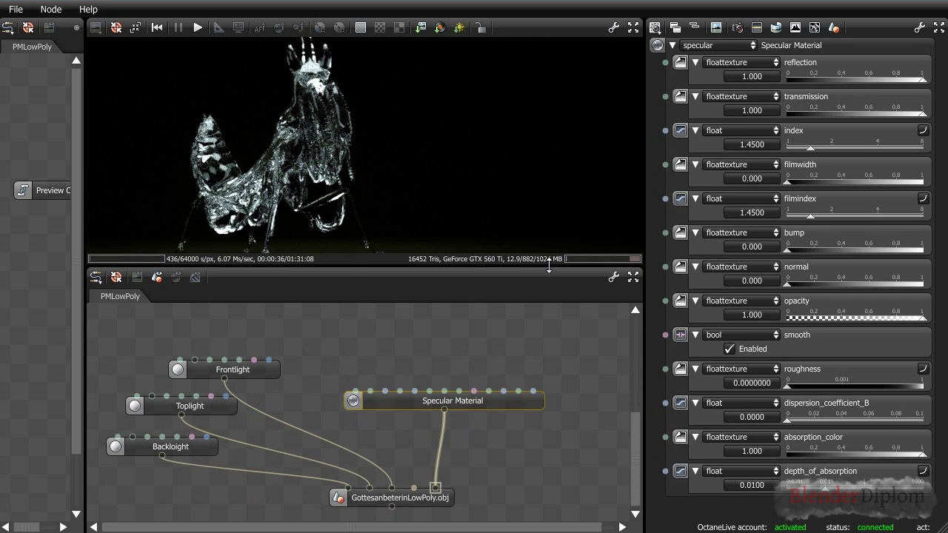
Load Painted.png as an image texture node in the graph
drag(549, 266, 549, 254)
scroll(550, 353, up, 5)
right_click(388, 370)
mouse_move(400, 362)
mouse_move(467, 315)
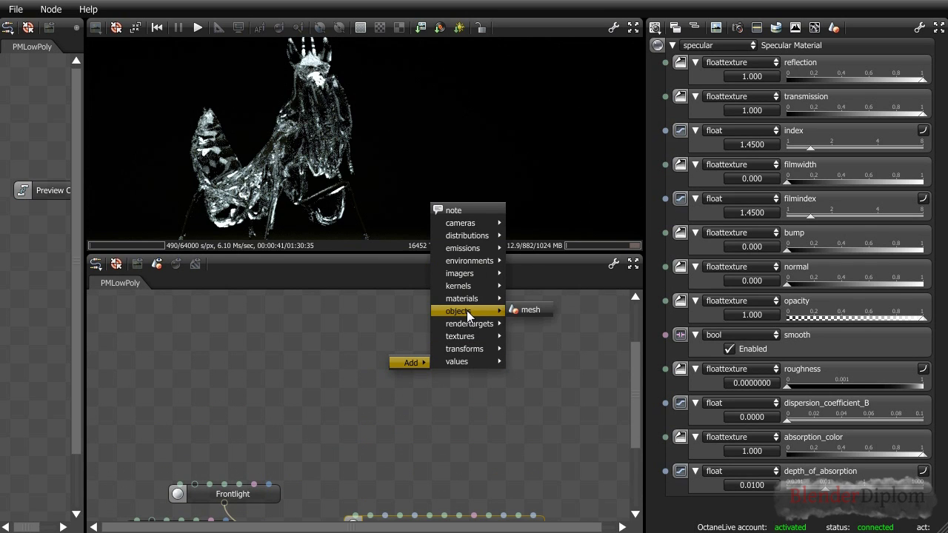
mouse_move(463, 340)
mouse_move(547, 339)
mouse_move(542, 319)
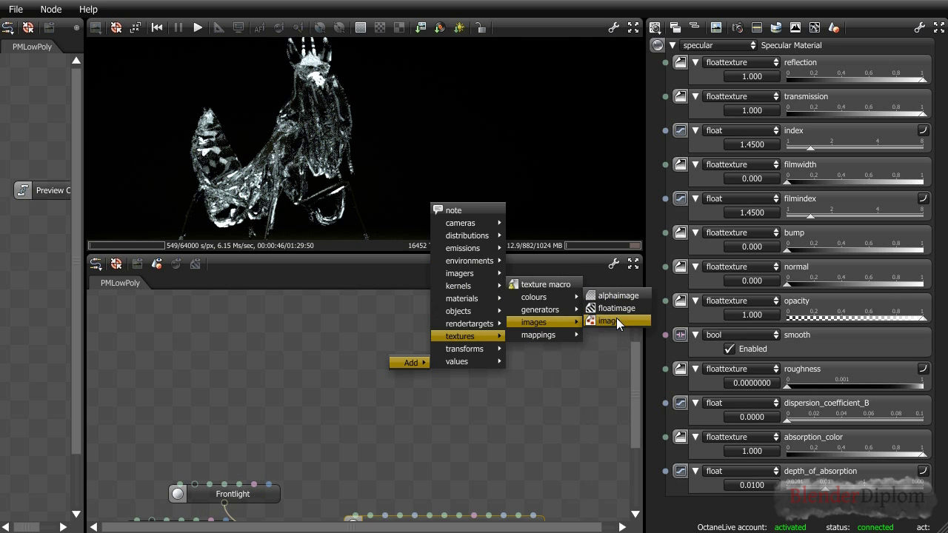
click(616, 321)
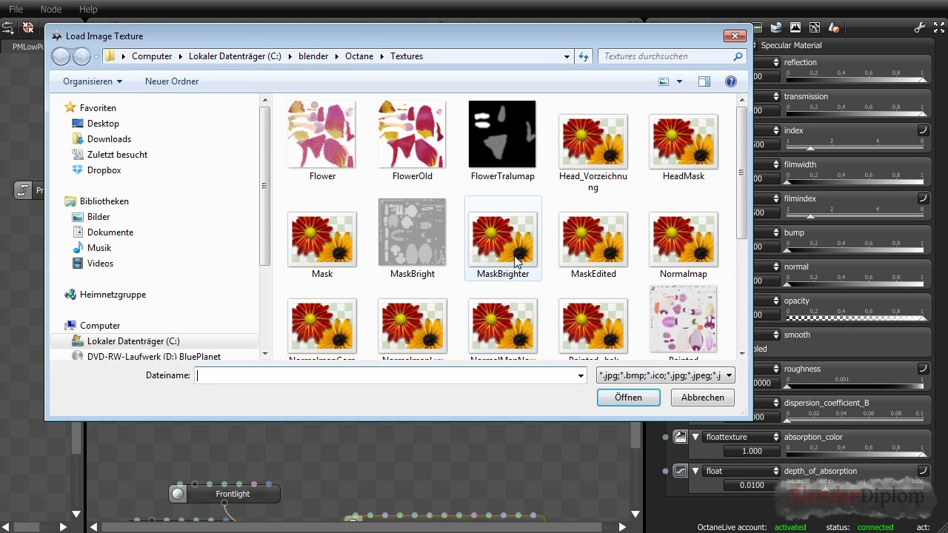
click(685, 311)
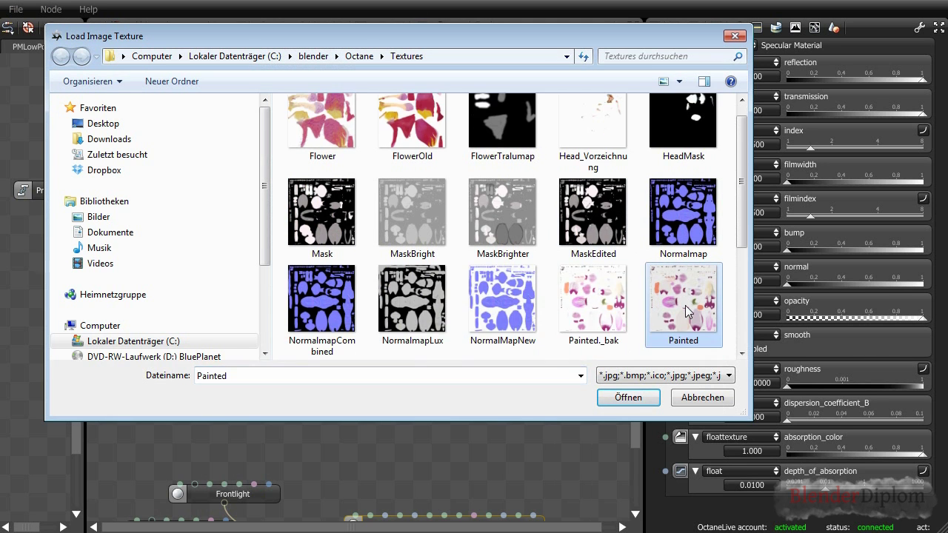
click(649, 398)
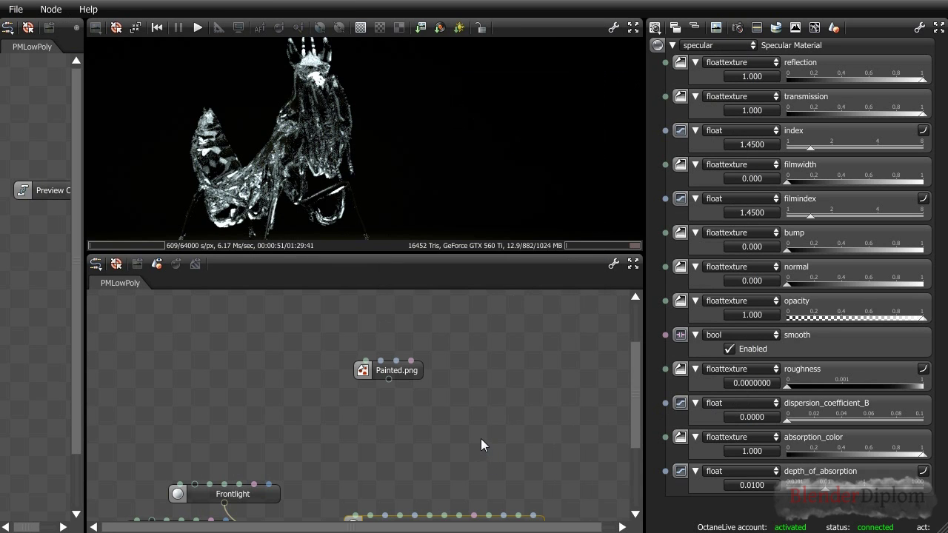
Load NormalmapLux.png as another image texture node and move it up
right_click(466, 384)
mouse_move(498, 385)
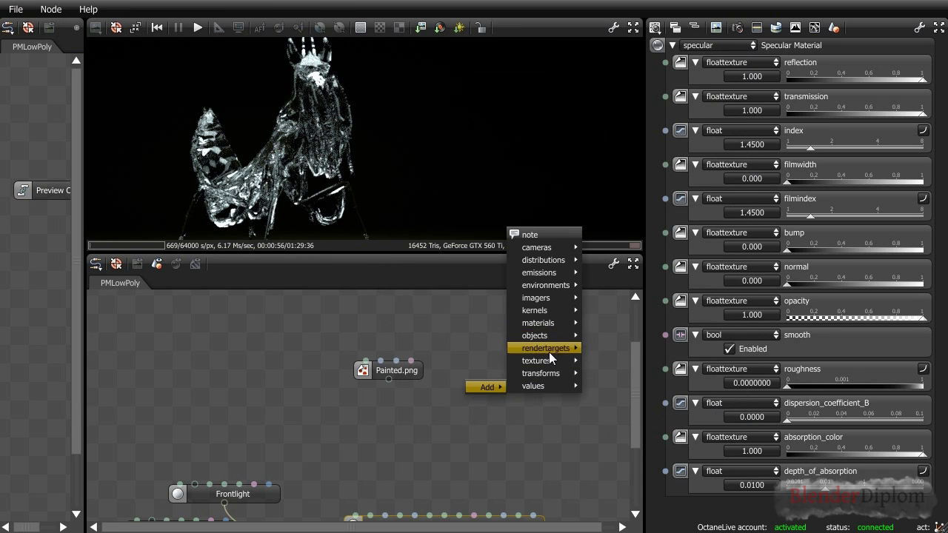
mouse_move(549, 362)
mouse_move(599, 359)
mouse_move(636, 349)
click(686, 343)
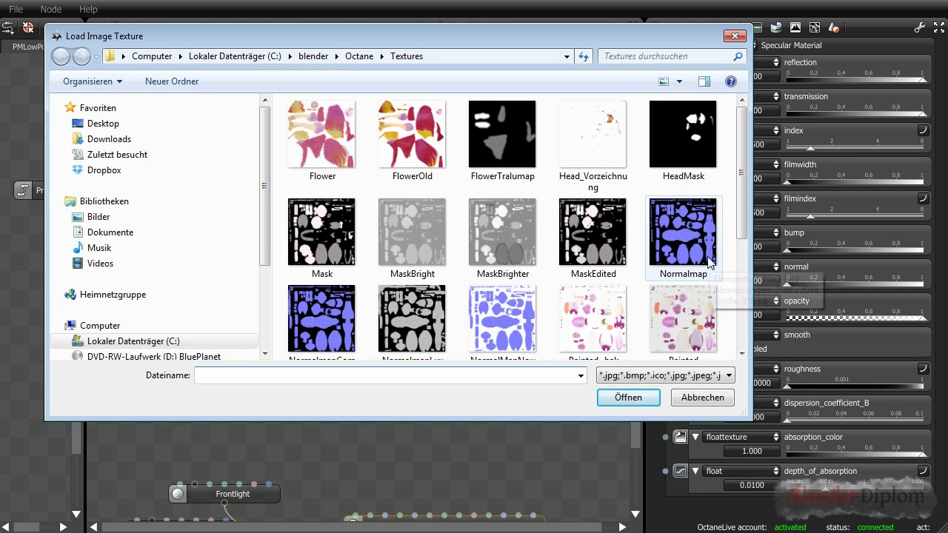
click(413, 302)
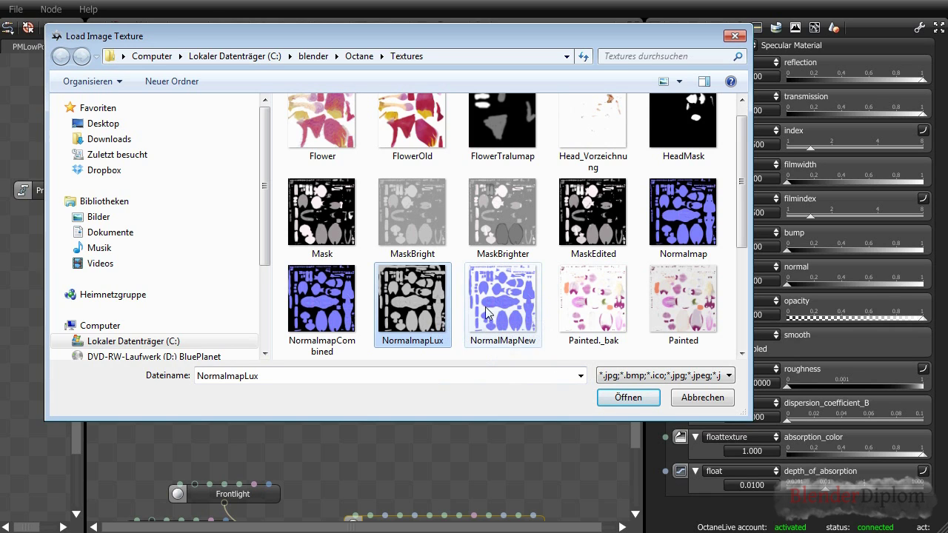
mouse_move(438, 314)
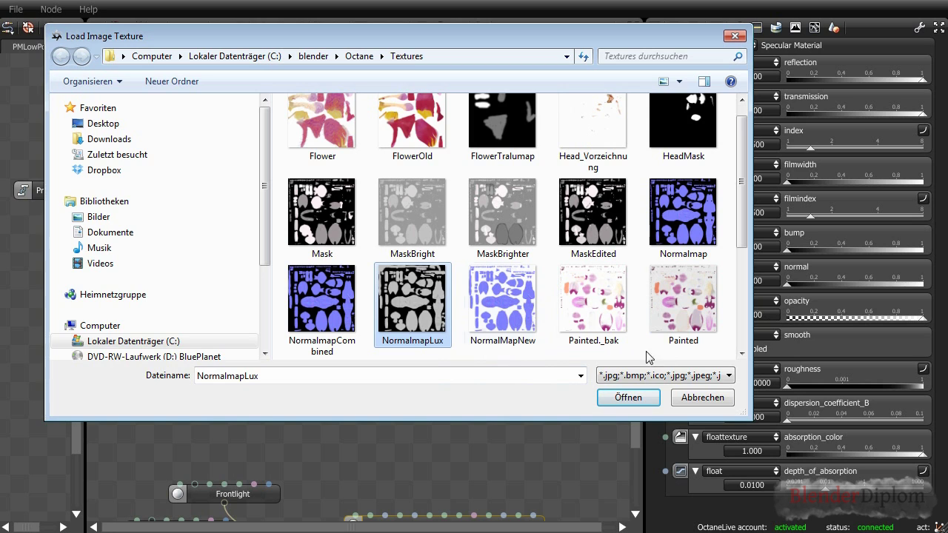
double_click(431, 315)
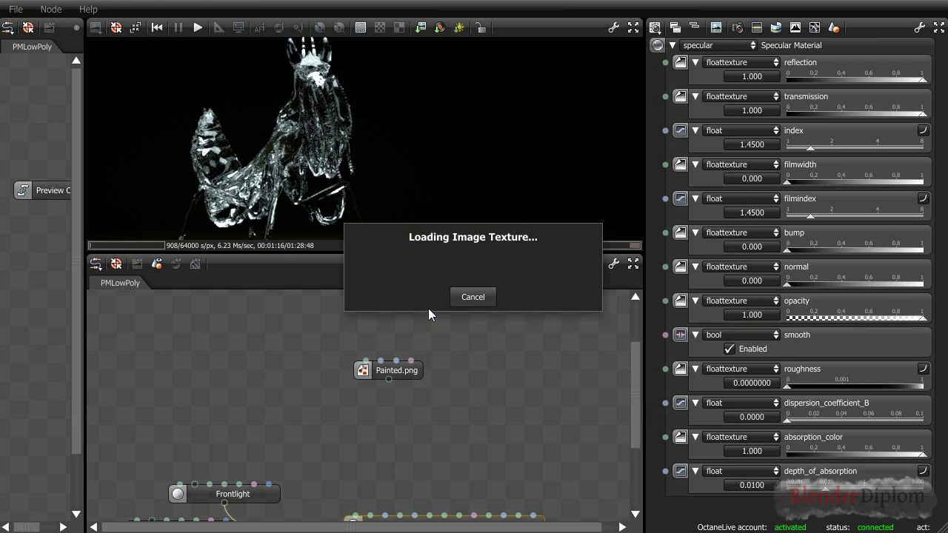
drag(493, 384, 517, 305)
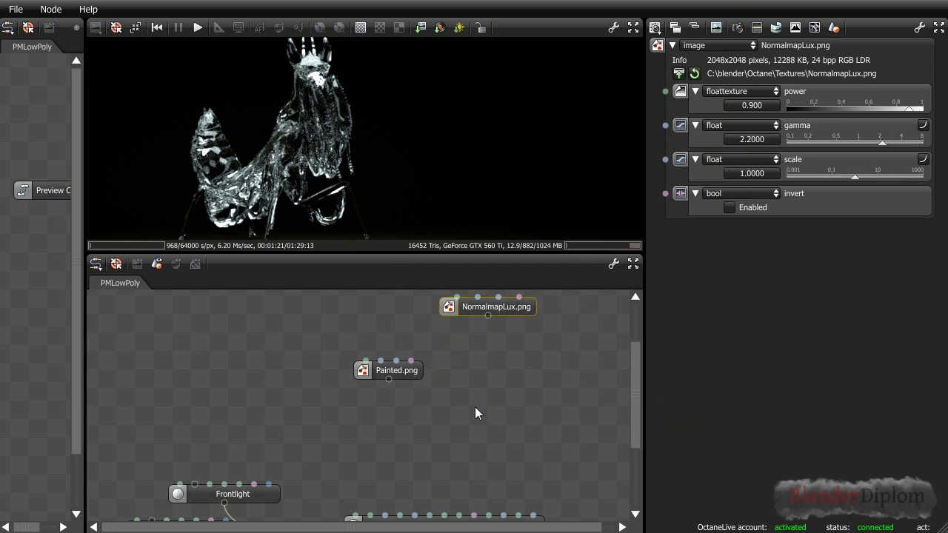
Load HeadMask.png as an image texture node
right_click(453, 382)
mouse_move(473, 386)
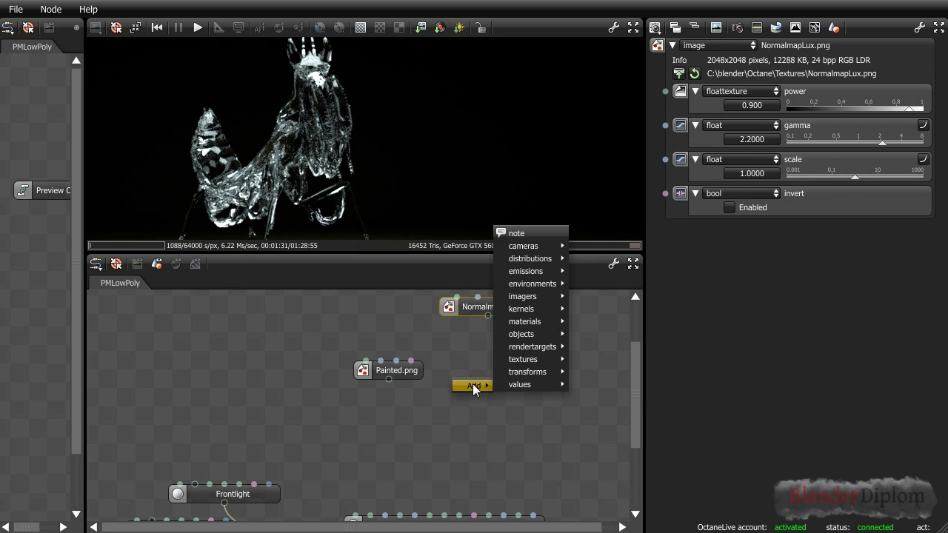
mouse_move(527, 360)
mouse_move(613, 343)
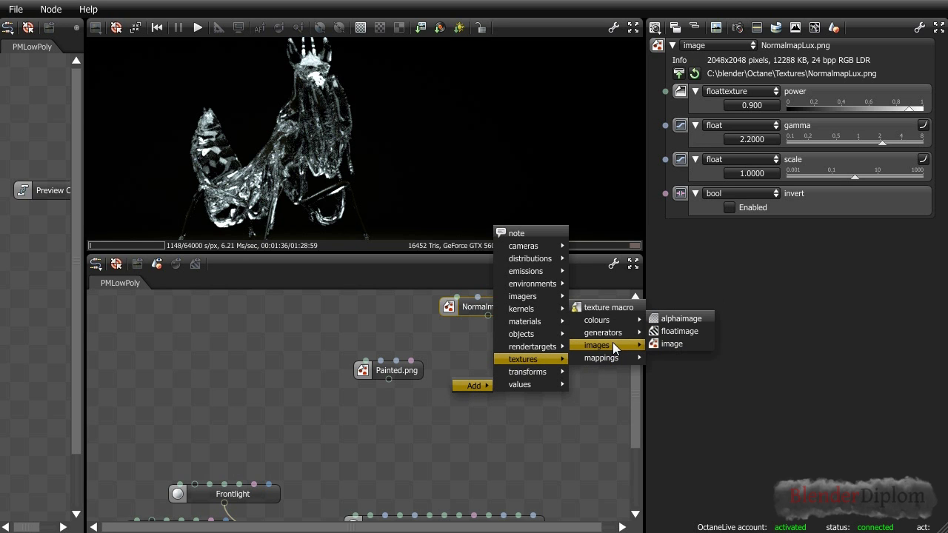
click(681, 343)
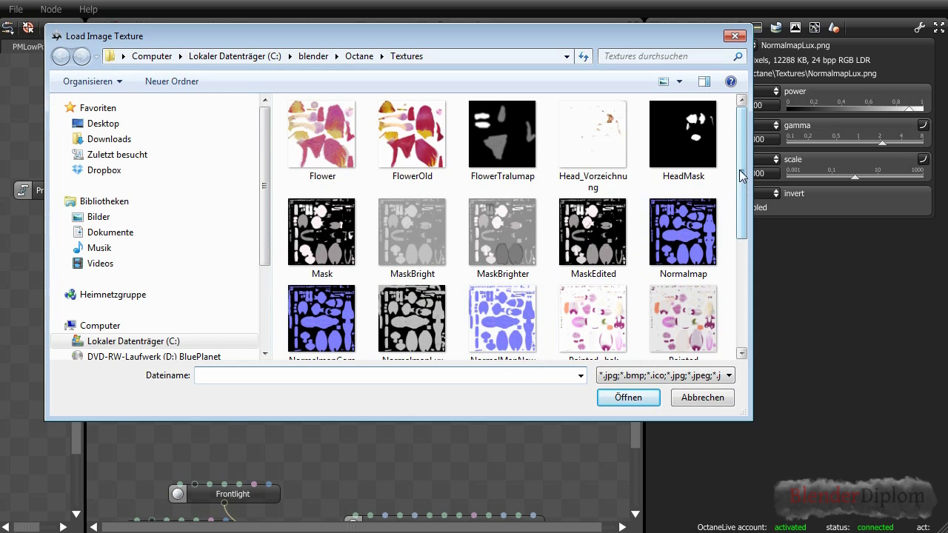
click(705, 139)
double_click(705, 139)
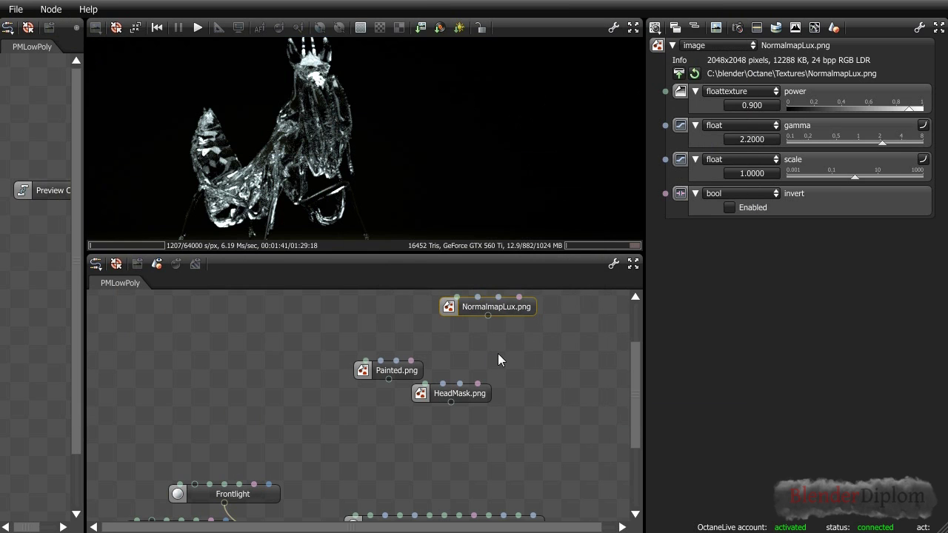
click(517, 357)
Load specmap.png and Mask.png as two more image texture nodes
right_click(516, 356)
mouse_move(512, 350)
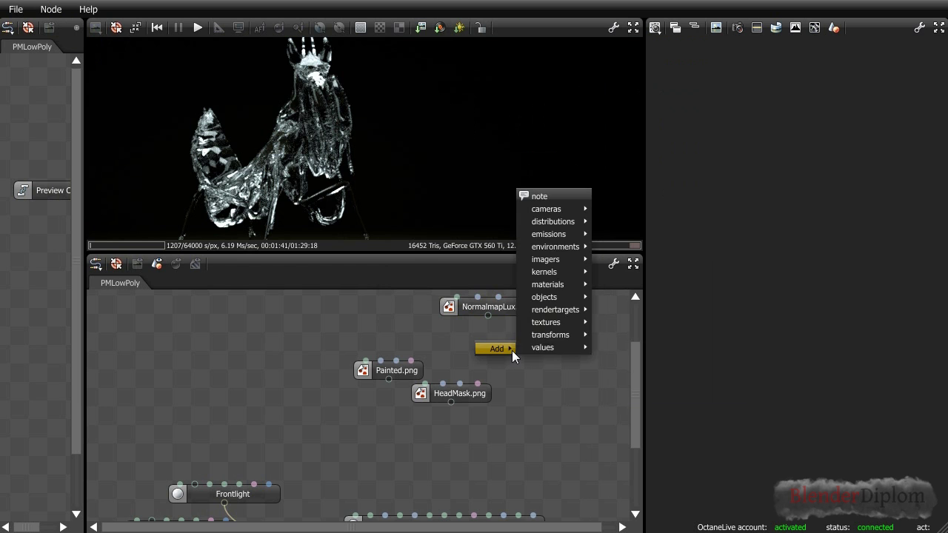
click(629, 326)
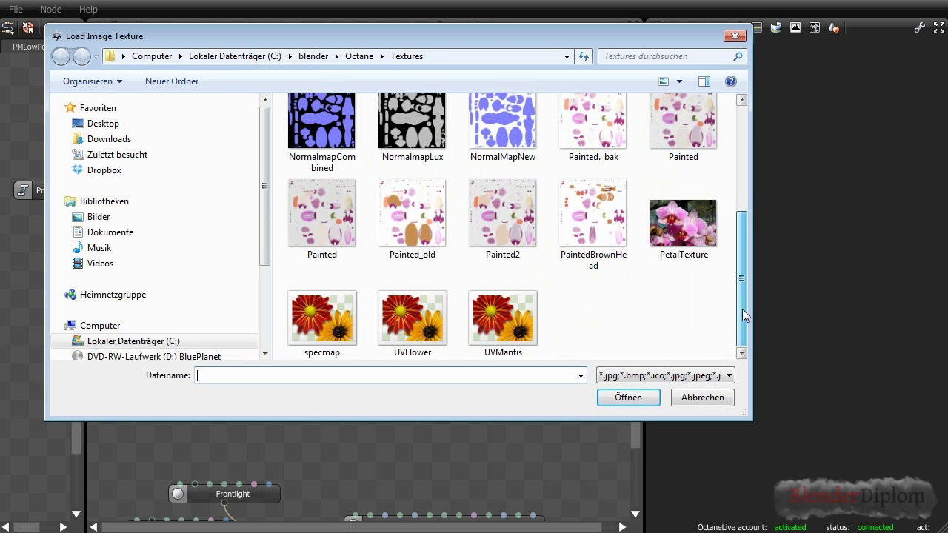
double_click(344, 303)
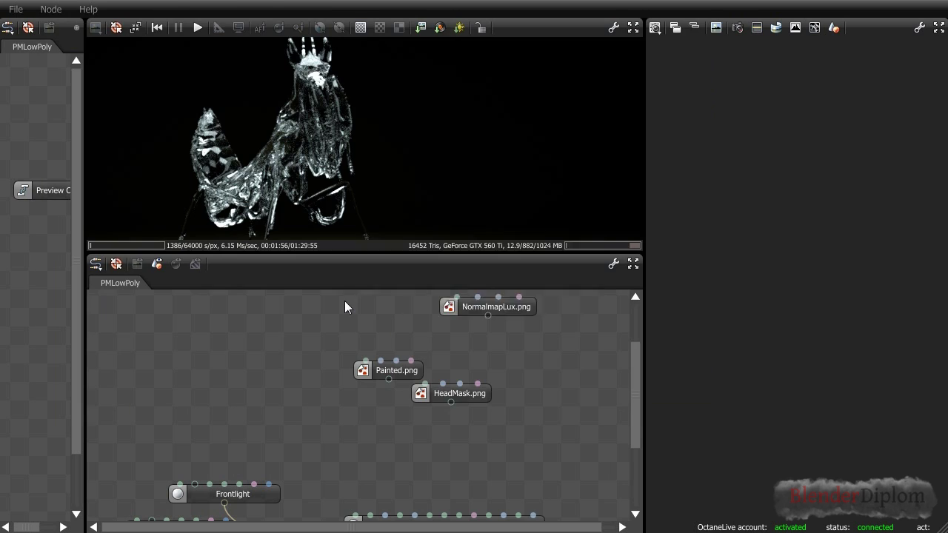
right_click(461, 418)
mouse_move(481, 414)
mouse_move(533, 387)
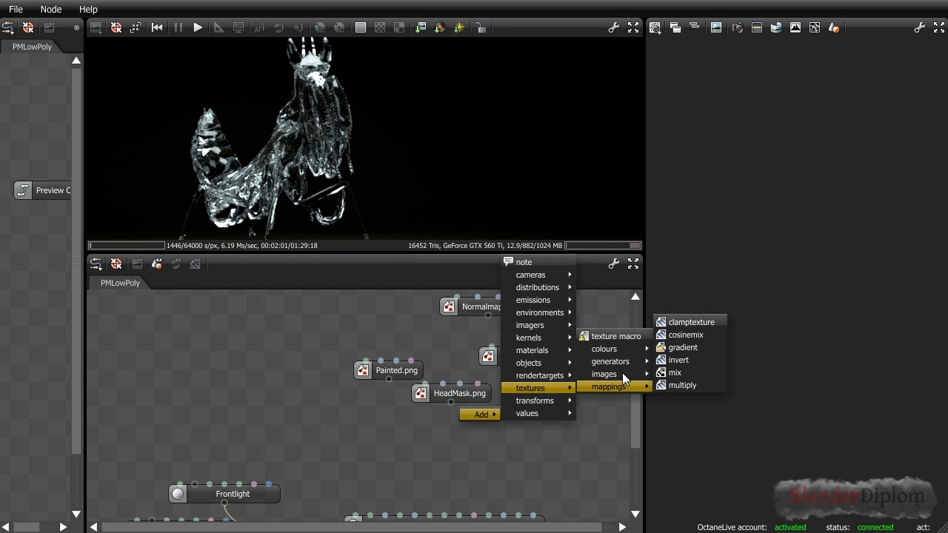
mouse_move(606, 375)
click(683, 371)
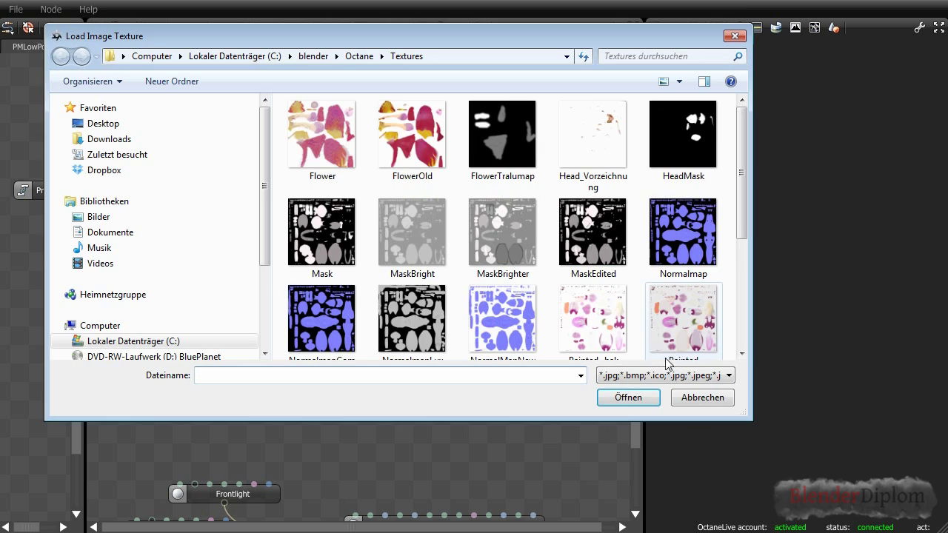
scroll(715, 254, down, 1)
click(333, 189)
double_click(333, 189)
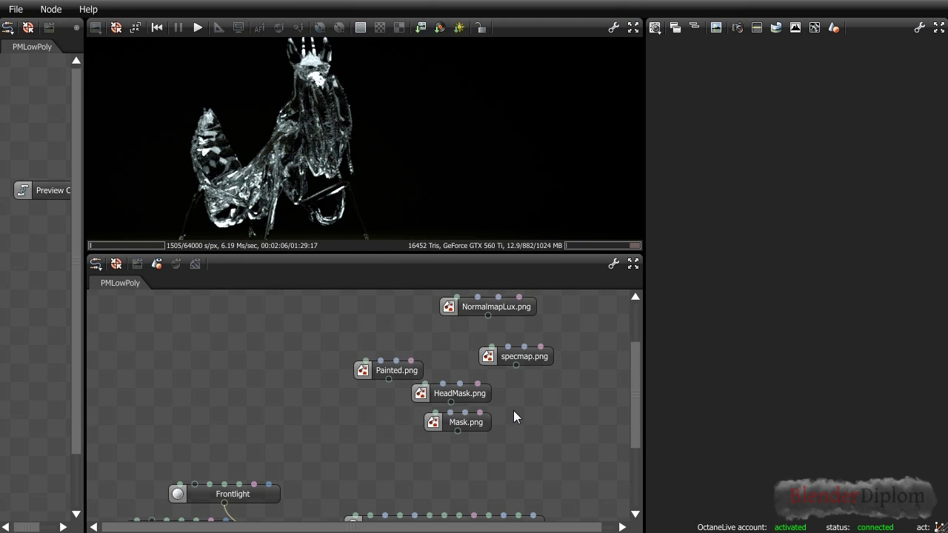
Arrange Painted.png, HeadMask.png, Mask.png and specmap.png on the left, with Specular Material beneath the textures
mouse_move(406, 372)
mouse_down()
mouse_move(234, 358)
mouse_move(354, 356)
mouse_up()
drag(452, 386, 253, 378)
drag(478, 428, 274, 436)
drag(542, 362, 258, 350)
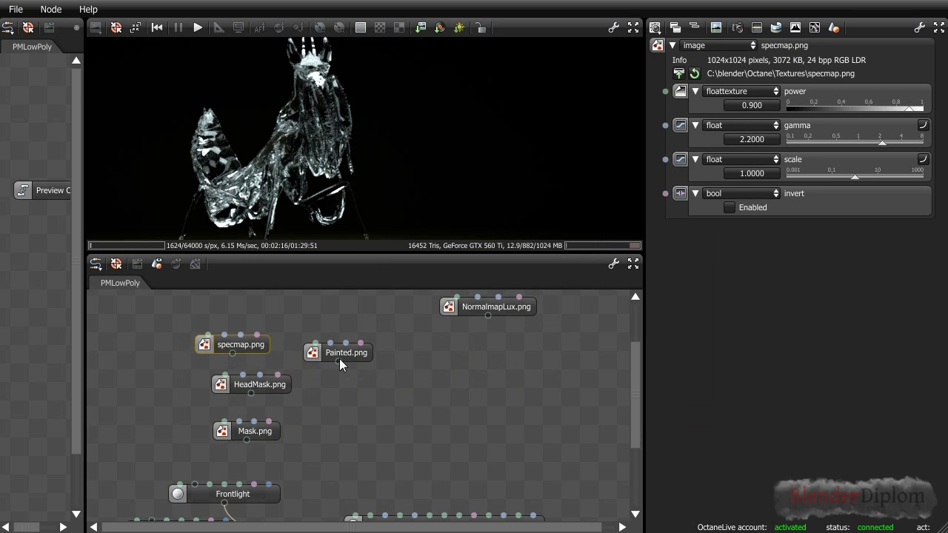
mouse_move(343, 358)
mouse_down()
mouse_move(426, 331)
mouse_move(409, 335)
mouse_up()
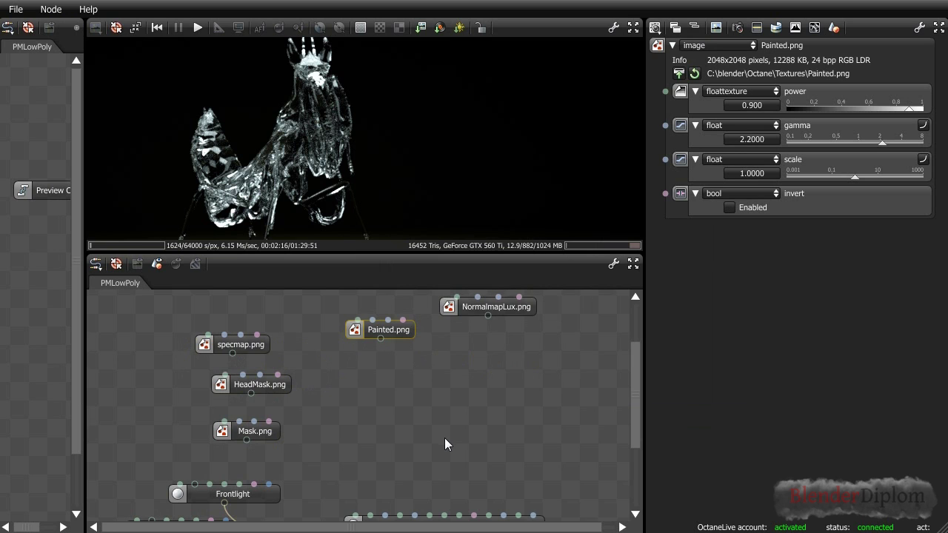
scroll(445, 438, down, 2)
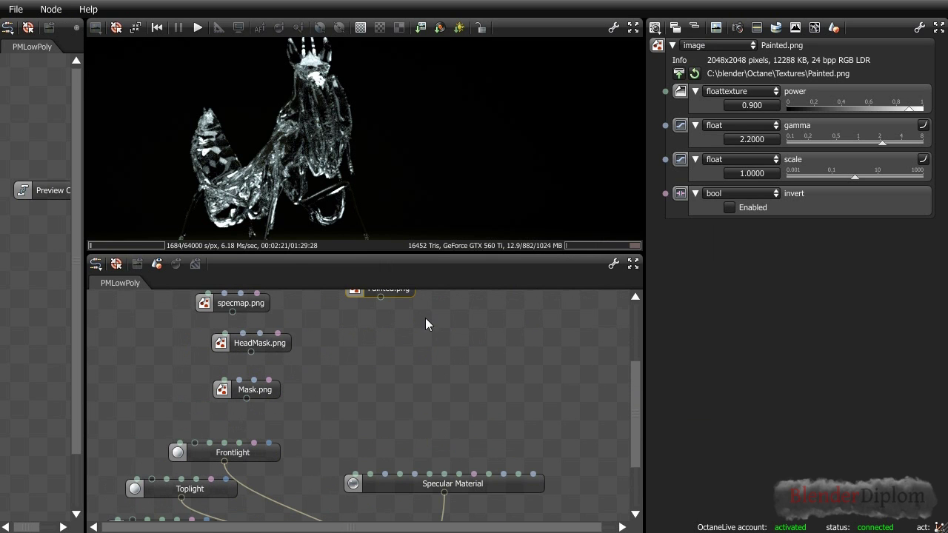
mouse_move(398, 294)
mouse_down()
mouse_move(407, 386)
mouse_move(411, 345)
mouse_move(401, 315)
mouse_up()
drag(463, 480, 454, 361)
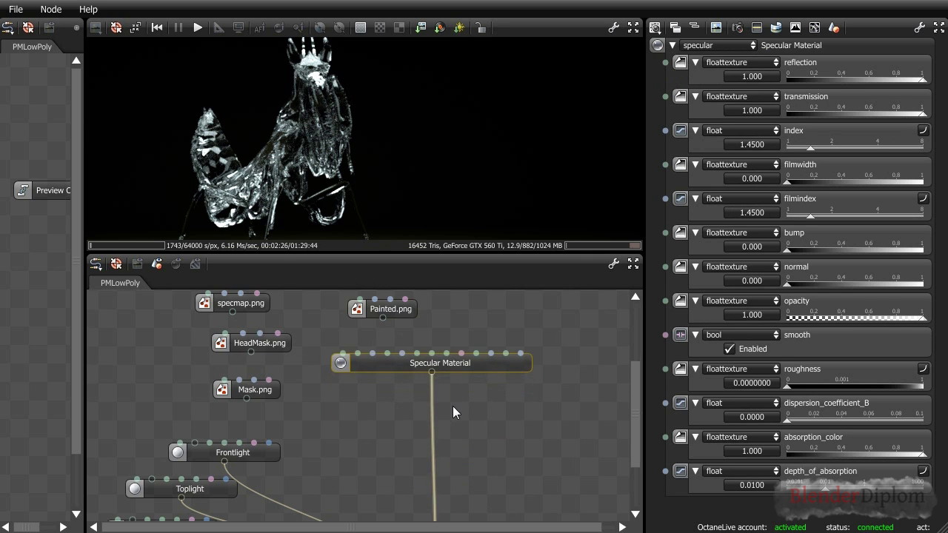
scroll(452, 408, up, 6)
scroll(453, 413, down, 2)
drag(405, 393, 389, 345)
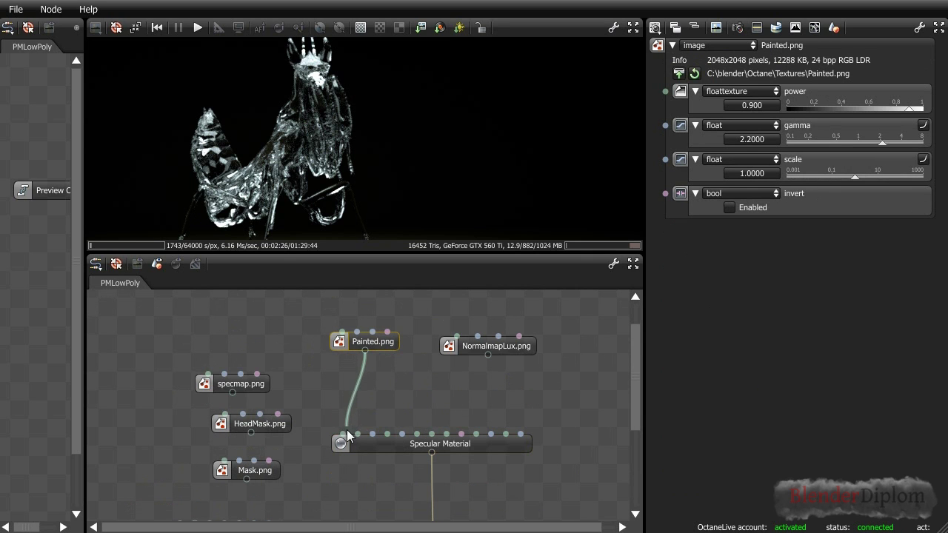
Wire Painted.png into reflection and two other Specular Material inputs, and NormalmapLux.png into another
drag(347, 429, 346, 435)
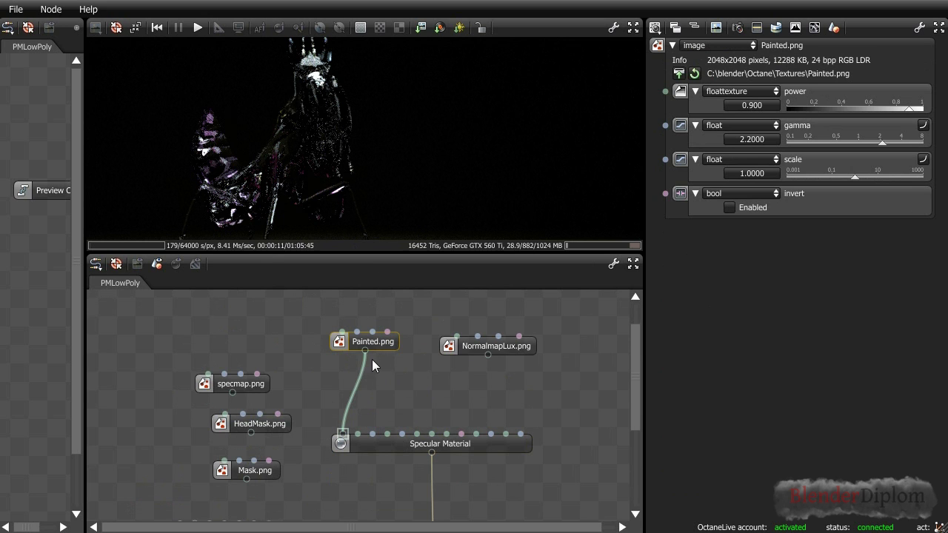
drag(365, 351, 358, 436)
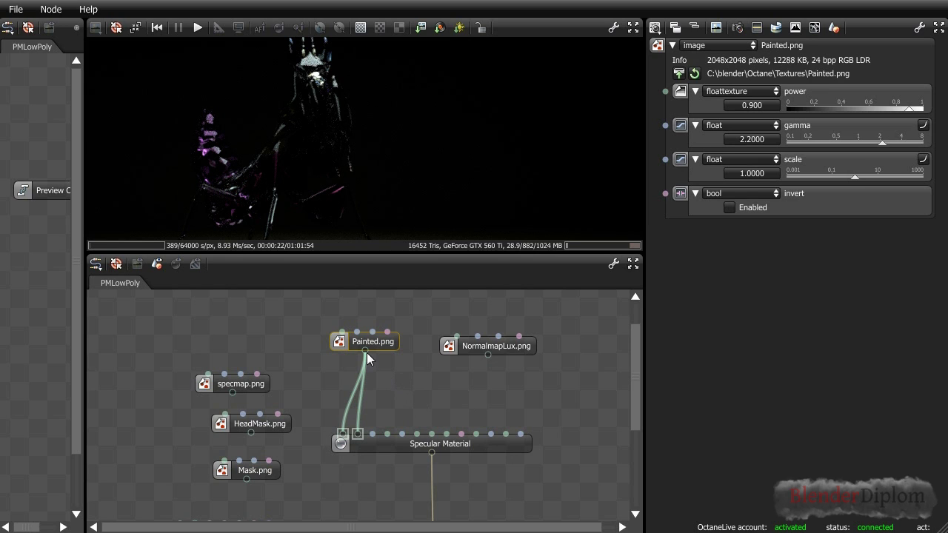
mouse_move(365, 351)
mouse_down()
mouse_move(491, 406)
mouse_move(506, 432)
mouse_up()
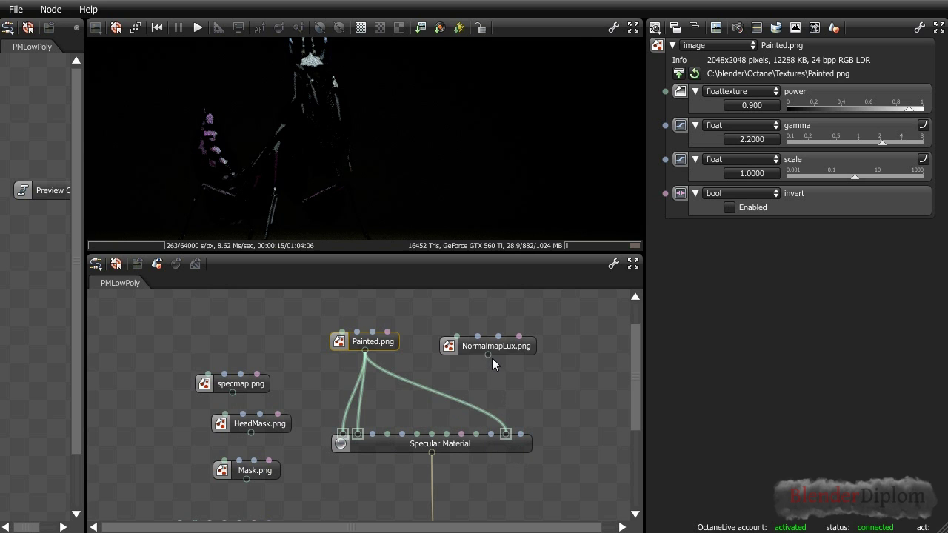
drag(489, 355, 401, 436)
drag(486, 346, 466, 328)
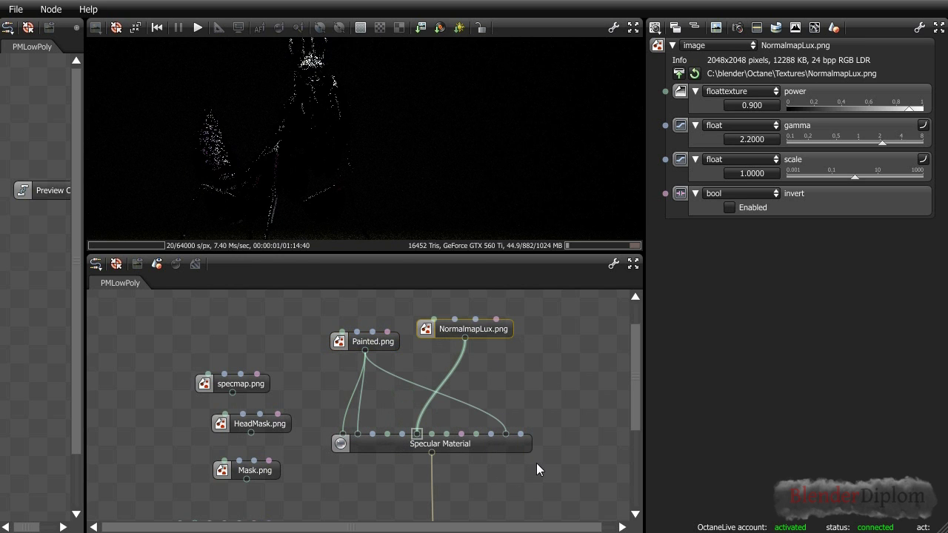
click(445, 443)
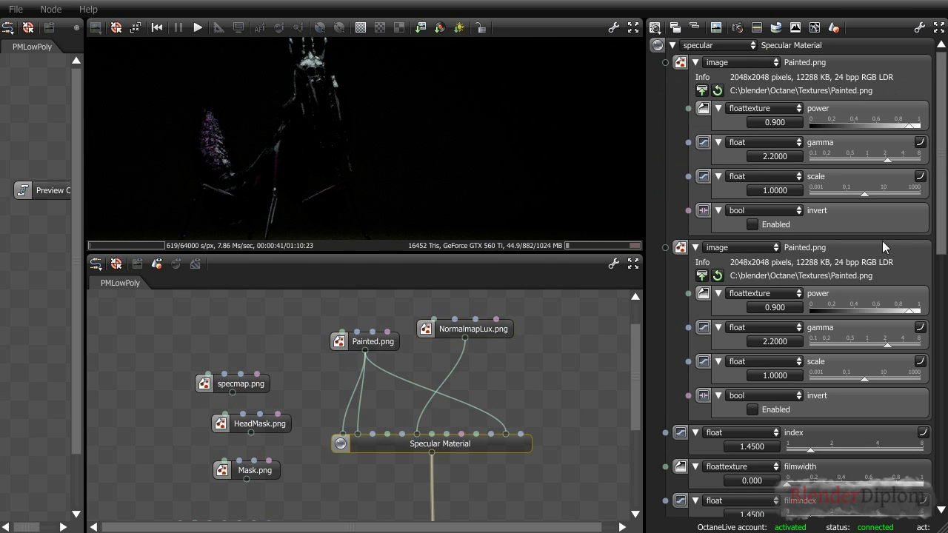
Set the Painted.png and NormalmapLux.png texture power to 1.000
double_click(778, 122)
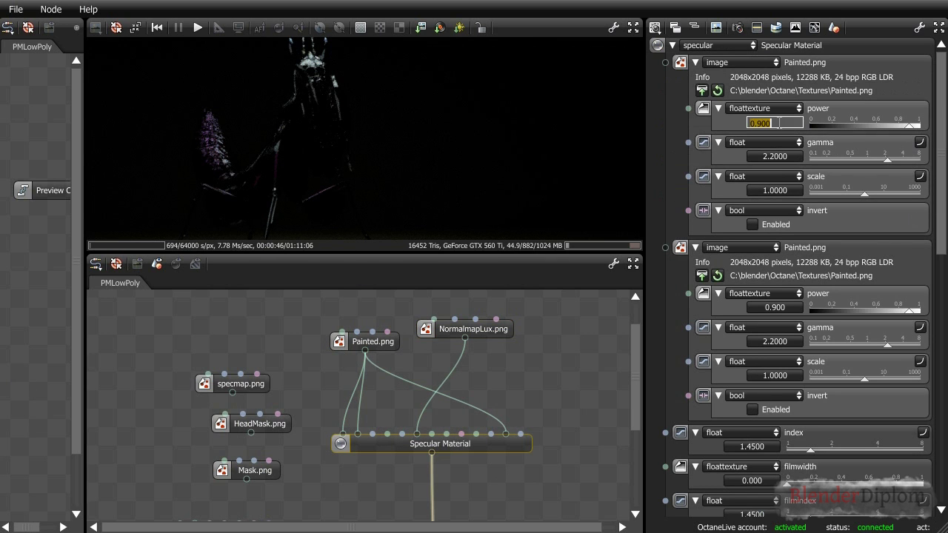
text(1)
key(Return)
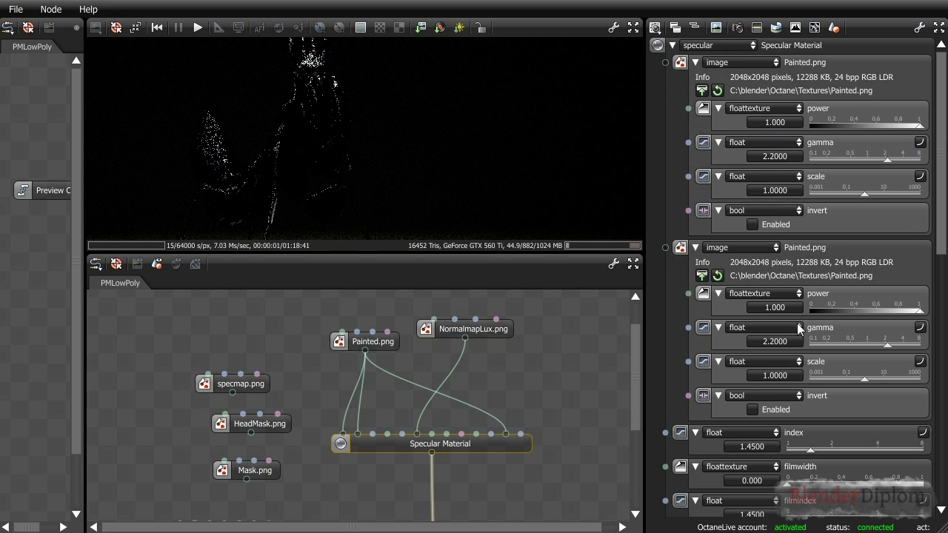
scroll(836, 357, down, 4)
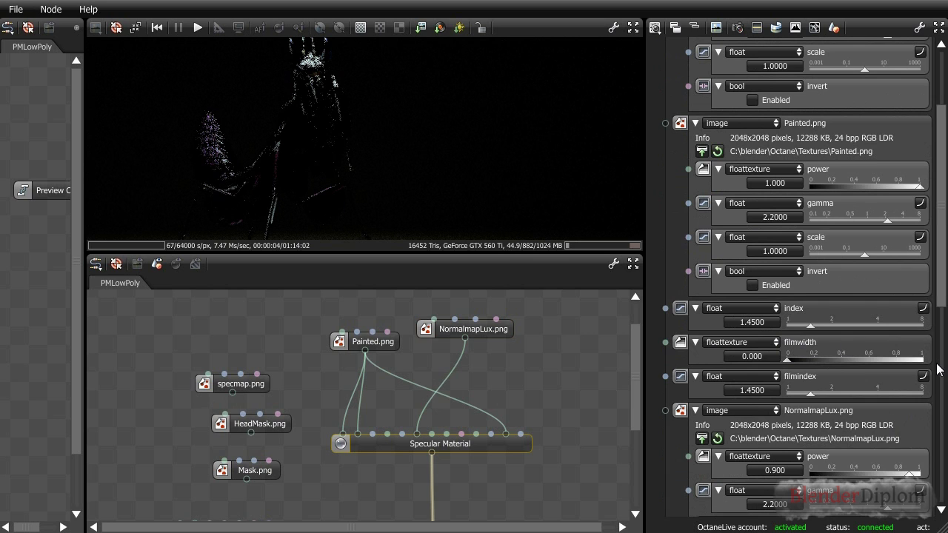
scroll(939, 369, down, 4)
double_click(785, 347)
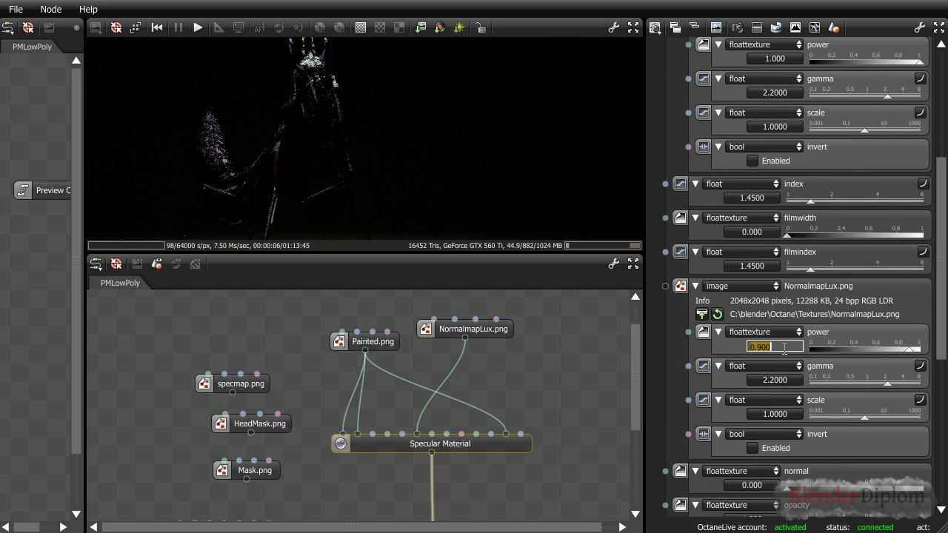
text(1)
key(Return)
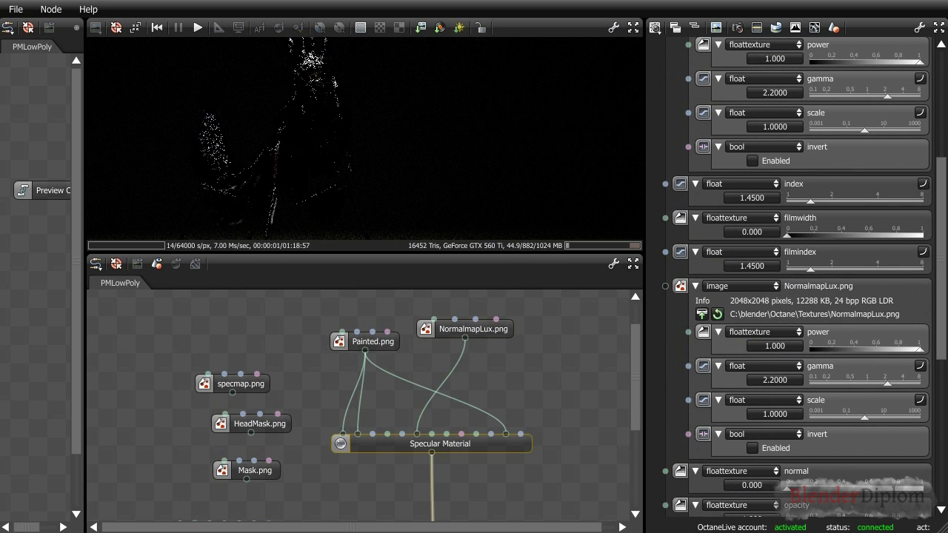
Set the Specular Material's roughness to 0.1
scroll(945, 423, down, 7)
scroll(945, 424, down, 6)
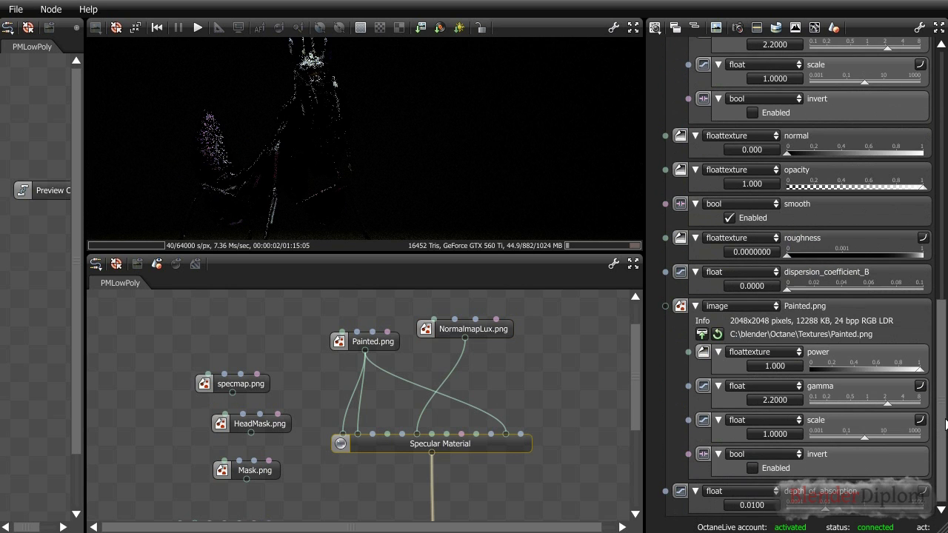
scroll(944, 420, up, 20)
scroll(944, 420, down, 10)
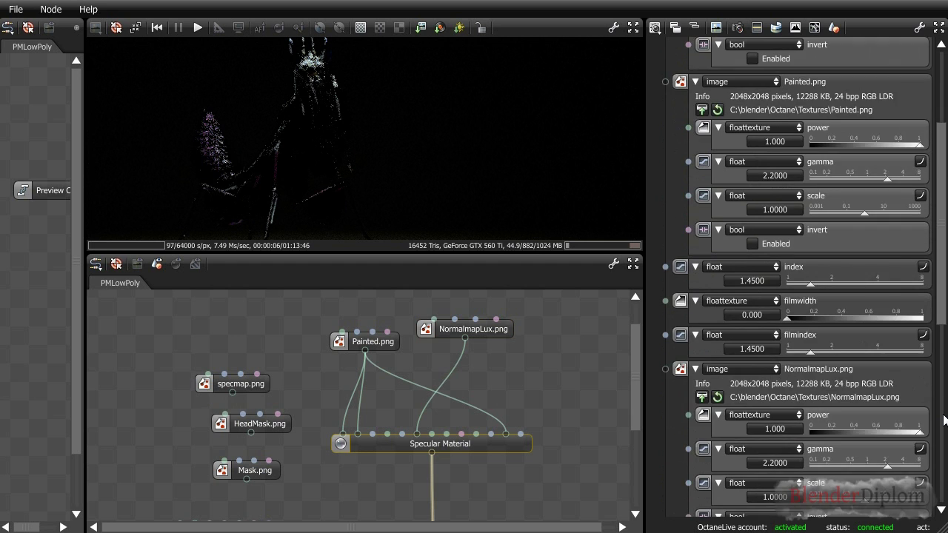
scroll(945, 420, down, 1)
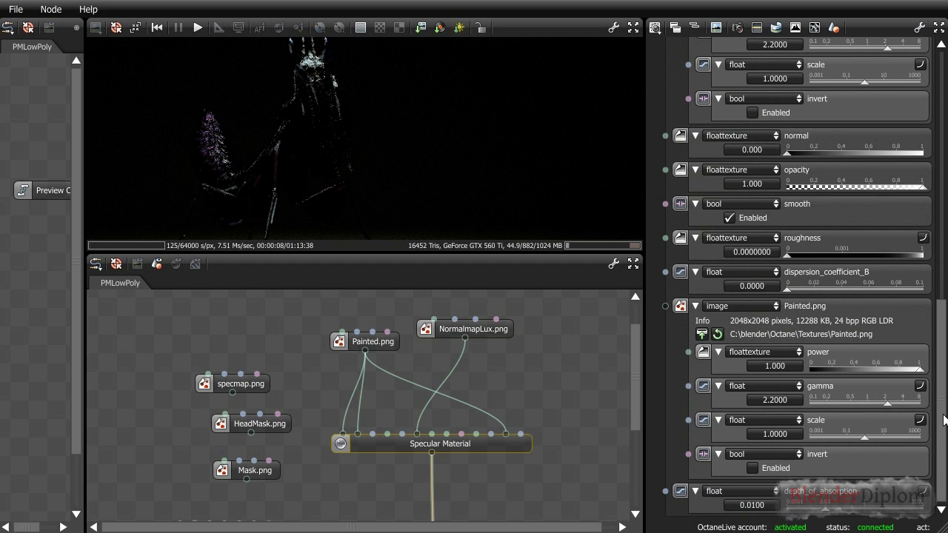
double_click(747, 256)
text(0.1)
key(Return)
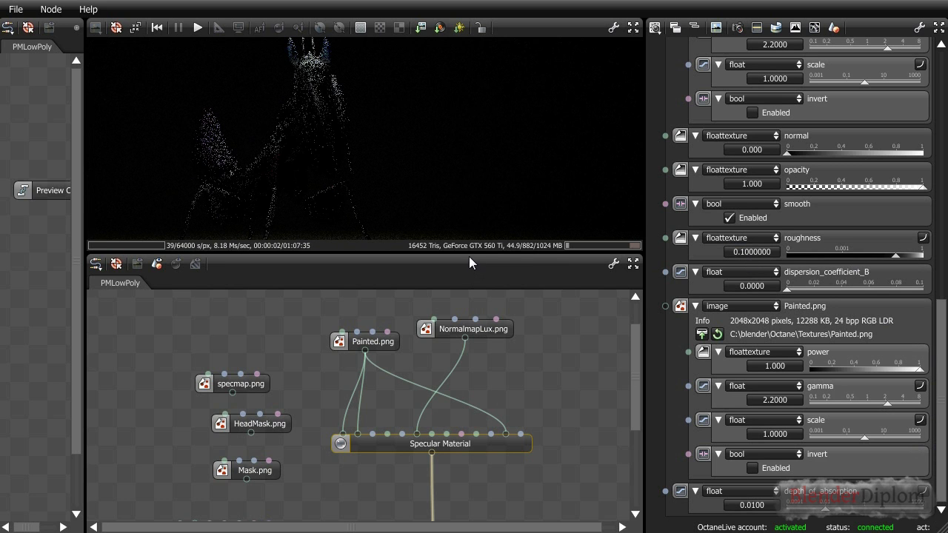
Set the Toplight blackbody emission power to 420
drag(469, 253, 471, 292)
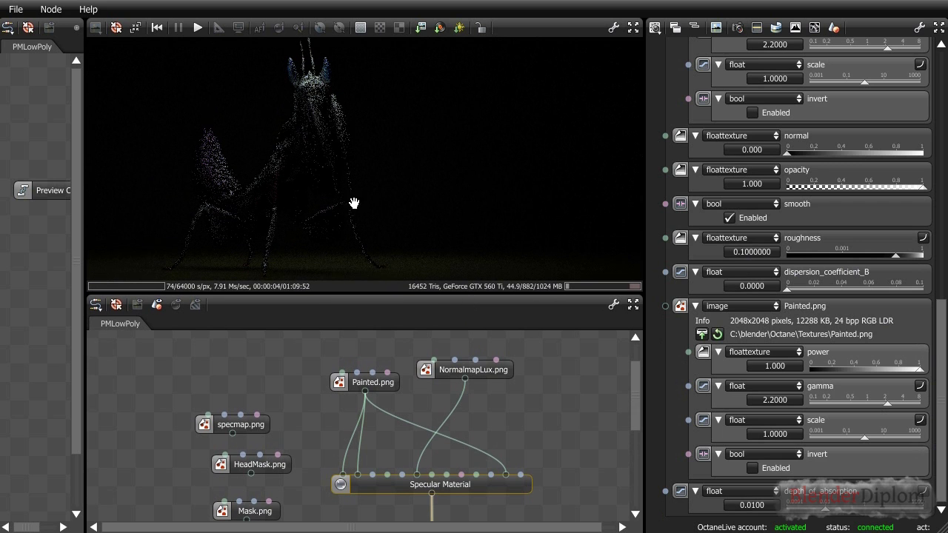
scroll(318, 457, down, 5)
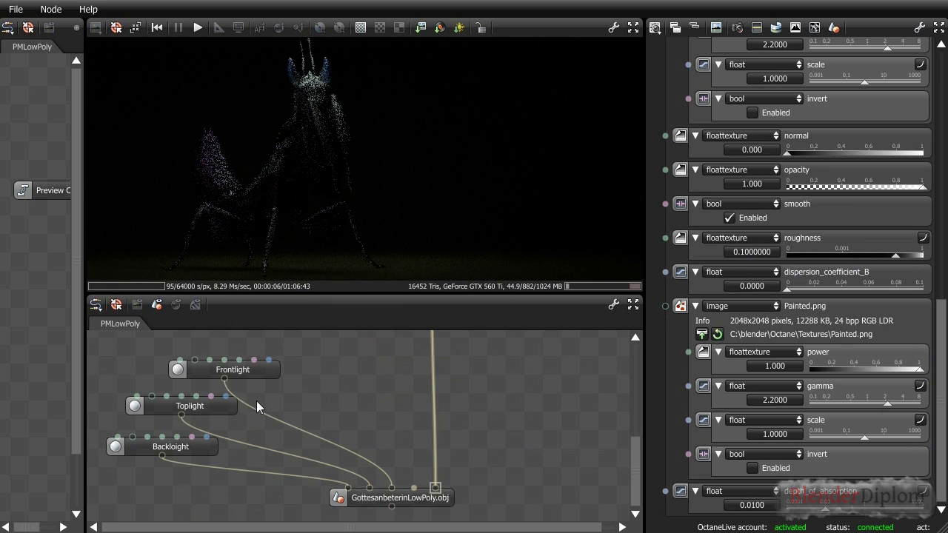
click(257, 370)
click(208, 405)
click(776, 326)
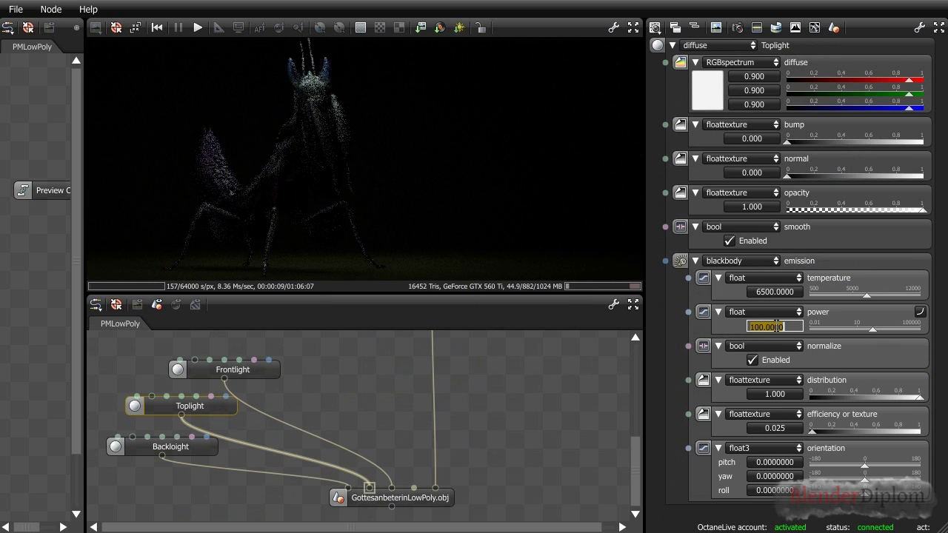
text(4120)
key(Return)
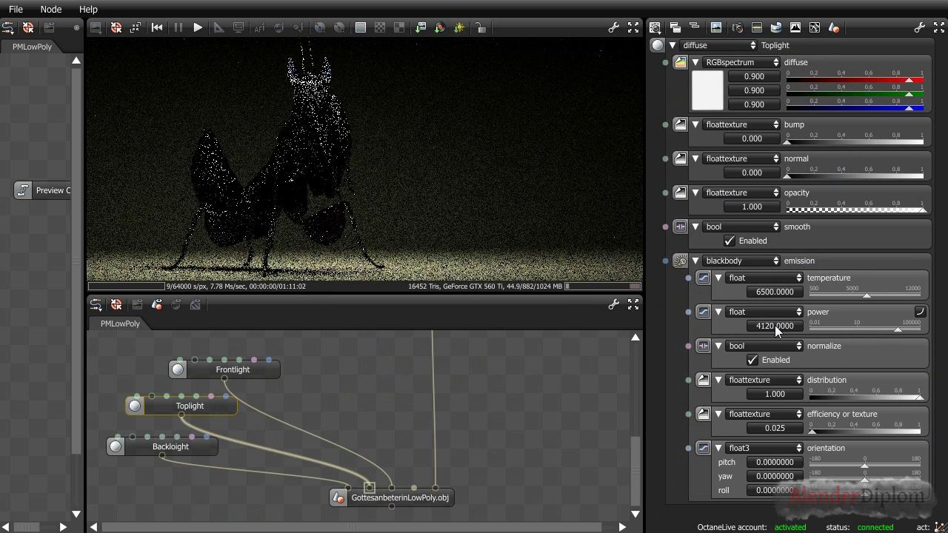
text(420)
key(Return)
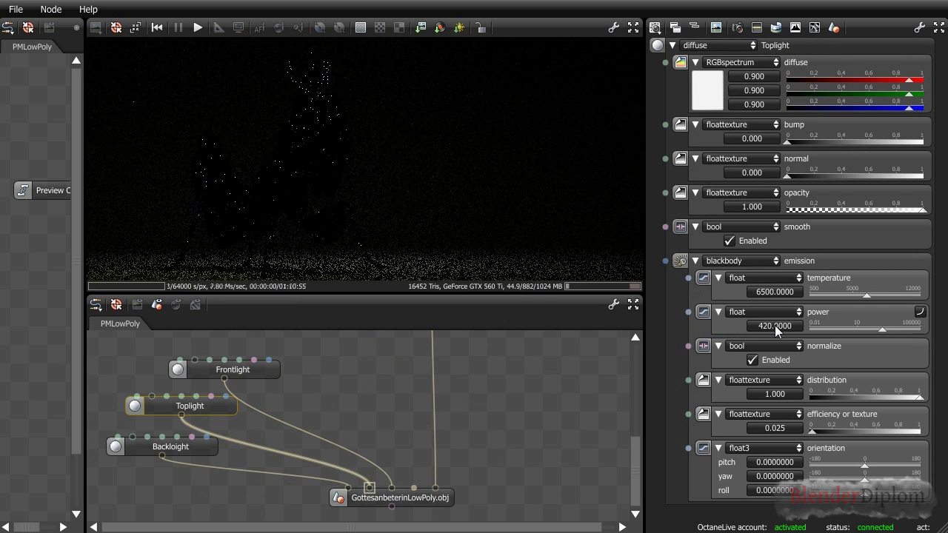
Set the Backlight blackbody emission power to 4800
click(200, 447)
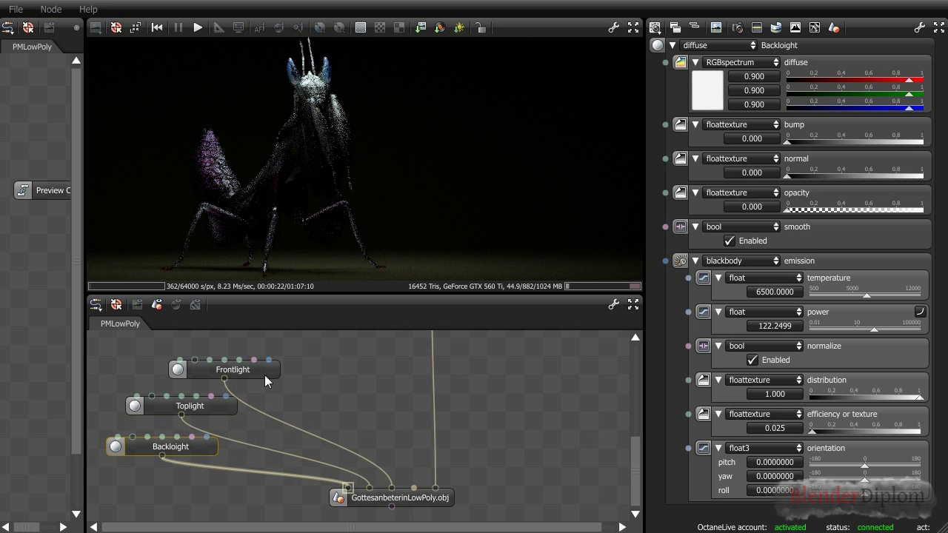
click(203, 403)
click(198, 445)
double_click(762, 325)
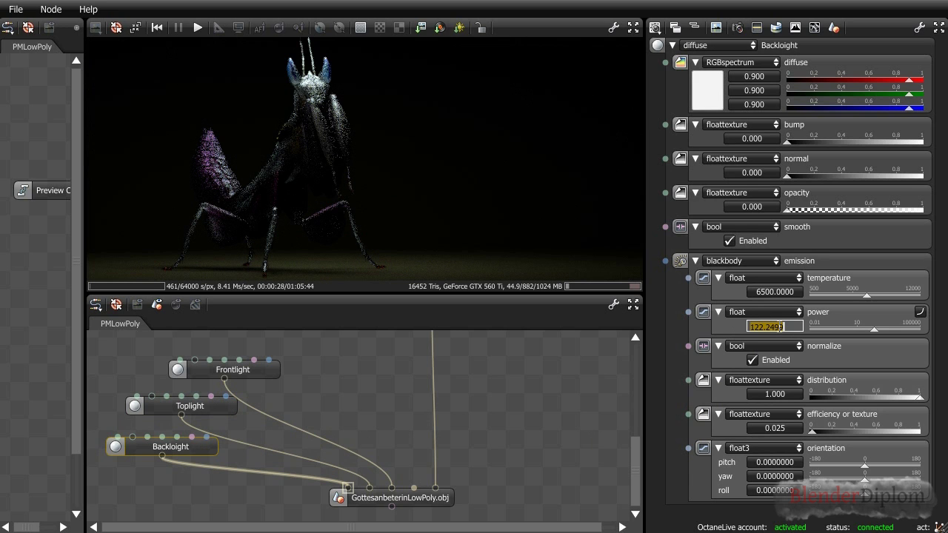
text(4800)
key(Return)
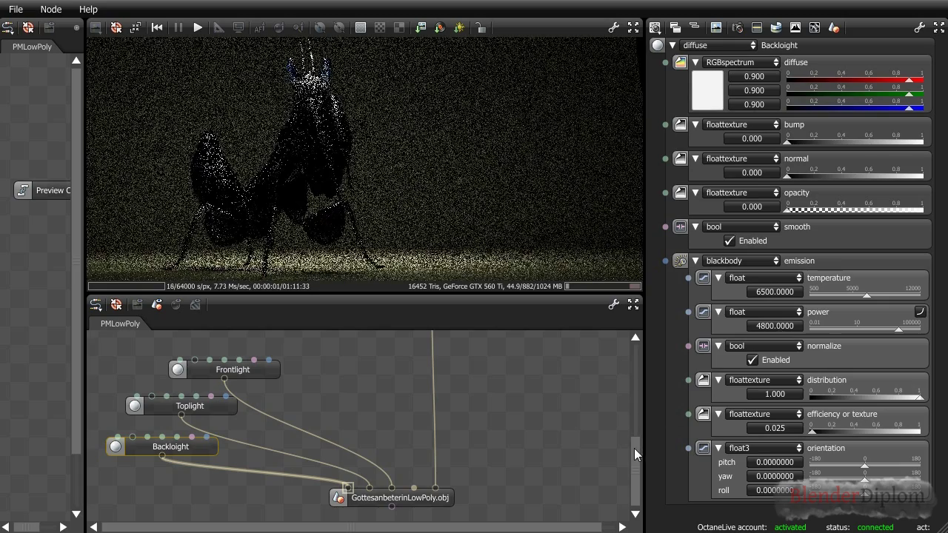
Set the Frontlight blackbody emission power to 540, keeping its 6500 temperature
click(253, 373)
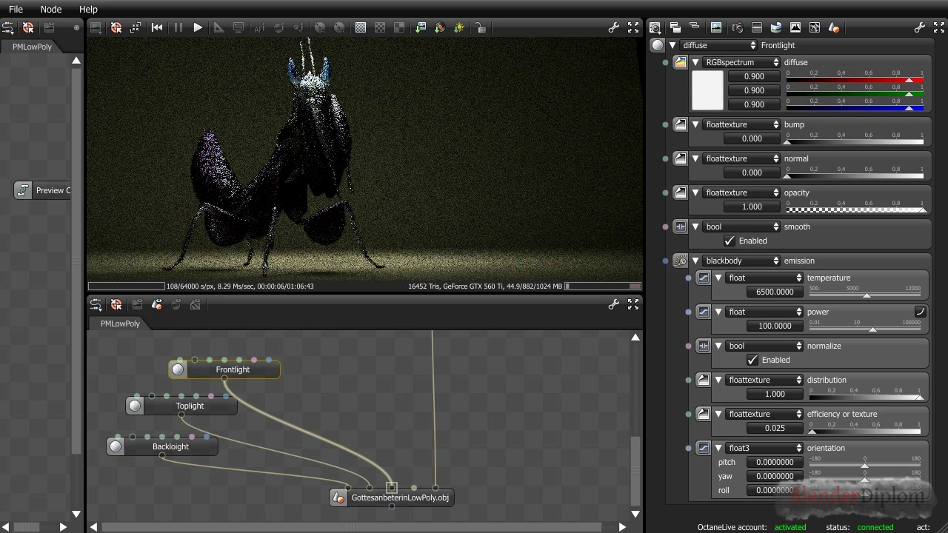
click(778, 327)
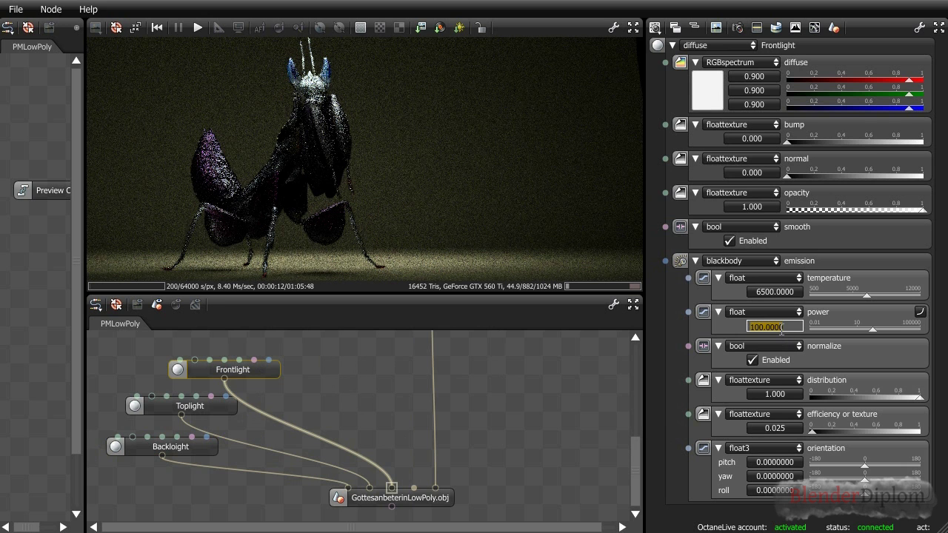
text(540)
key(Return)
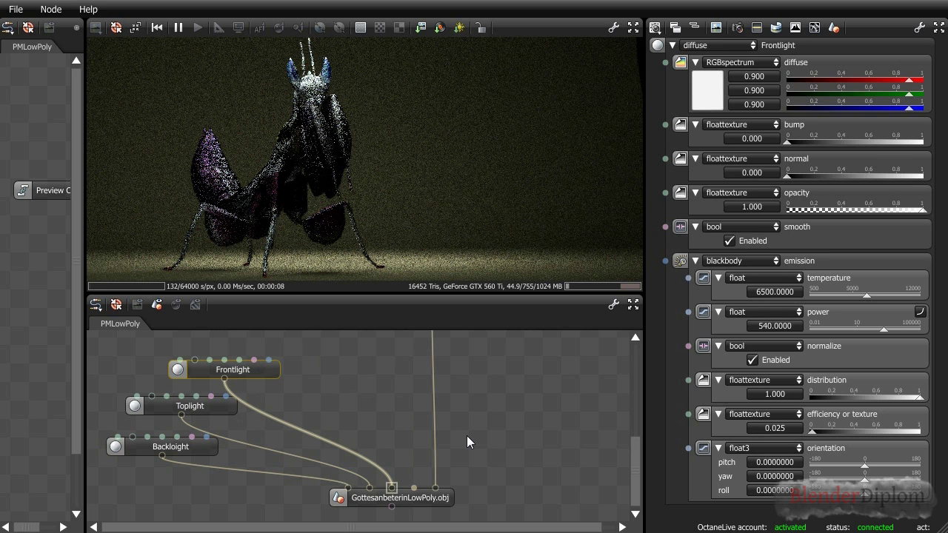
scroll(467, 436, up, 5)
scroll(502, 359, down, 2)
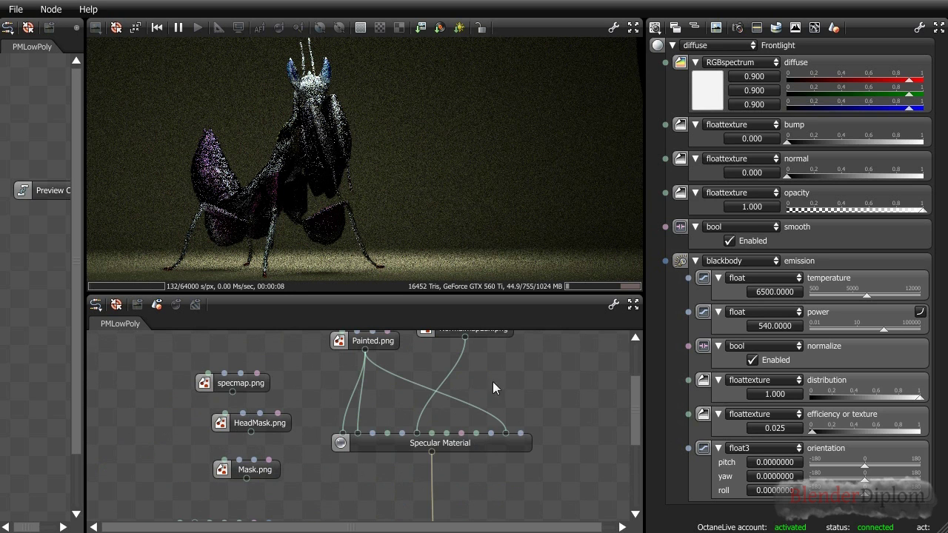
drag(508, 294, 508, 216)
scroll(588, 397, up, 2)
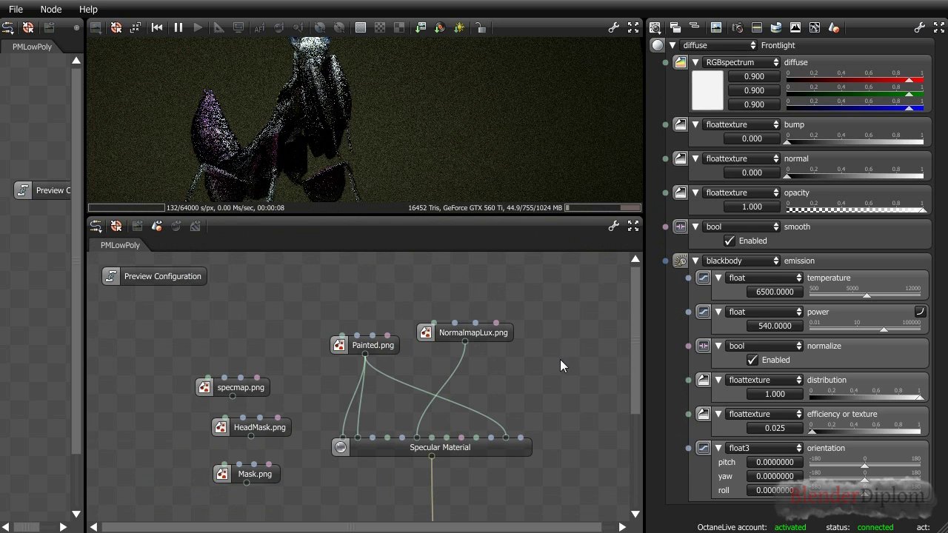
Add a Mix Material node and a Diffuse Material node to the graph
right_click(563, 327)
mouse_move(555, 319)
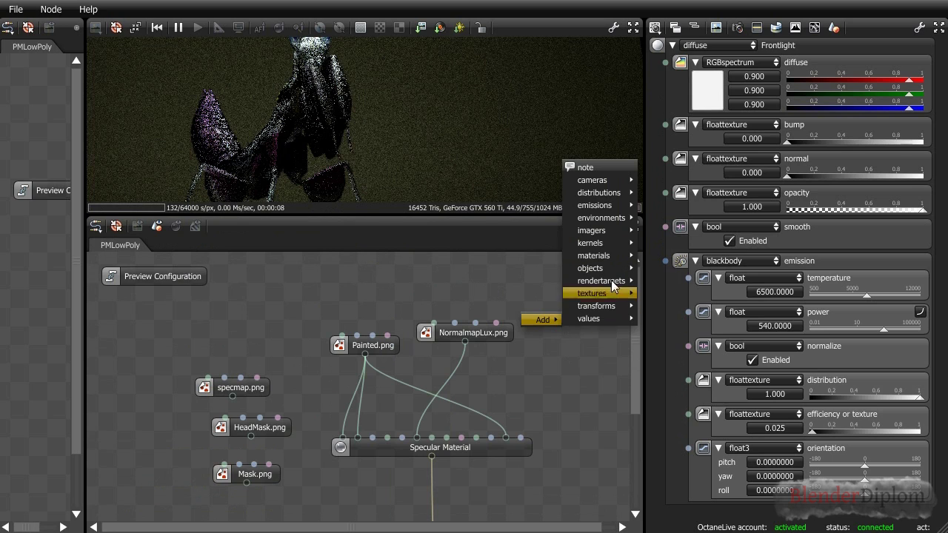
mouse_move(609, 256)
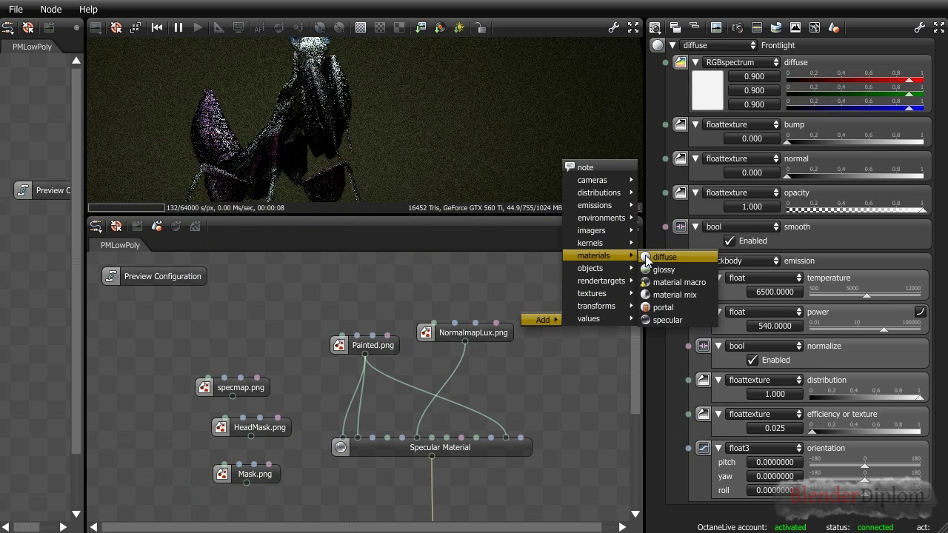
click(689, 292)
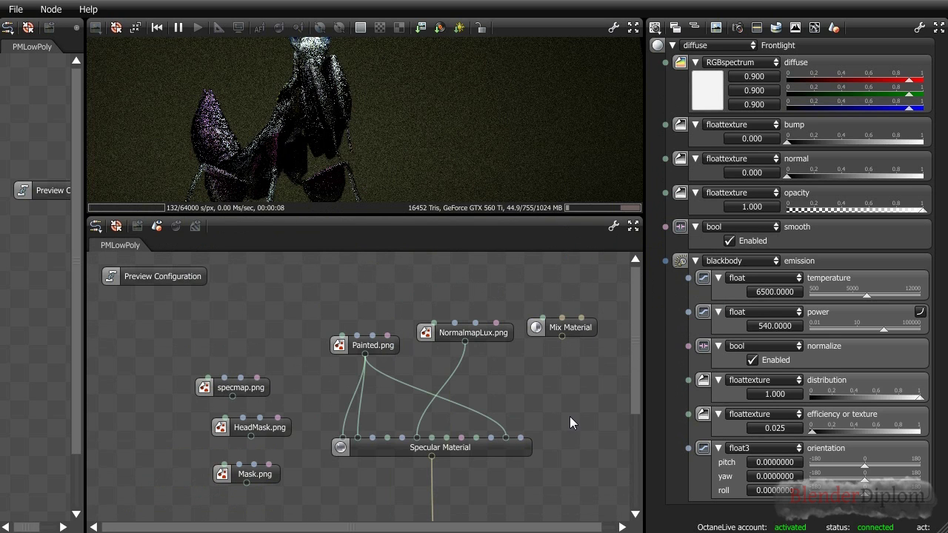
right_click(565, 378)
mouse_move(543, 377)
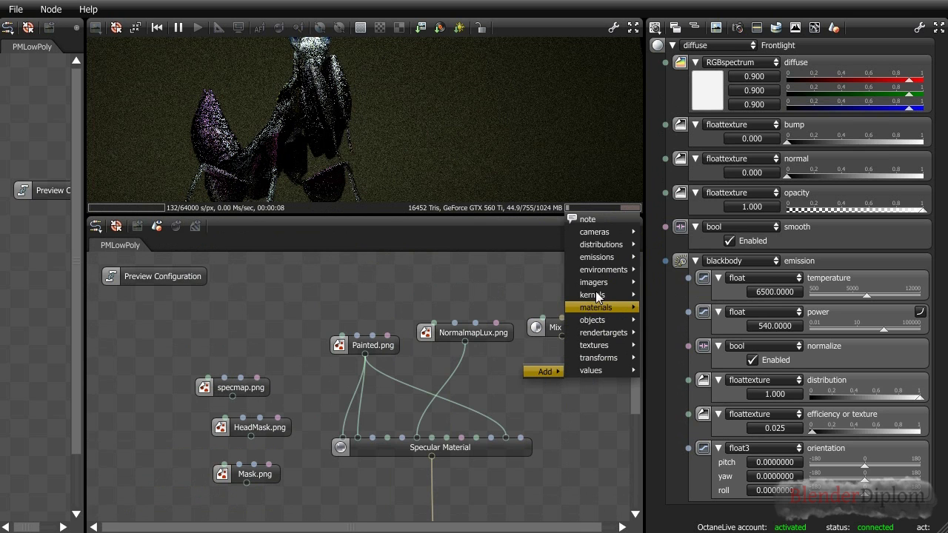
mouse_move(599, 307)
click(681, 307)
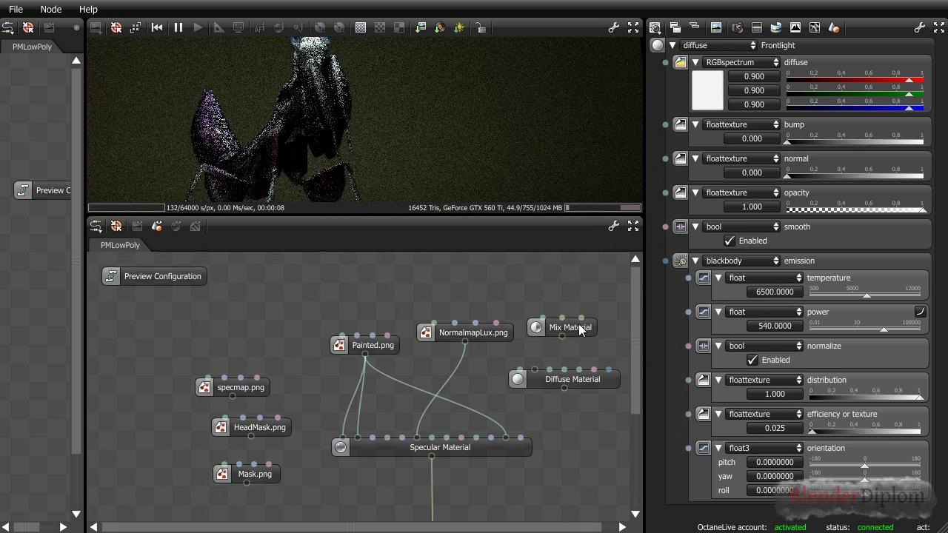
Wire the Specular and Diffuse Materials into the Mix Material, and the Mix Material into the mantis mesh
drag(580, 330, 509, 507)
scroll(546, 484, down, 3)
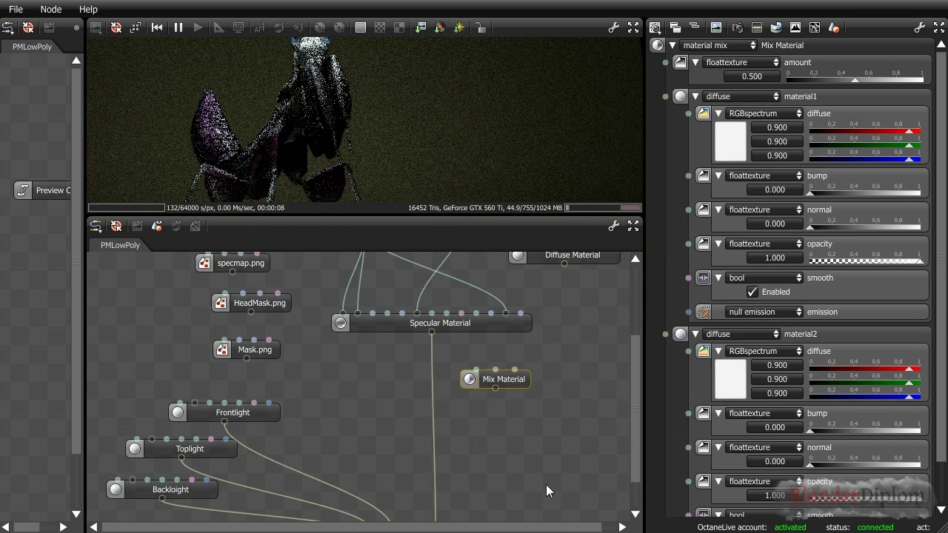
click(478, 345)
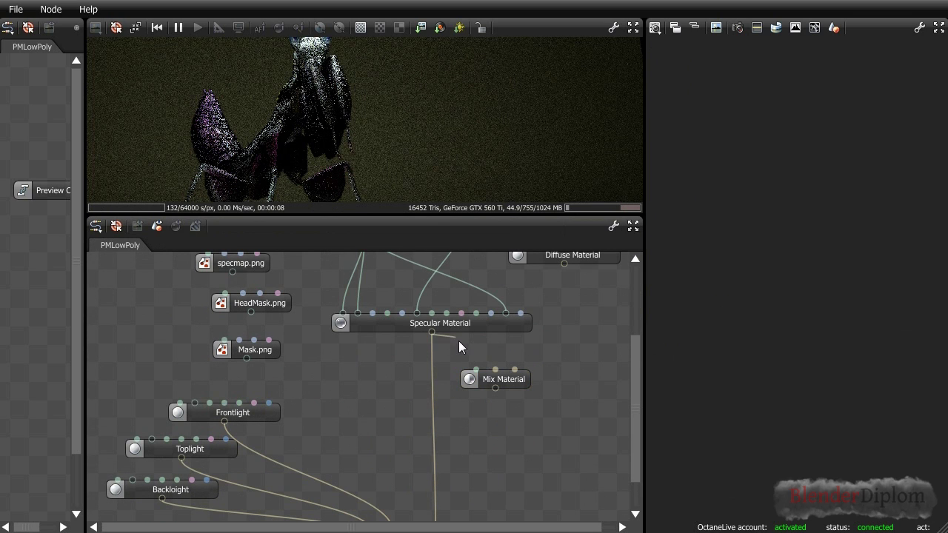
drag(461, 343, 495, 369)
drag(564, 264, 436, 488)
scroll(552, 430, down, 1)
scroll(554, 462, up, 4)
scroll(537, 478, down, 1)
scroll(537, 479, down, 1)
drag(509, 422, 466, 473)
scroll(464, 451, down, 2)
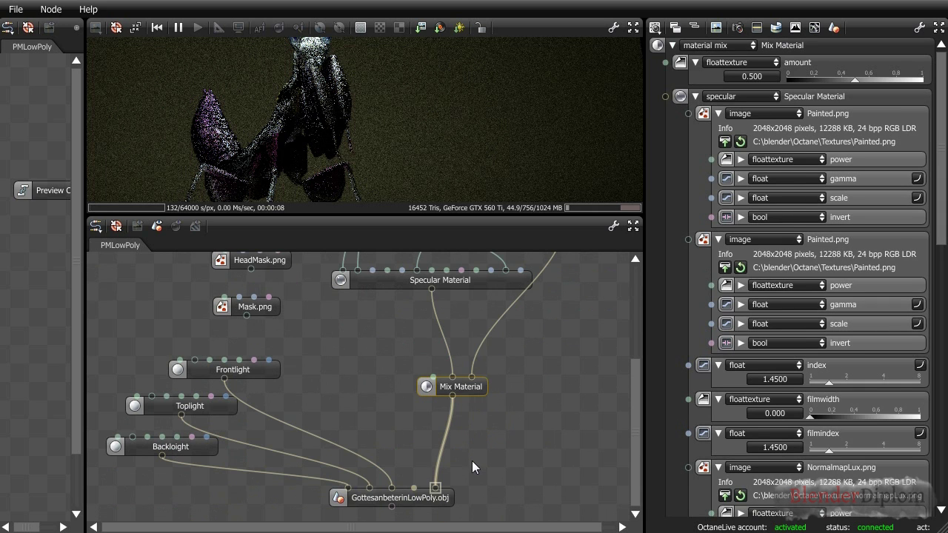
scroll(434, 501, up, 3)
scroll(434, 501, up, 1)
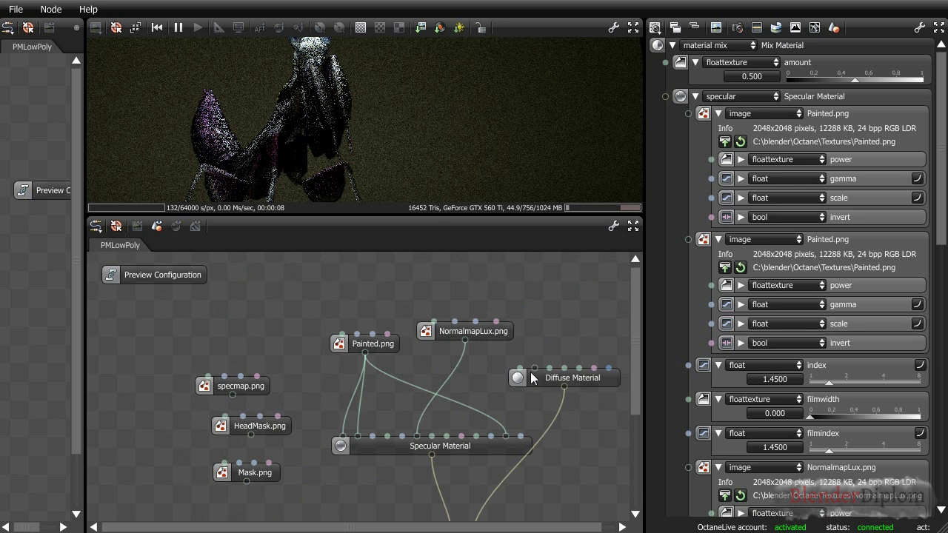
Rearrange the Specular Material, Painted.png, NormalmapLux.png and Diffuse Material nodes
drag(499, 450, 456, 447)
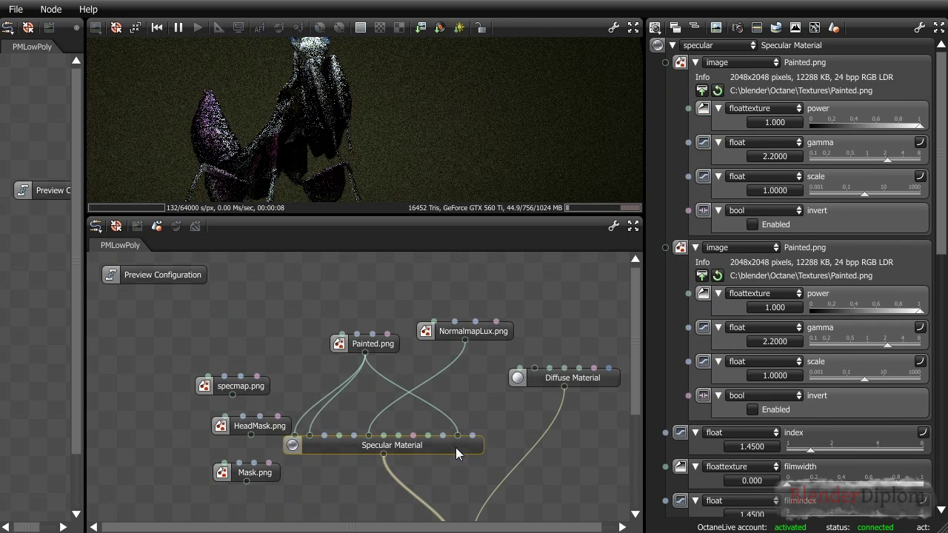
drag(371, 340, 369, 274)
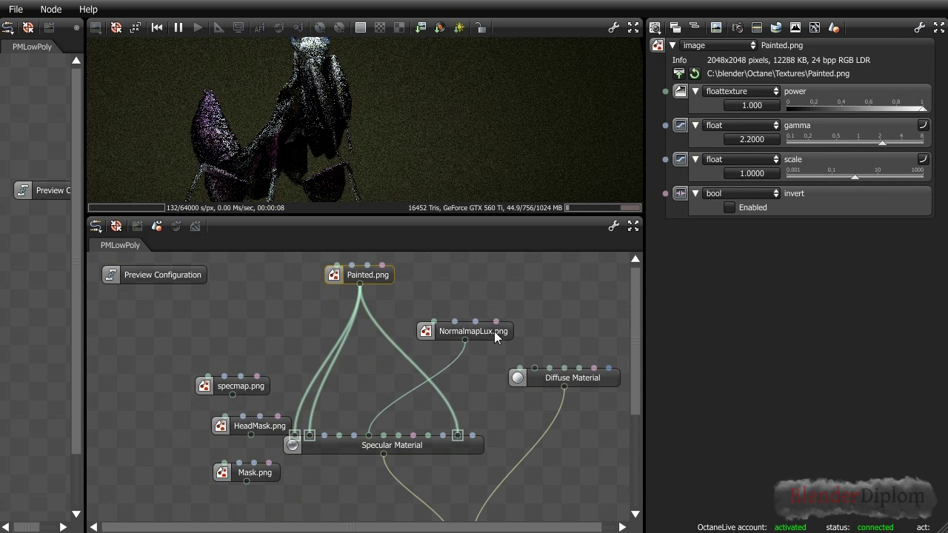
drag(497, 335, 514, 278)
drag(572, 378, 561, 444)
Connect Painted.png to the Diffuse Material's diffuse input and NormalmapLux.png to its normal input
mouse_move(360, 282)
mouse_down()
mouse_move(545, 421)
mouse_move(508, 433)
mouse_up()
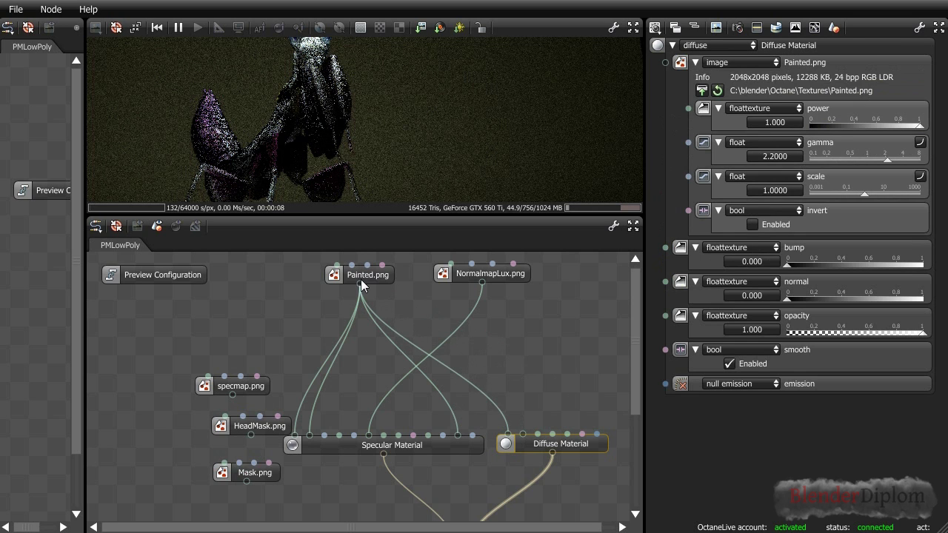
mouse_move(361, 279)
mouse_down()
mouse_move(540, 426)
mouse_move(378, 293)
mouse_move(379, 278)
mouse_move(458, 321)
mouse_move(524, 433)
mouse_up()
click(491, 380)
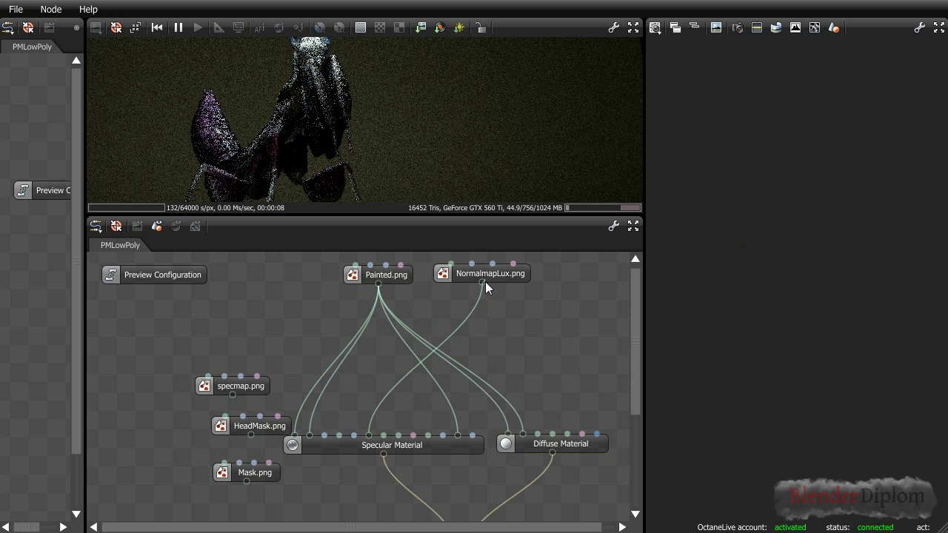
drag(482, 282, 540, 435)
Restart the preview render and enlarge the render viewer
click(195, 27)
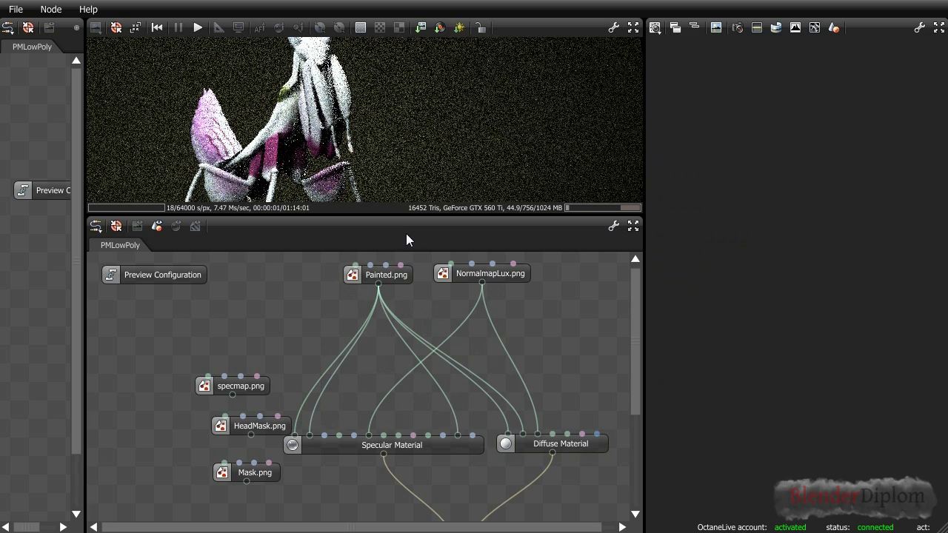
drag(409, 214, 409, 296)
scroll(327, 487, down, 5)
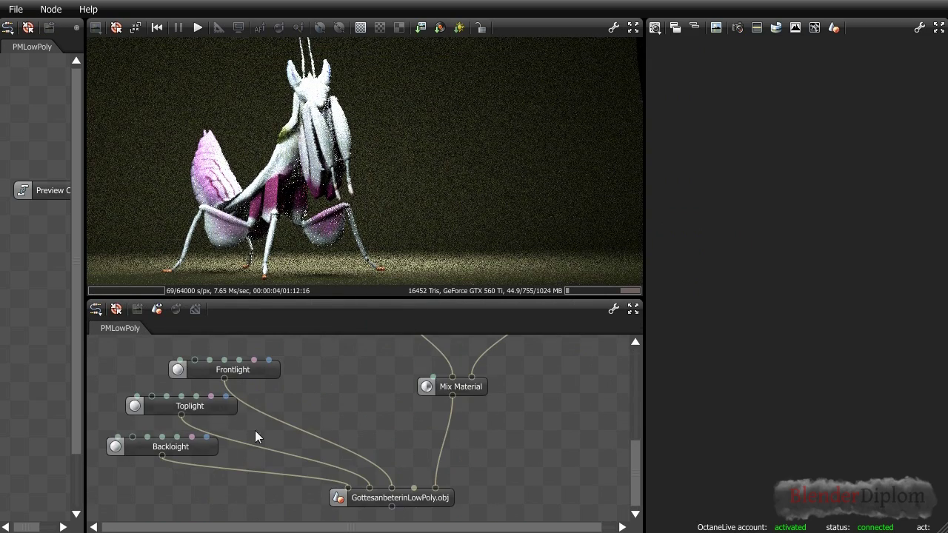
Set the Toplight blackbody emission power to 50
click(233, 405)
double_click(771, 321)
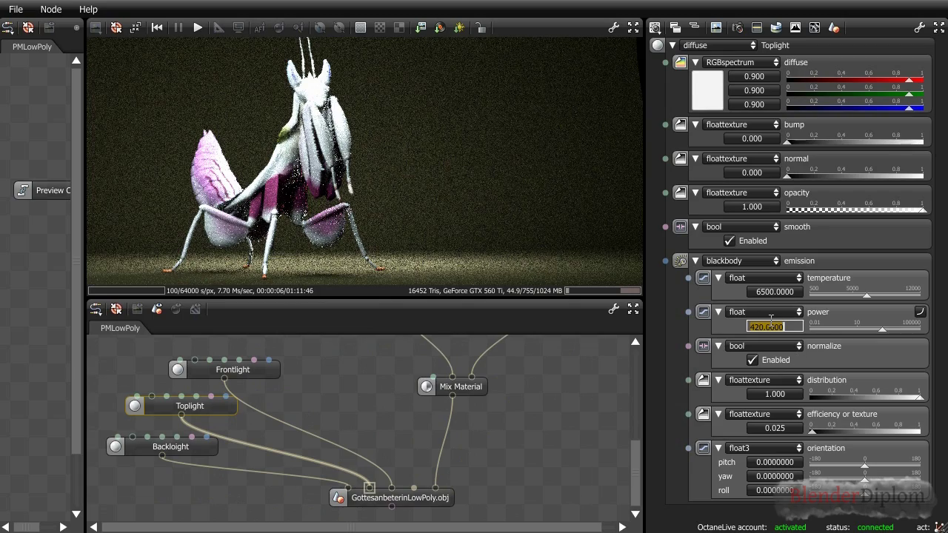
text(100)
key(Return)
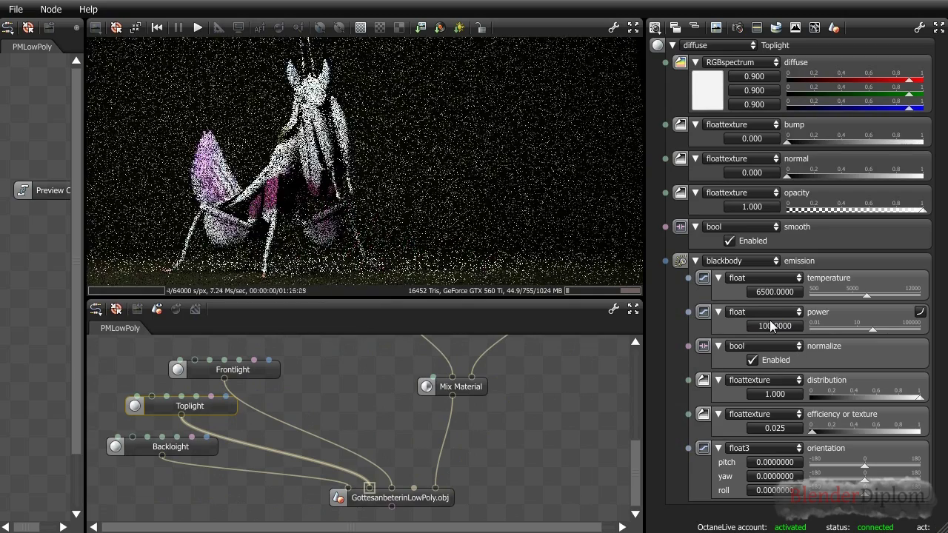
text(50)
key(Return)
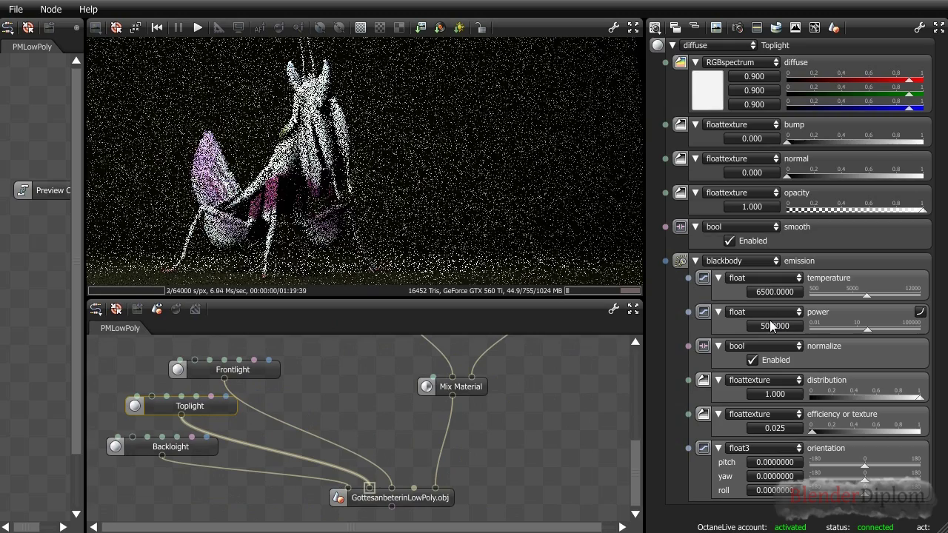
scroll(479, 422, up, 5)
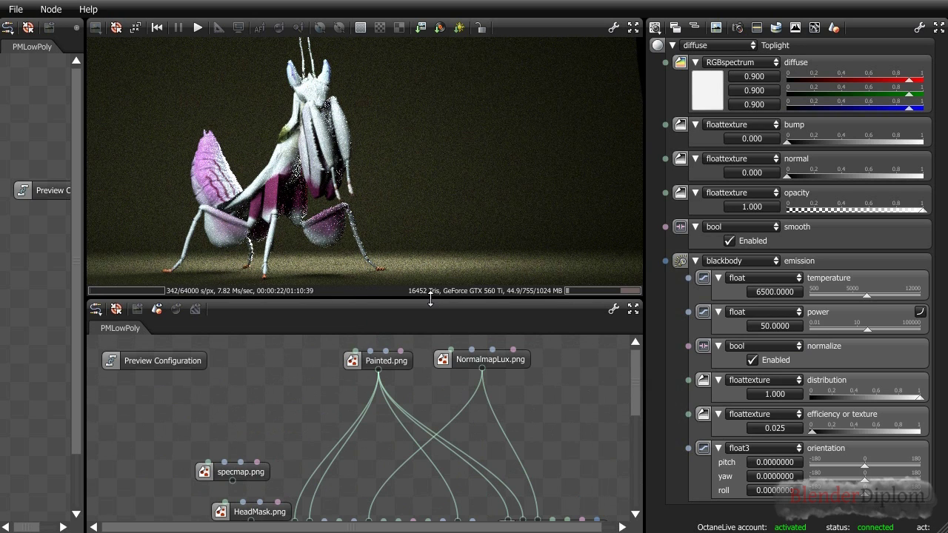
Add a second Mix Material node beside the first one
drag(431, 300, 431, 247)
scroll(468, 393, down, 5)
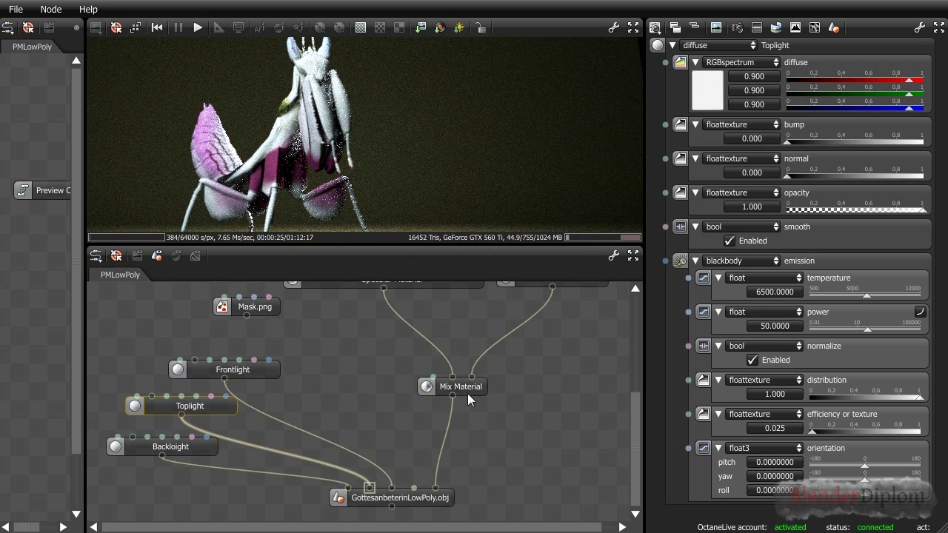
scroll(468, 393, up, 1)
drag(468, 428, 445, 374)
right_click(474, 422)
mouse_move(511, 427)
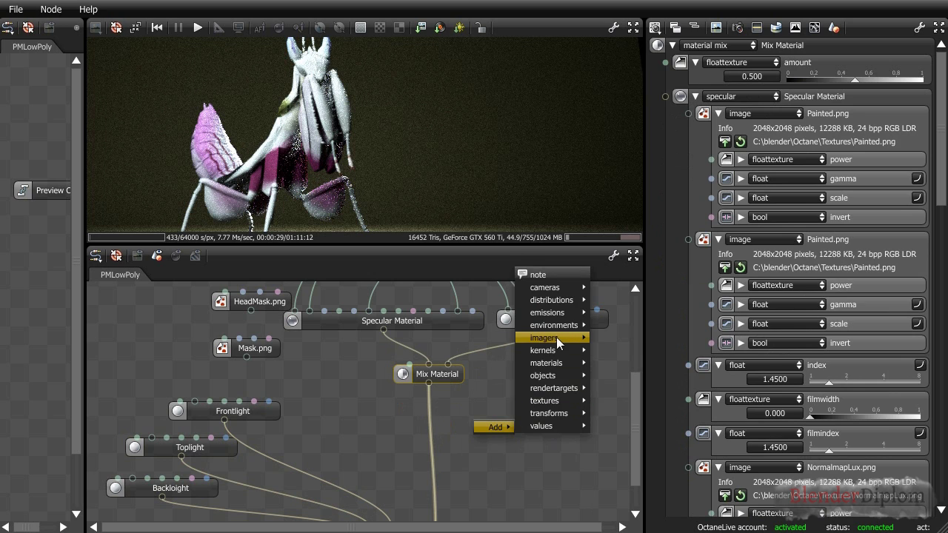
mouse_move(557, 325)
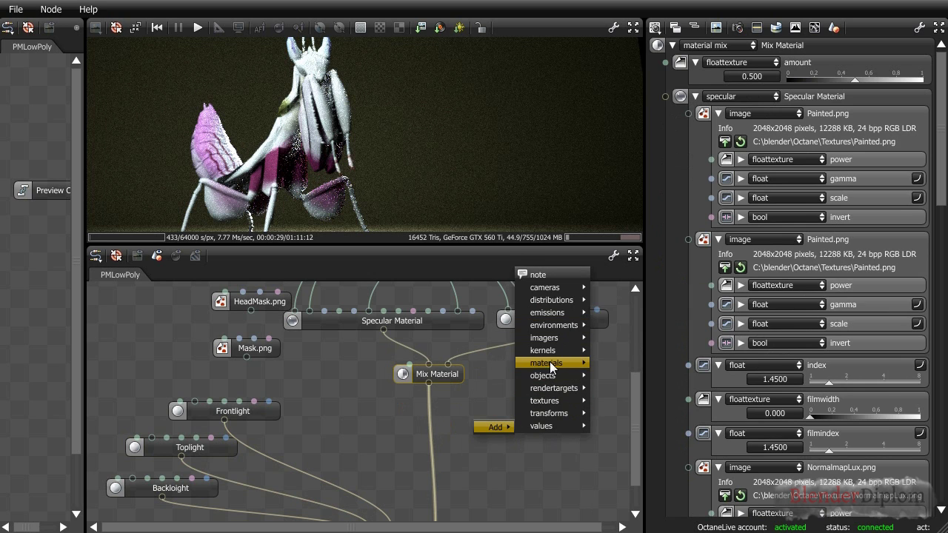
mouse_move(550, 362)
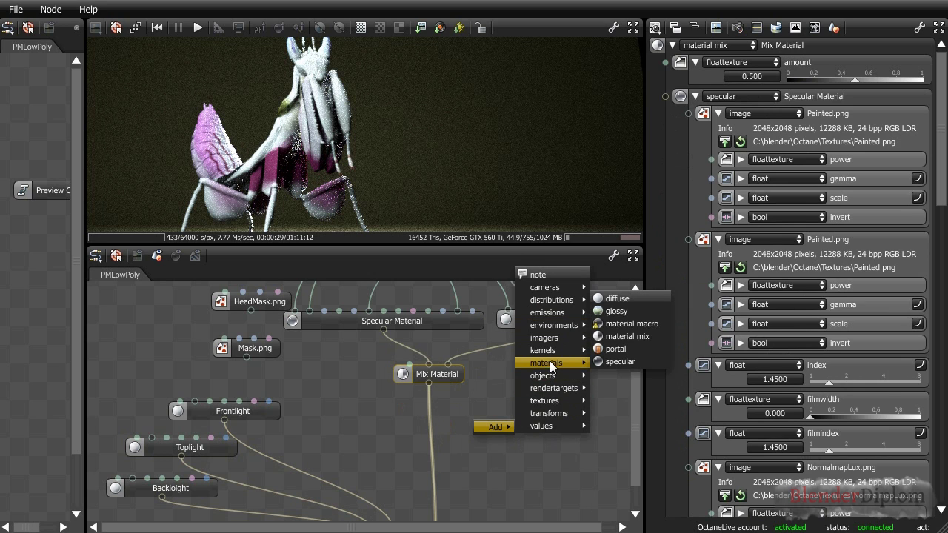
click(629, 335)
Position the new Mix Material and wire HeadMask.png into its amount input
drag(524, 432, 425, 435)
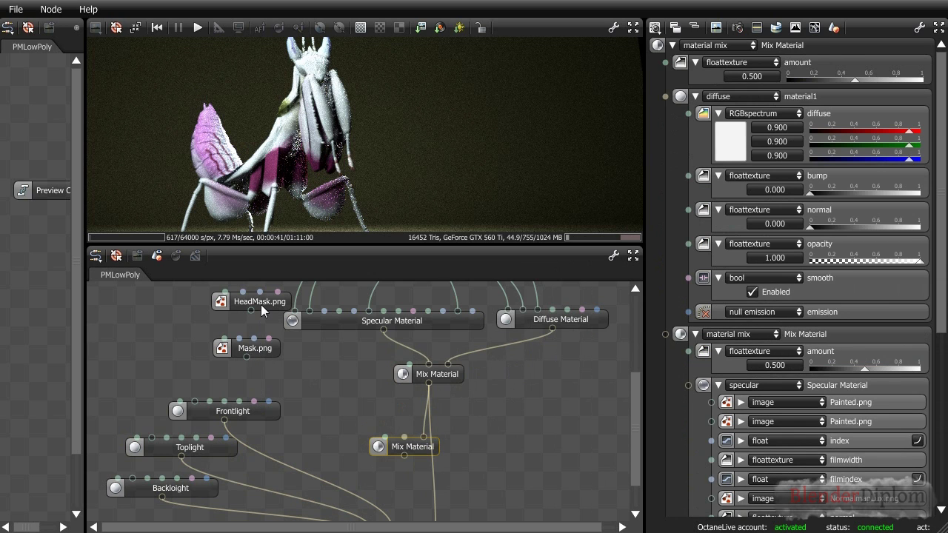
drag(261, 304, 342, 388)
drag(385, 426, 388, 438)
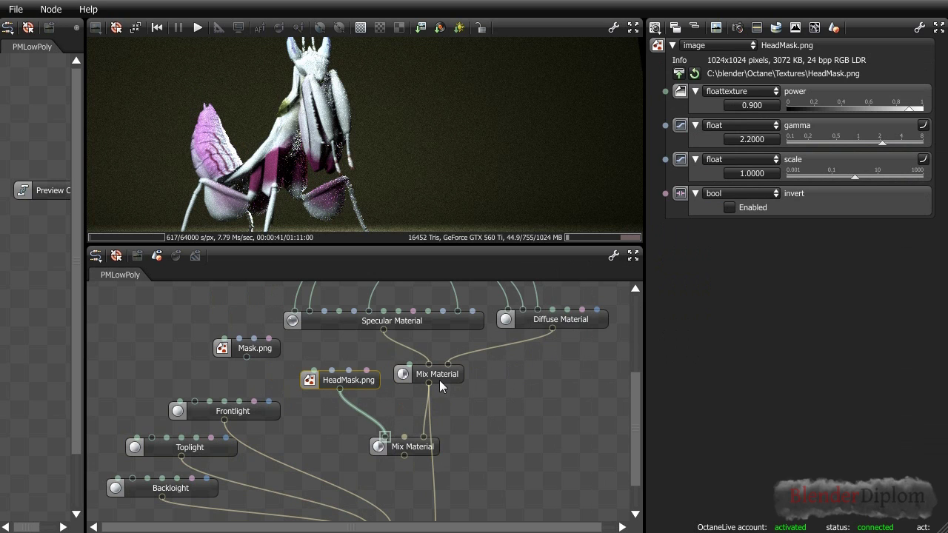
Add another Diffuse Material node to the graph
right_click(491, 396)
mouse_move(485, 388)
mouse_move(530, 326)
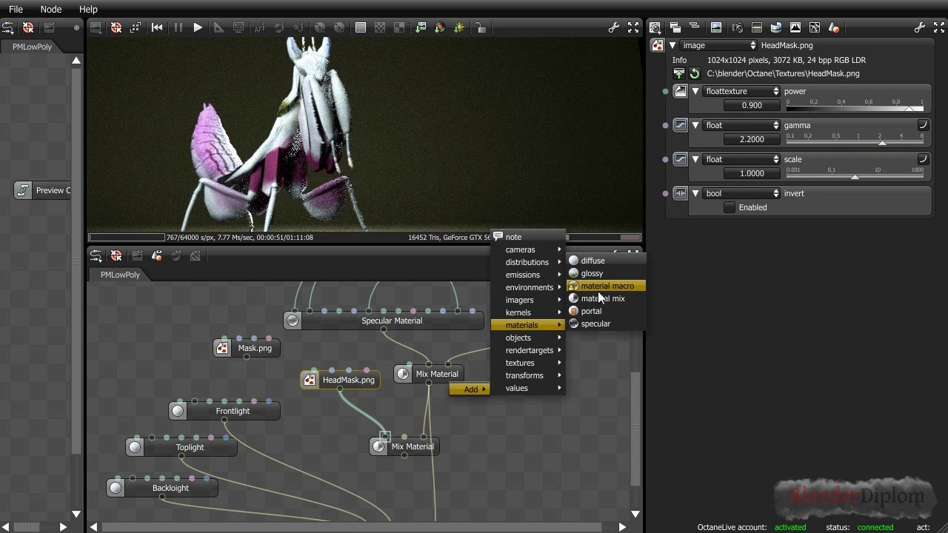
click(593, 261)
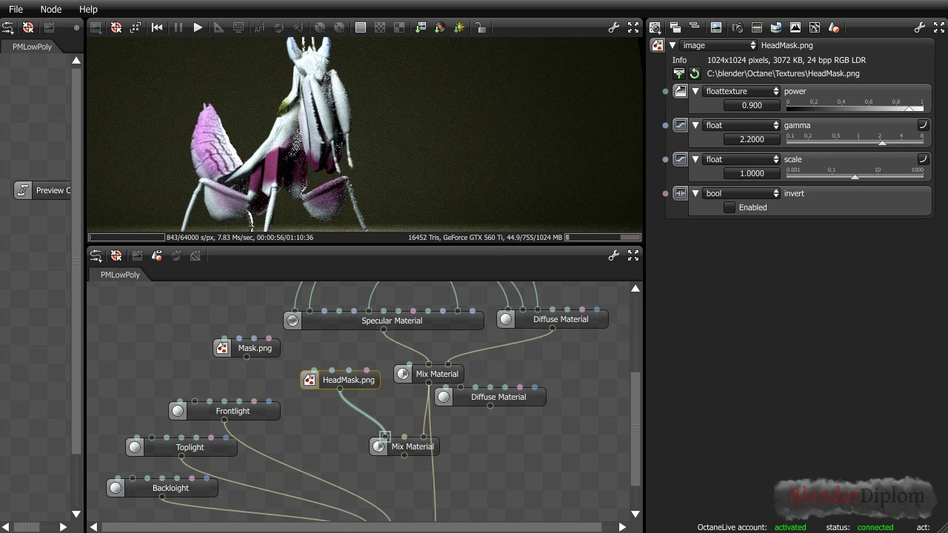
drag(511, 397, 550, 440)
scroll(607, 407, up, 4)
scroll(608, 408, down, 3)
scroll(608, 407, up, 4)
Wire Painted.png into its diffuse and transmission inputs and NormalmapLux.png into its bump input
drag(392, 315, 390, 383)
drag(508, 309, 511, 373)
scroll(526, 398, down, 5)
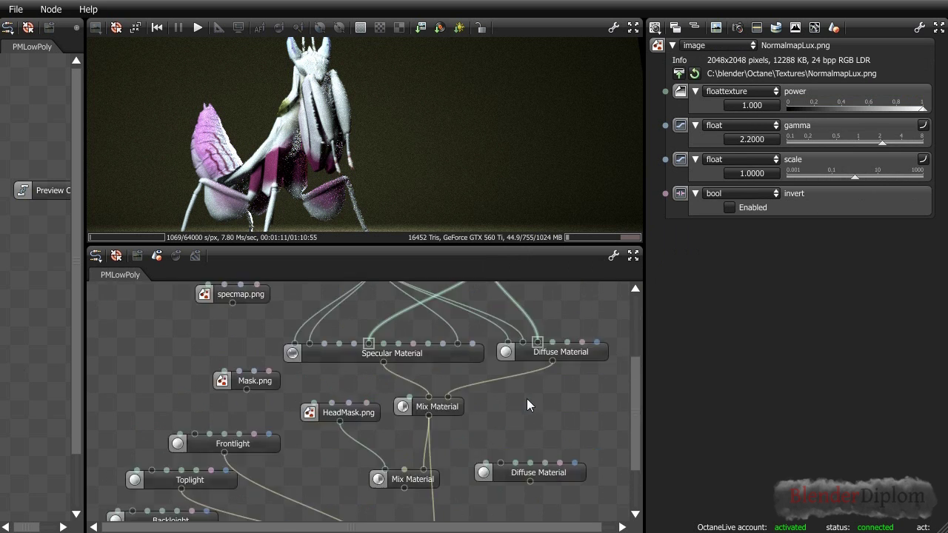
scroll(527, 398, up, 3)
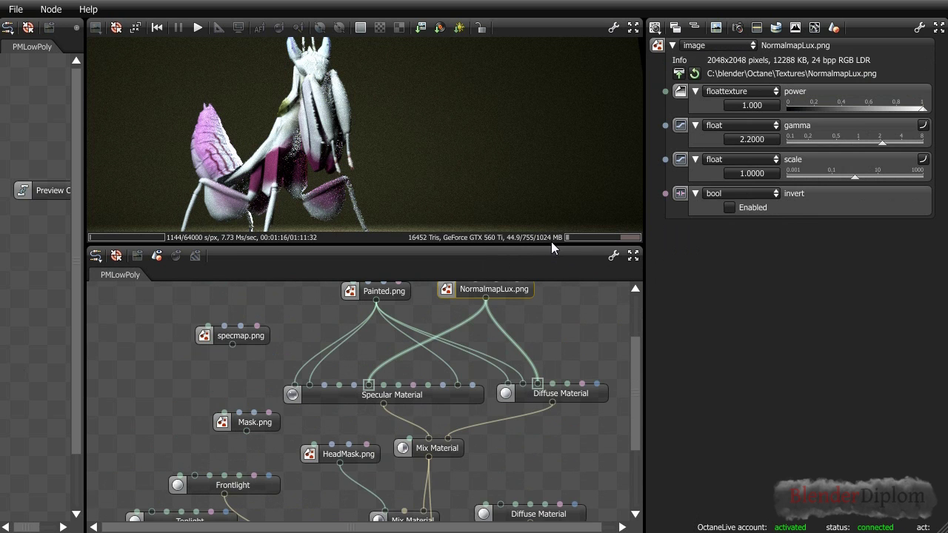
drag(551, 241, 551, 172)
mouse_move(379, 230)
mouse_down()
mouse_move(493, 377)
mouse_move(486, 435)
mouse_up()
mouse_move(379, 227)
mouse_down()
mouse_move(507, 416)
mouse_move(502, 435)
mouse_up()
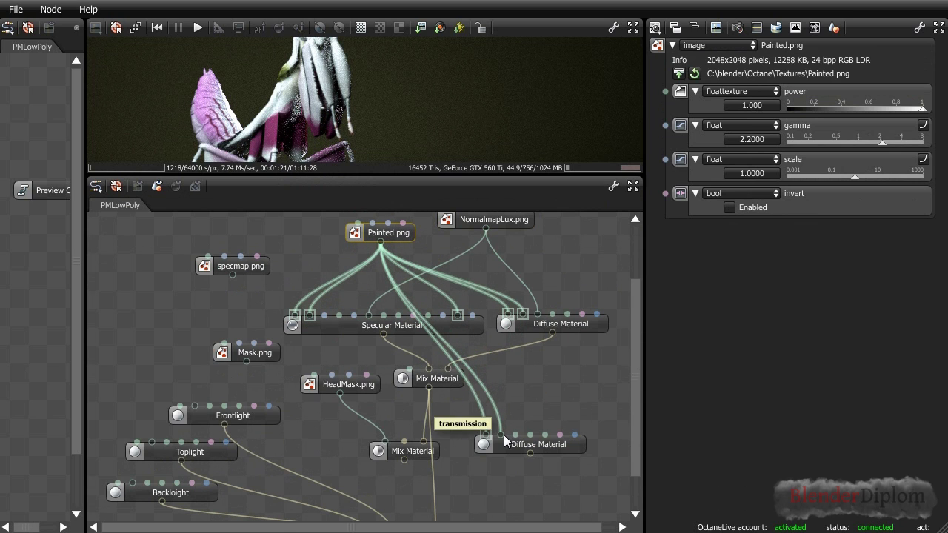
drag(486, 229, 517, 439)
scroll(559, 460, down, 2)
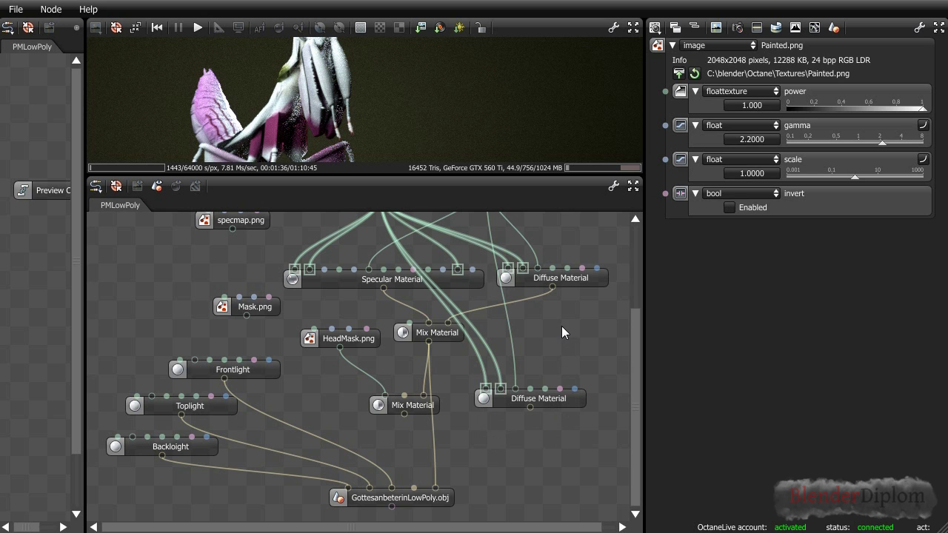
scroll(582, 372, up, 5)
Rename the upper Diffuse Material to BodyDiff and the Specular Material to BodyTrans
click(579, 402)
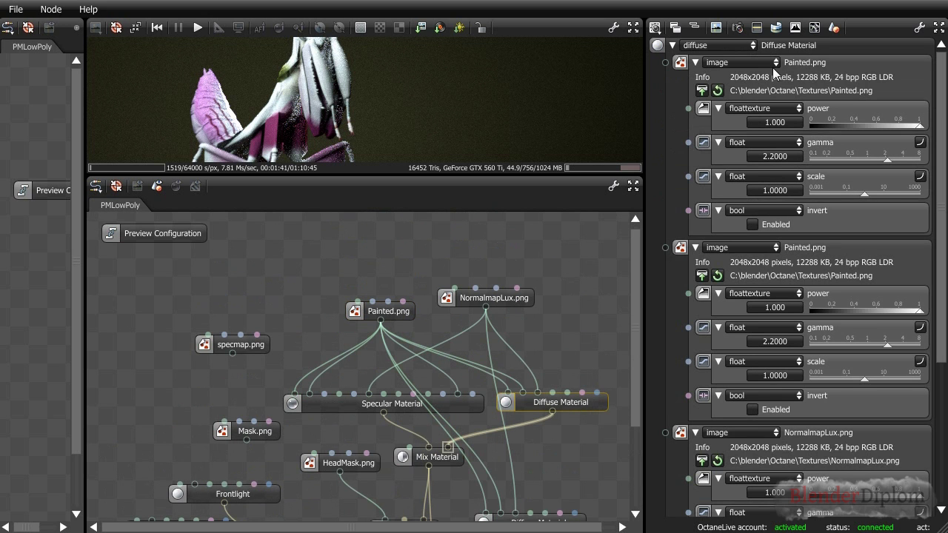
double_click(766, 46)
text(BodyDiff)
key(Return)
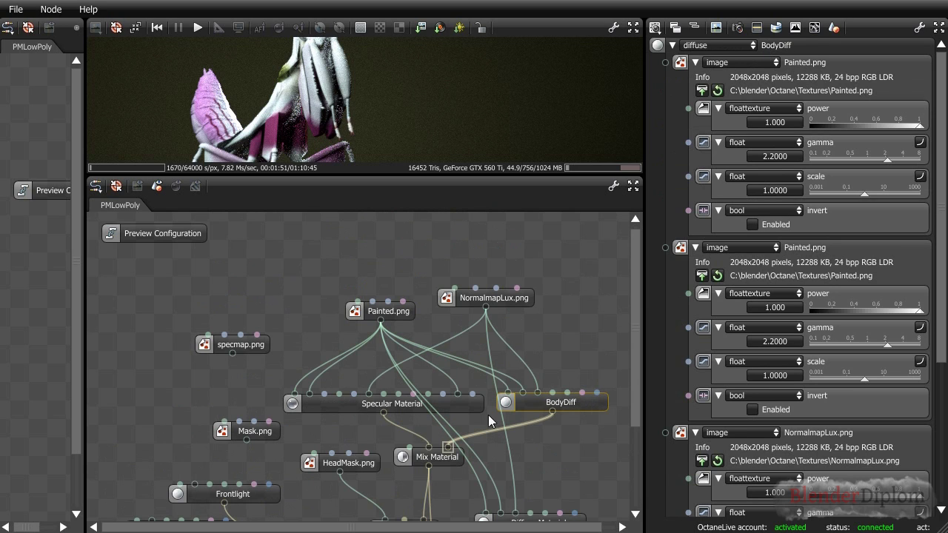
click(480, 408)
click(798, 47)
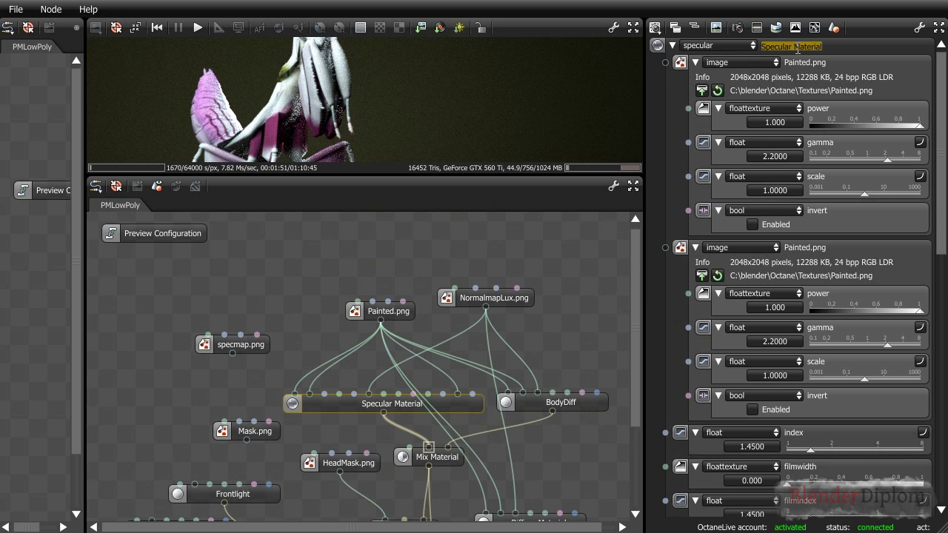
text(BodyTrans)
key(Return)
Rename the second Diffuse Material to Head and move the masked Mix Material lower
scroll(512, 355, down, 4)
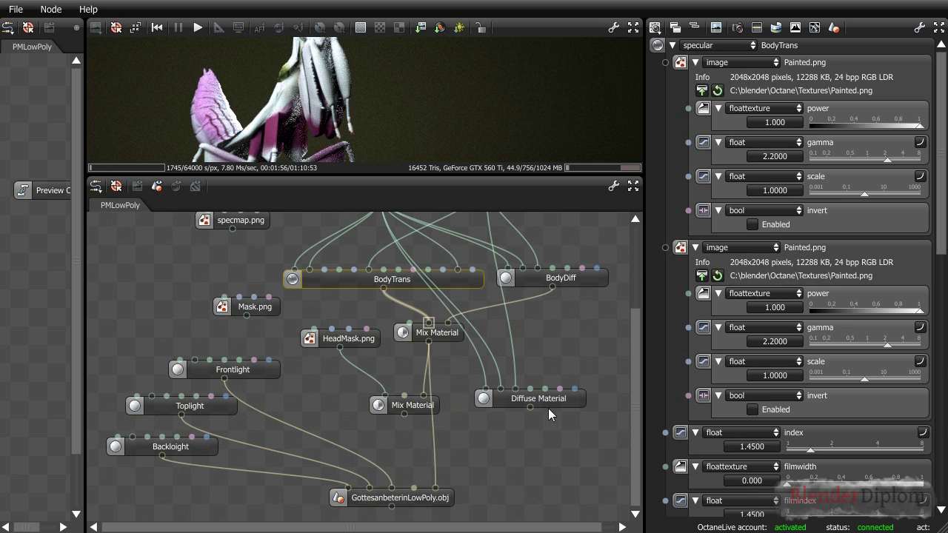
drag(549, 409, 551, 411)
click(791, 47)
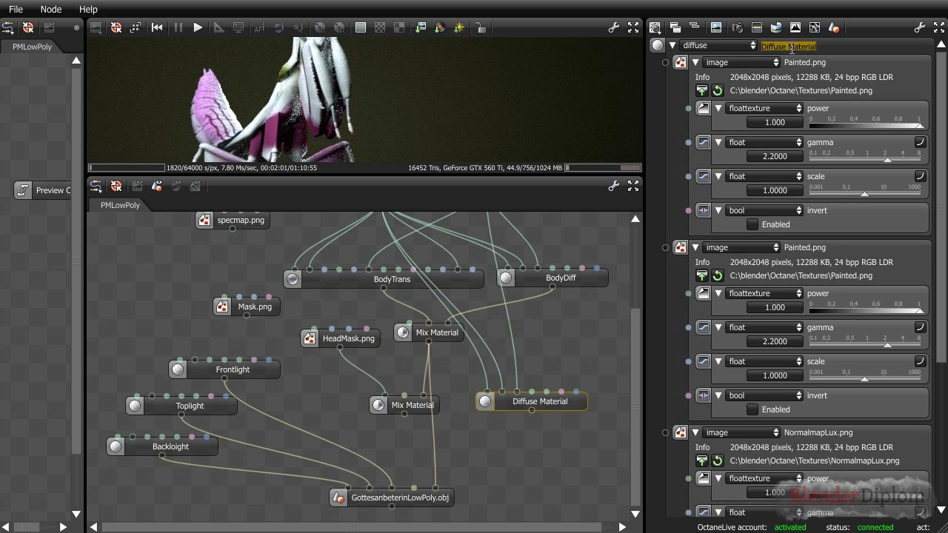
text(Head)
key(Return)
drag(422, 404, 436, 489)
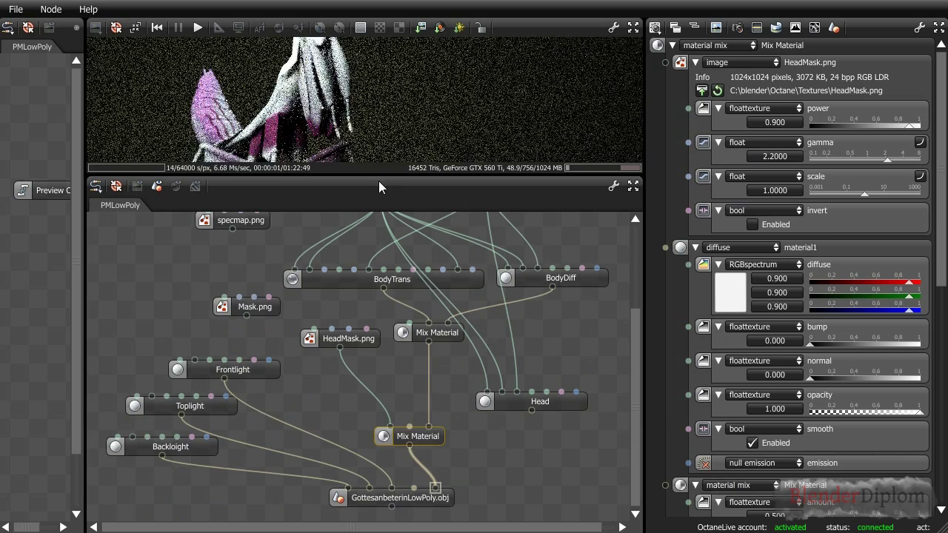
Enlarge the preview, orbit to the mantis head, and test the Head texture power, keeping it at 1.000
drag(378, 178, 373, 223)
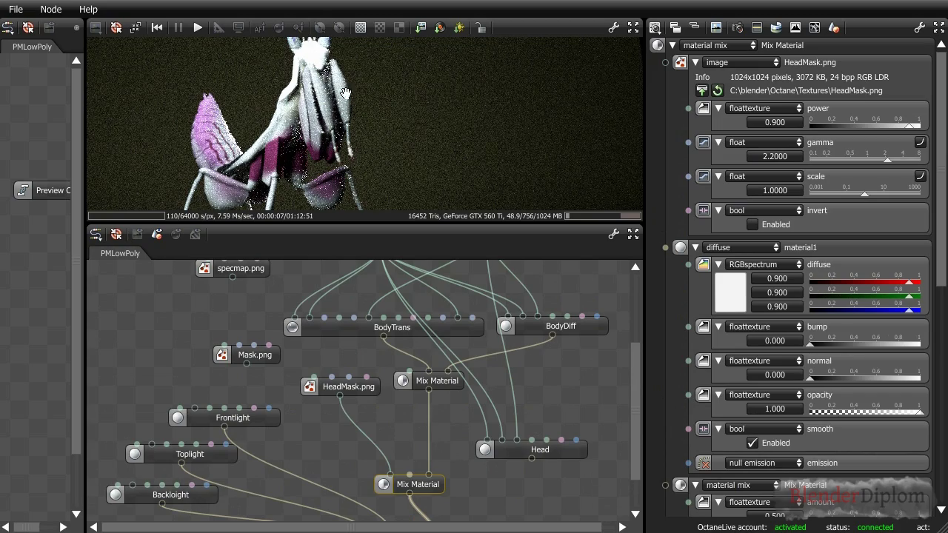
drag(377, 133, 353, 122)
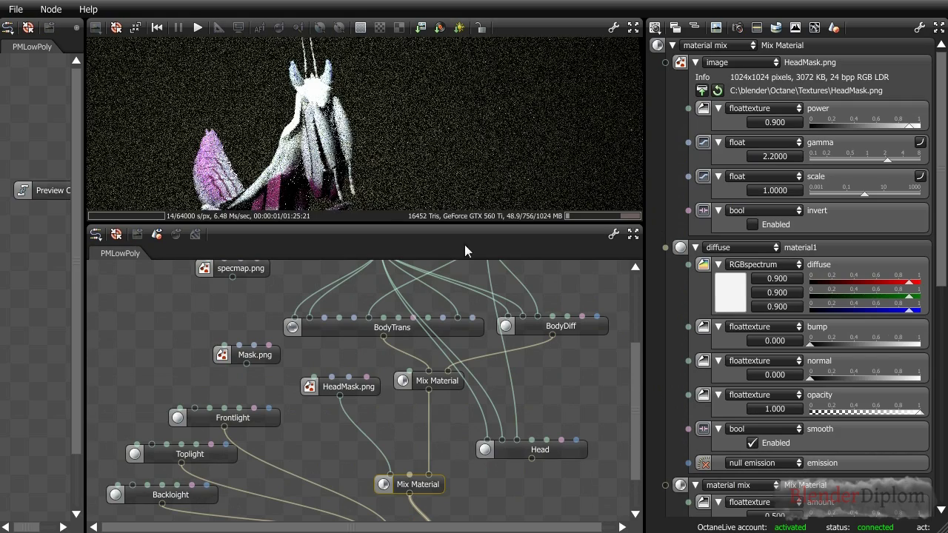
click(543, 449)
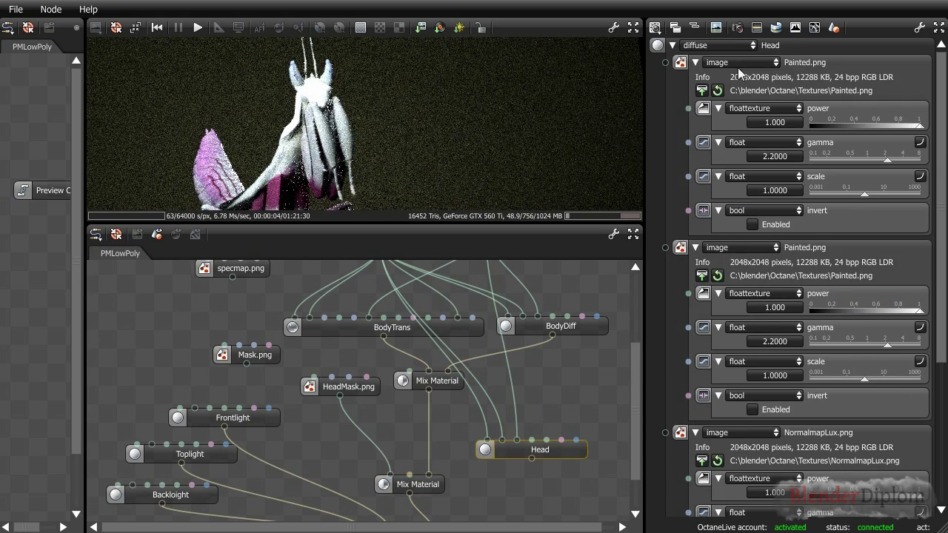
drag(920, 126, 903, 126)
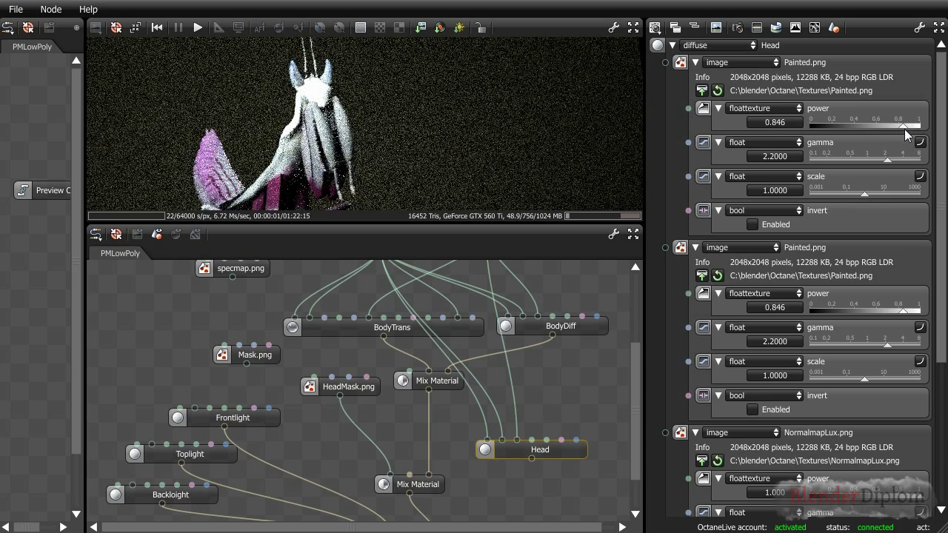
drag(905, 129, 772, 133)
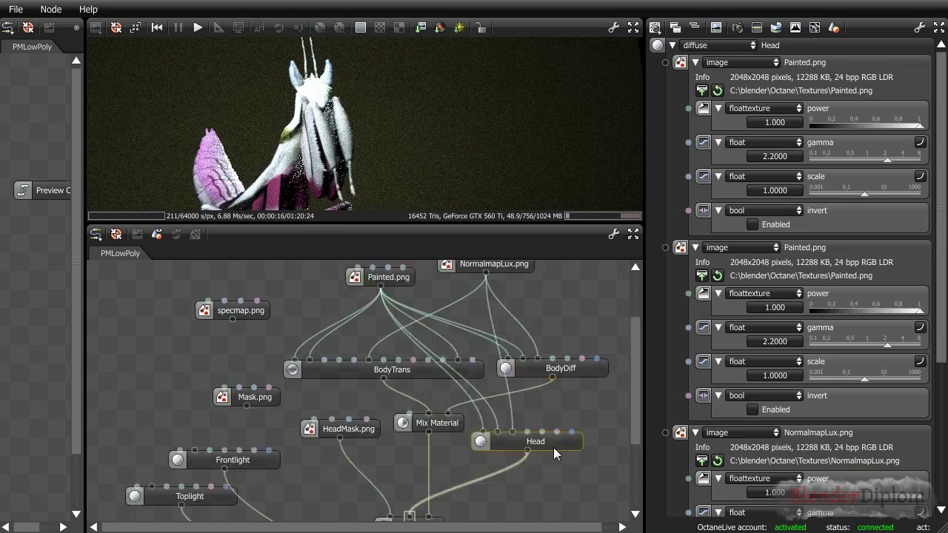
scroll(553, 448, up, 3)
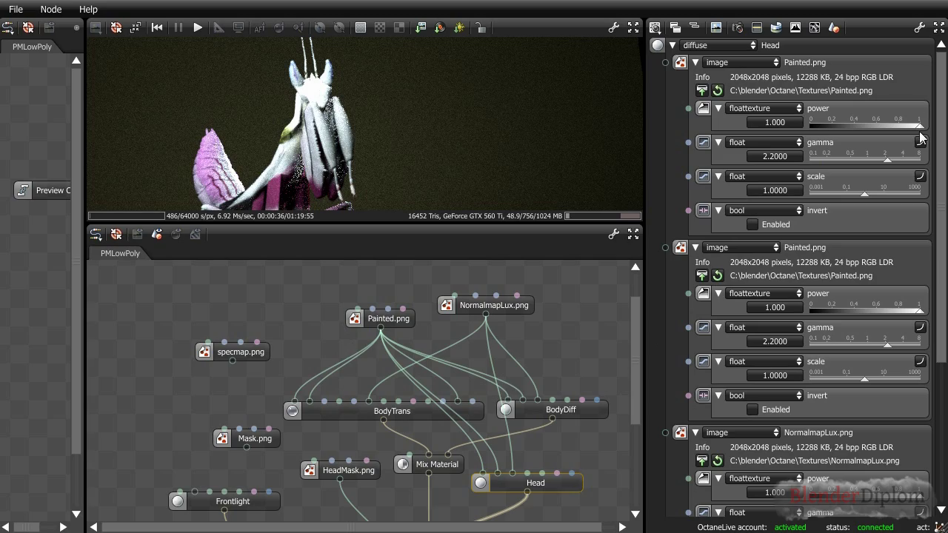
drag(920, 126, 921, 128)
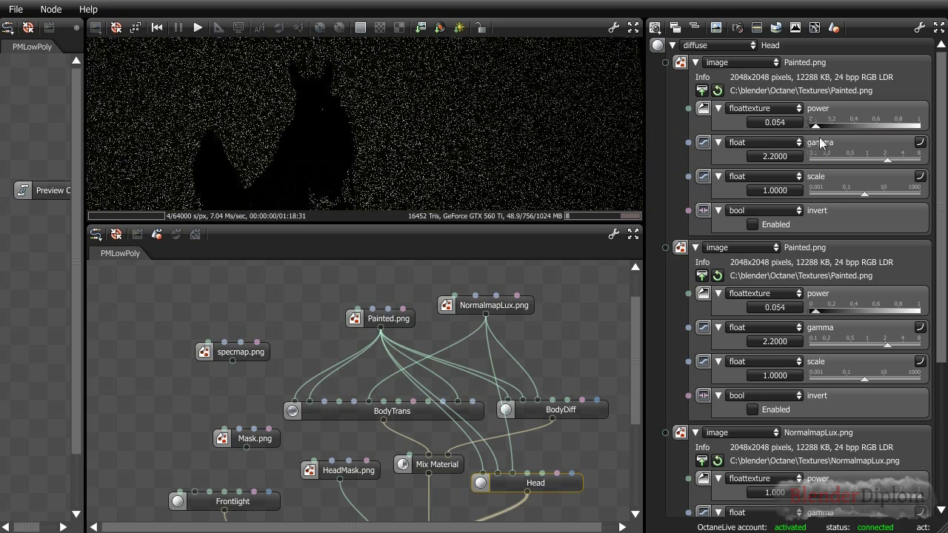
scroll(608, 319, down, 3)
scroll(585, 352, up, 2)
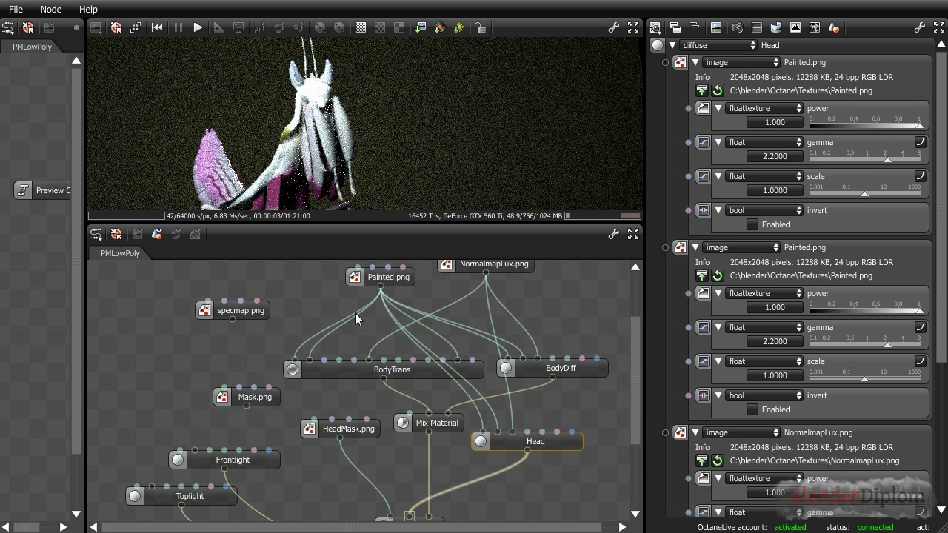
Add an image texture node loading Painted.tif and feed it into the Head material
right_click(541, 315)
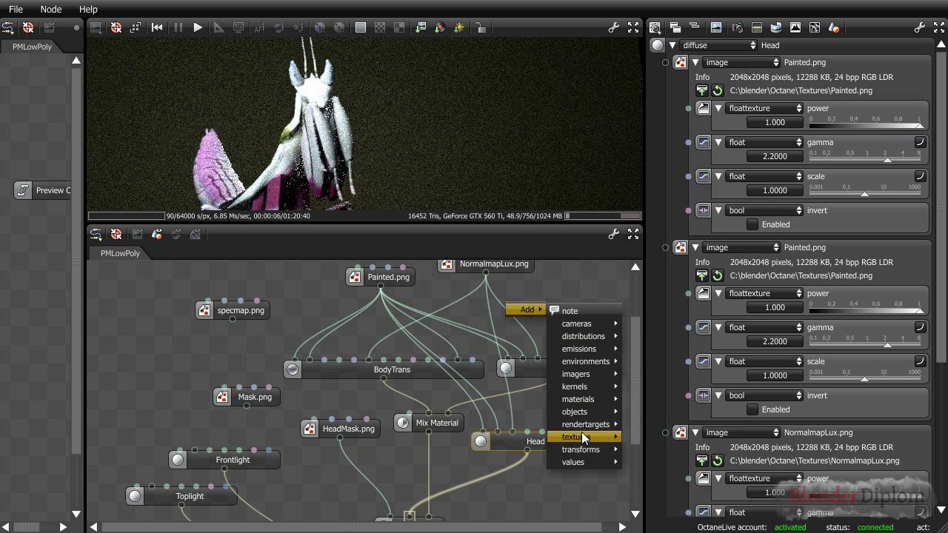
mouse_move(585, 436)
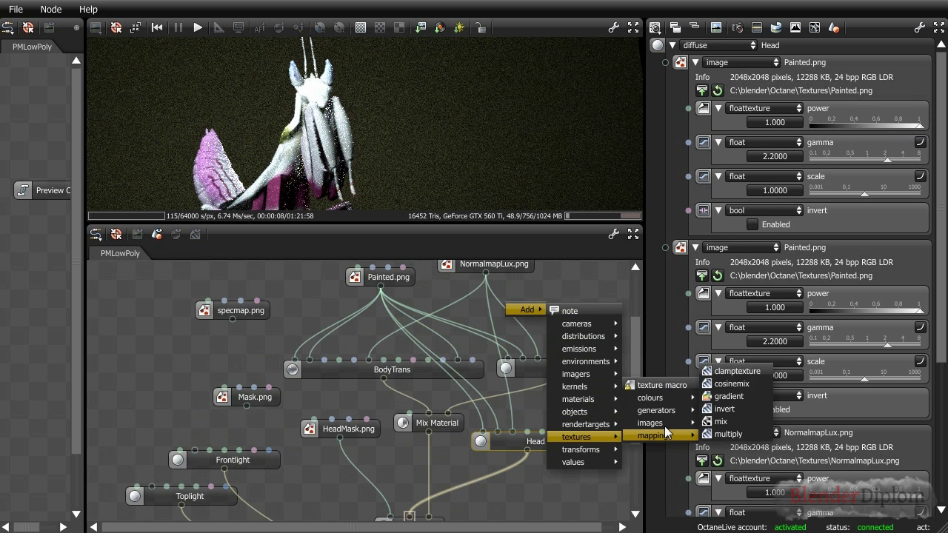
mouse_move(664, 421)
click(729, 422)
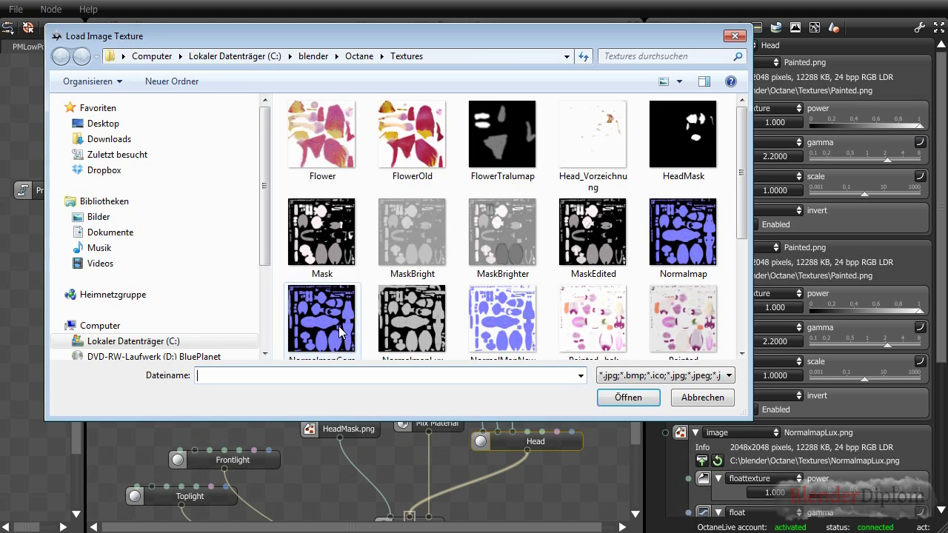
click(583, 306)
scroll(583, 306, down, 2)
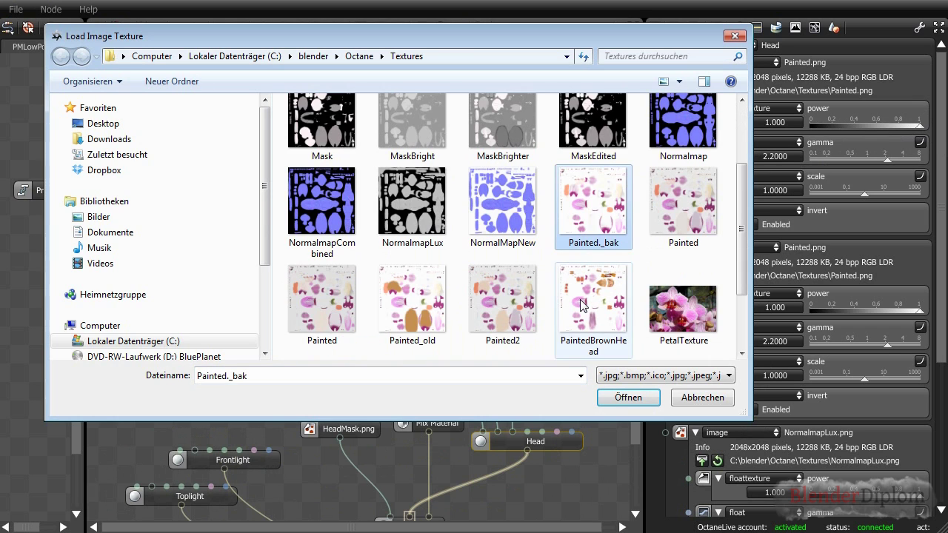
double_click(319, 305)
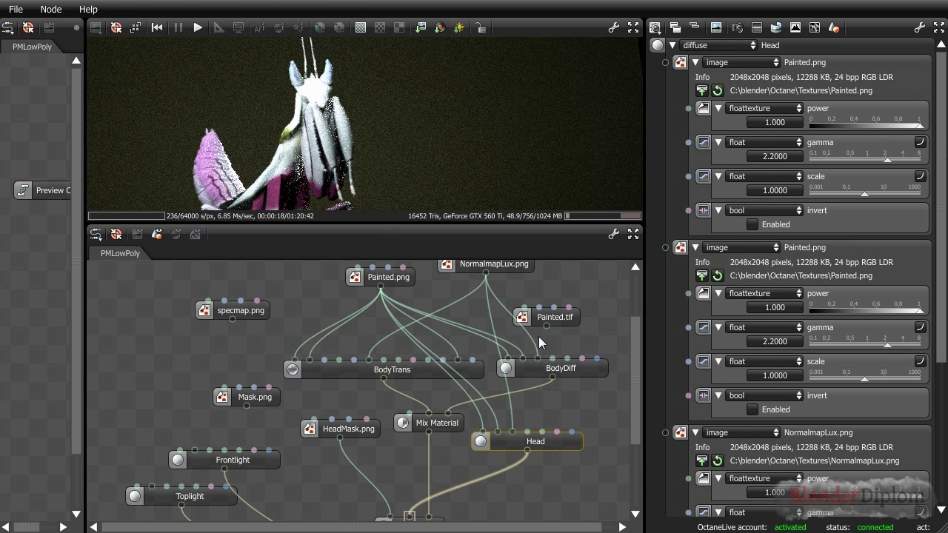
drag(546, 326, 498, 431)
mouse_move(552, 317)
mouse_down()
mouse_move(522, 340)
mouse_move(532, 365)
mouse_move(564, 325)
mouse_move(497, 432)
mouse_move(553, 480)
mouse_up()
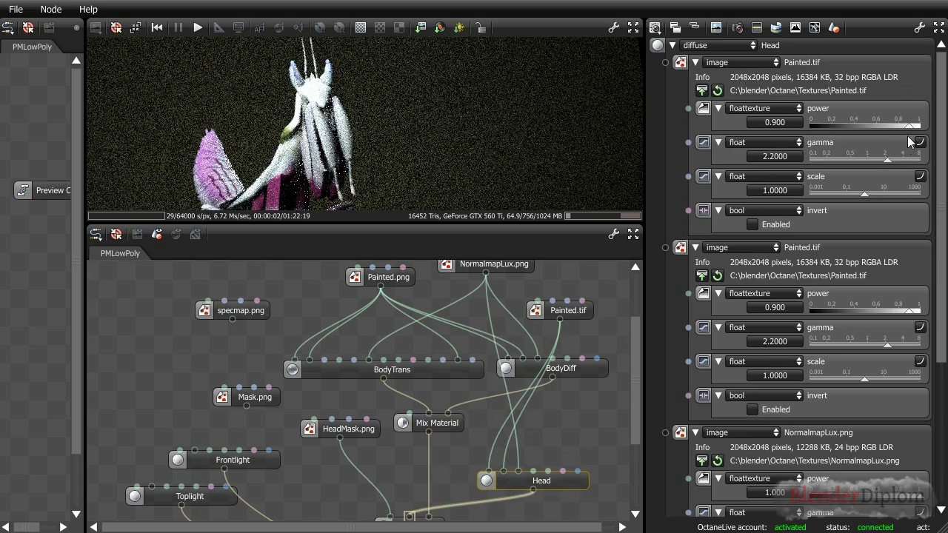
Set the Painted.tif texture power to 0.430 and move the Head node up-left
drag(910, 127, 863, 128)
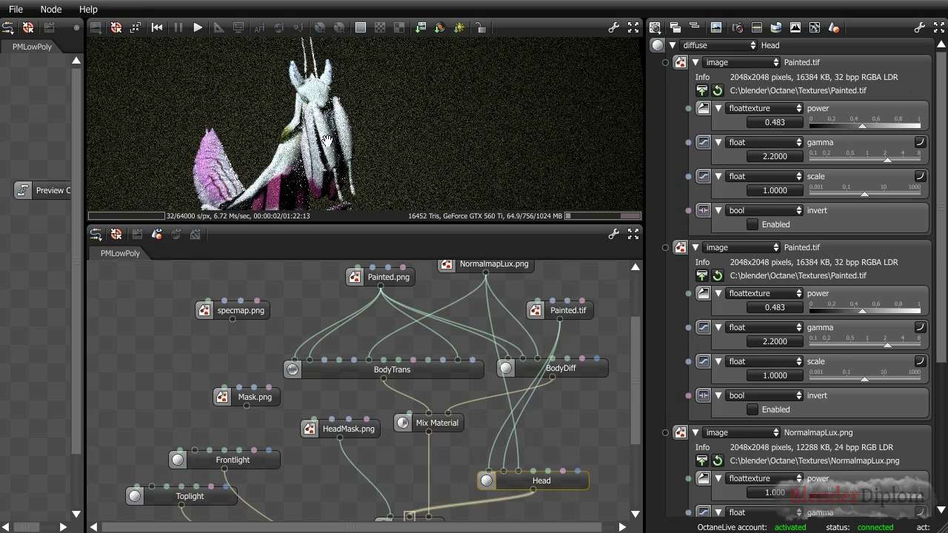
drag(865, 126, 838, 132)
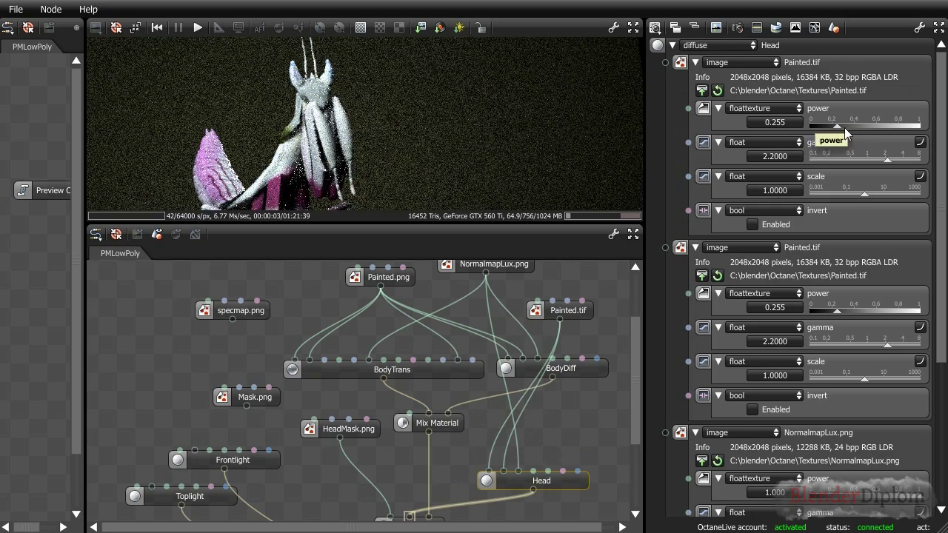
drag(844, 127, 858, 127)
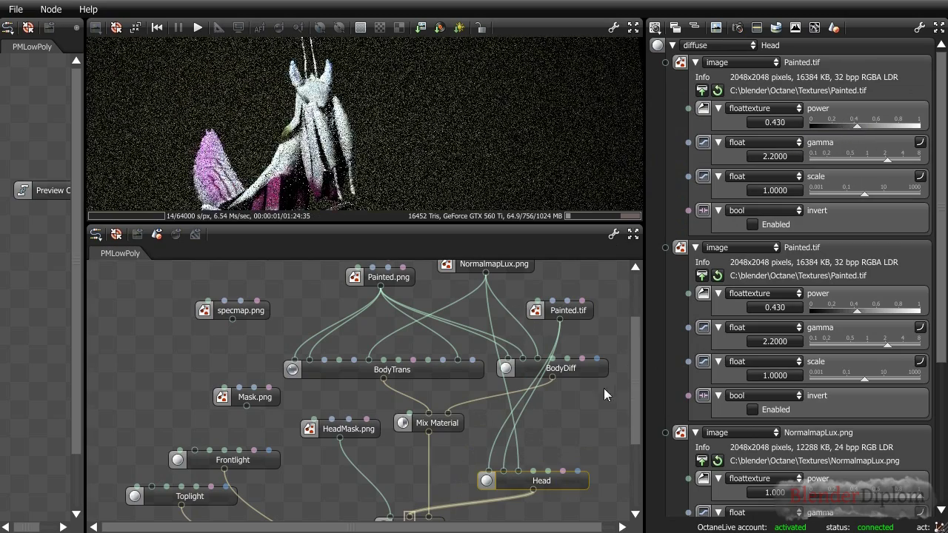
shift+scroll(602, 400, down, 2)
shift+scroll(601, 403, down, 4)
drag(555, 357, 549, 334)
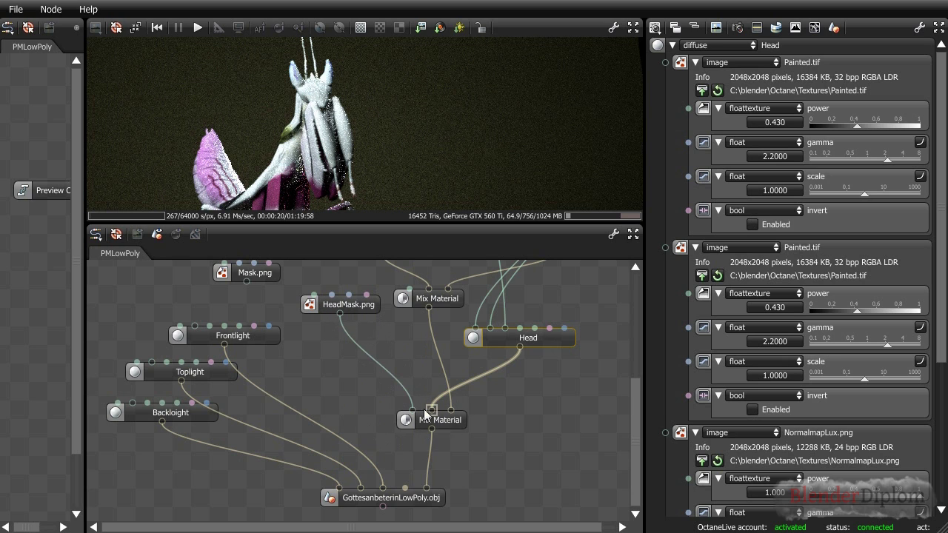
Add a new Mix Material node below the middle mix and rearrange them
drag(440, 420, 435, 380)
right_click(392, 414)
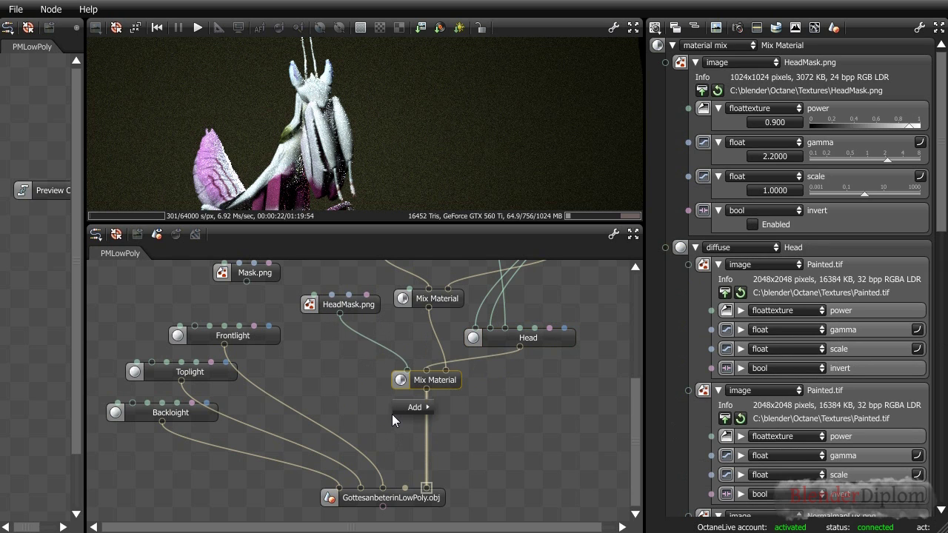
mouse_move(394, 411)
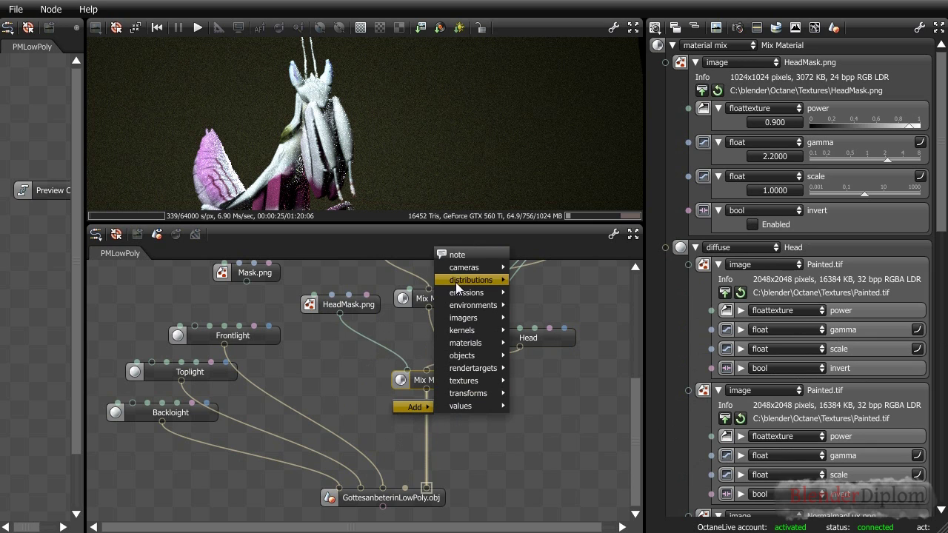
mouse_move(472, 344)
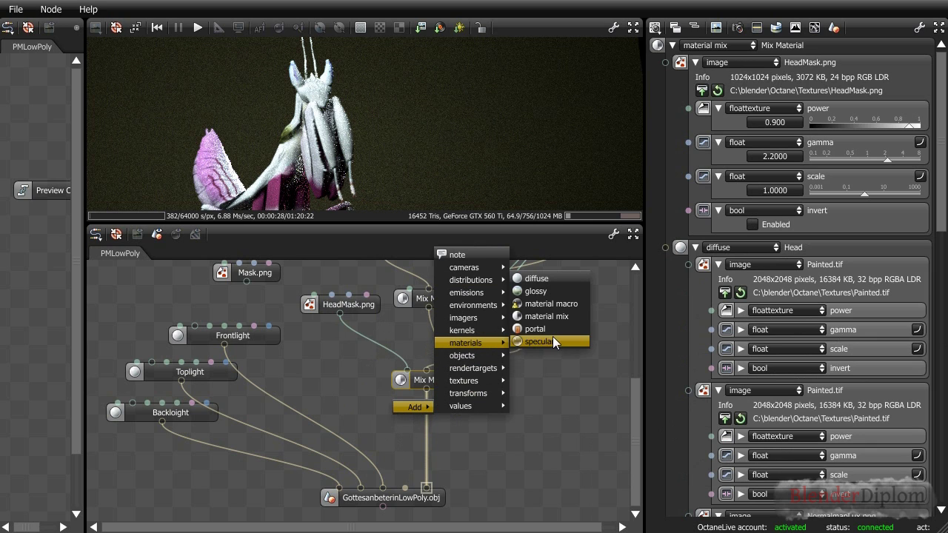
click(558, 317)
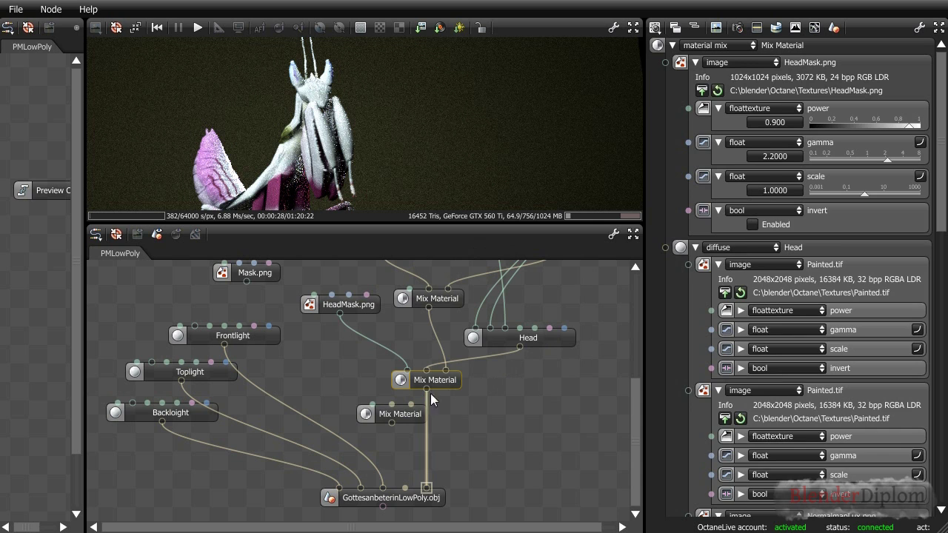
drag(412, 417, 488, 434)
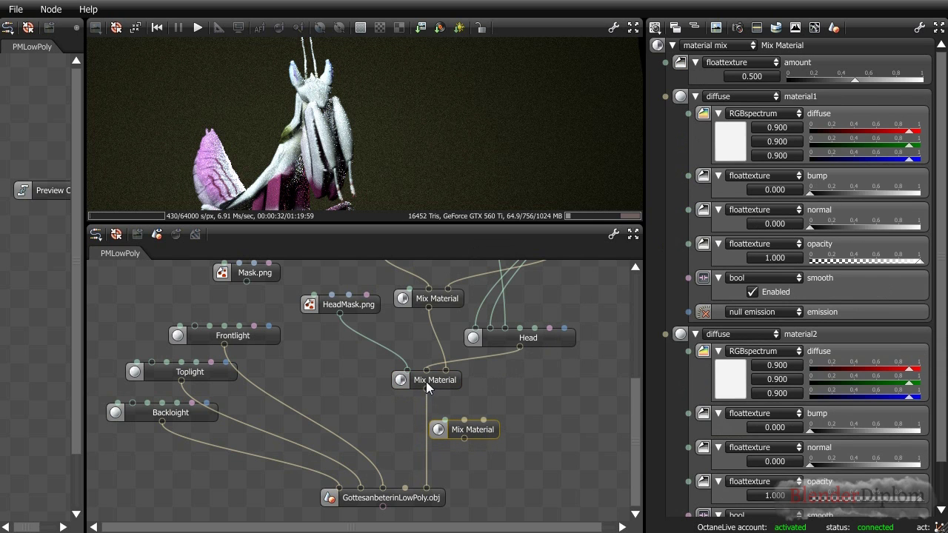
drag(426, 384, 416, 434)
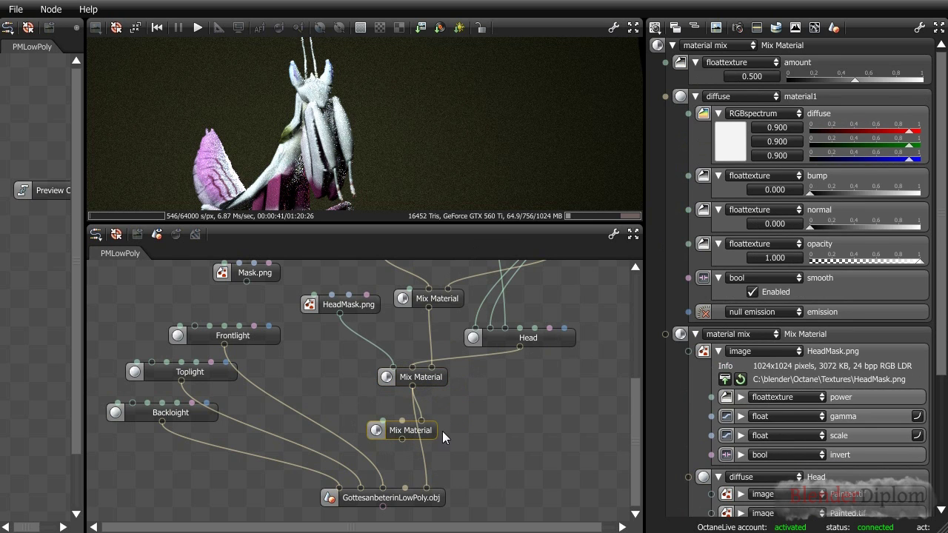
Wire specmap.png into the new Mix Material's amount input
scroll(443, 432, up, 2)
scroll(443, 431, down, 1)
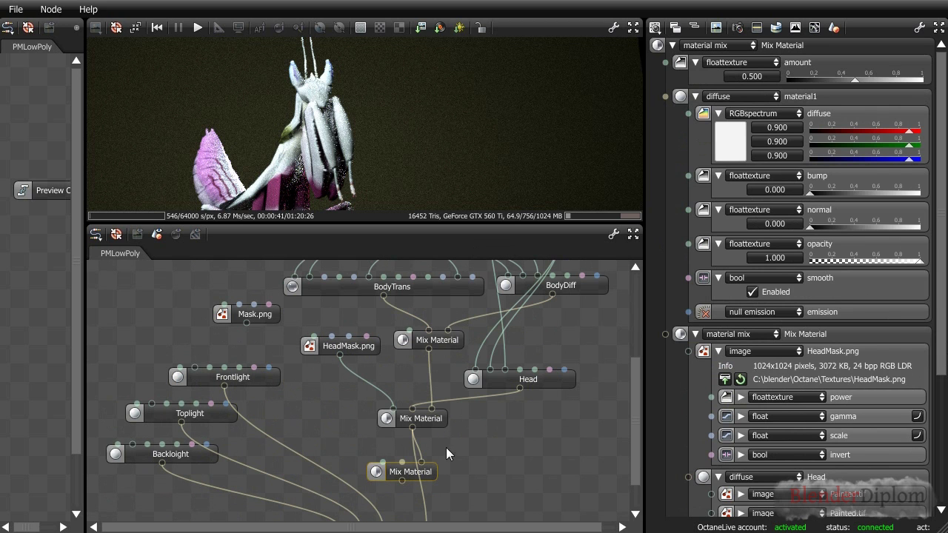
scroll(464, 464, up, 3)
scroll(464, 464, down, 1)
click(248, 356)
drag(265, 356, 331, 492)
scroll(331, 491, down, 3)
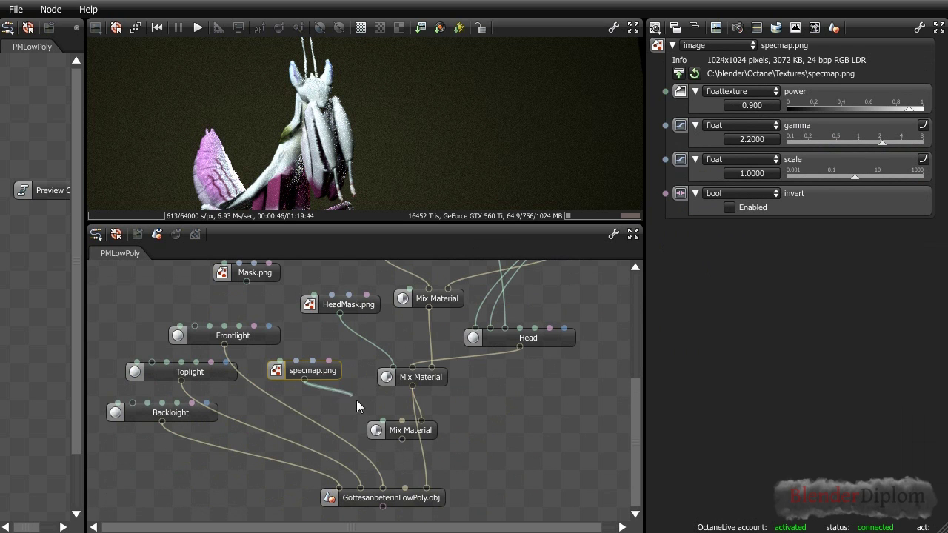
drag(370, 406, 416, 454)
Add a Glossy Material and connect it into the new Mix Material
right_click(444, 402)
mouse_move(480, 406)
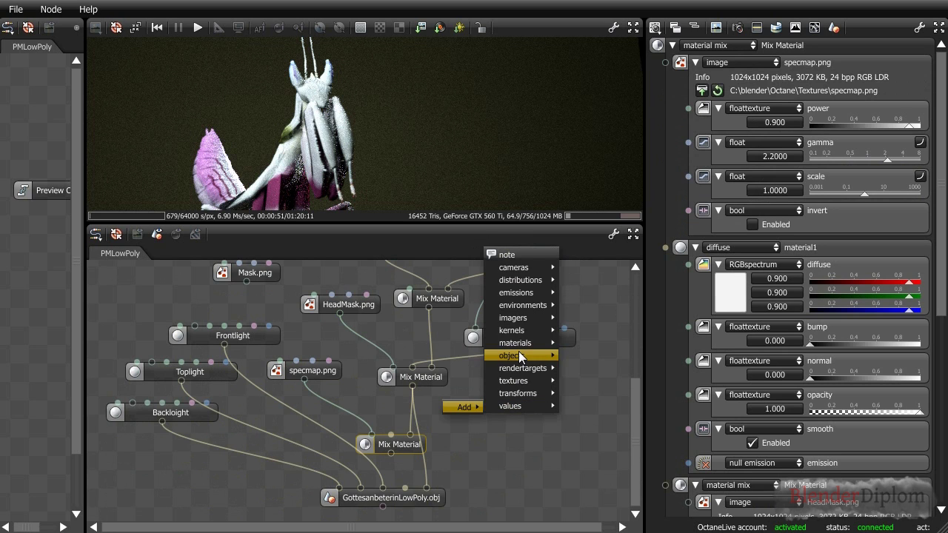
mouse_move(524, 341)
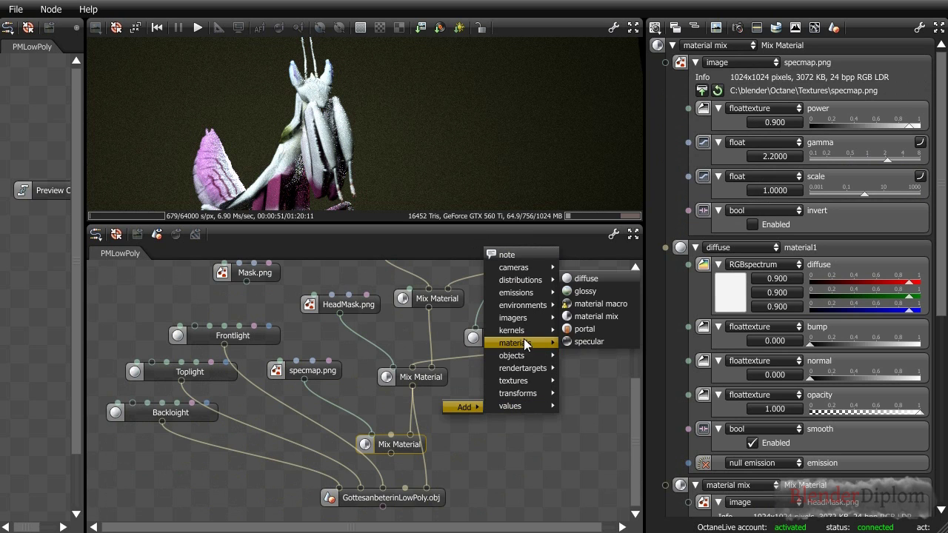
click(606, 289)
drag(506, 414, 374, 416)
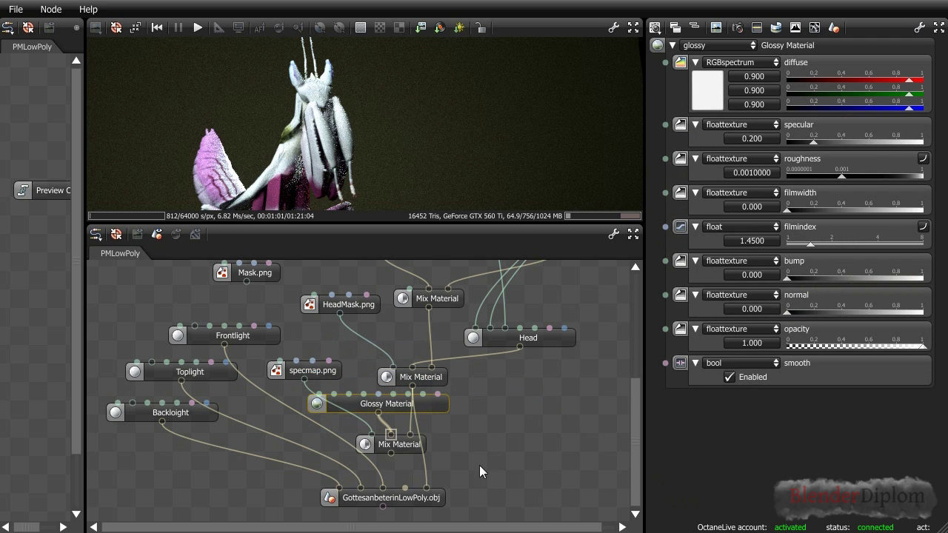
Move the mesh and new mix nodes down, then feed Painted.png into the glossy diffuse
drag(436, 499, 407, 532)
scroll(477, 484, down, 3)
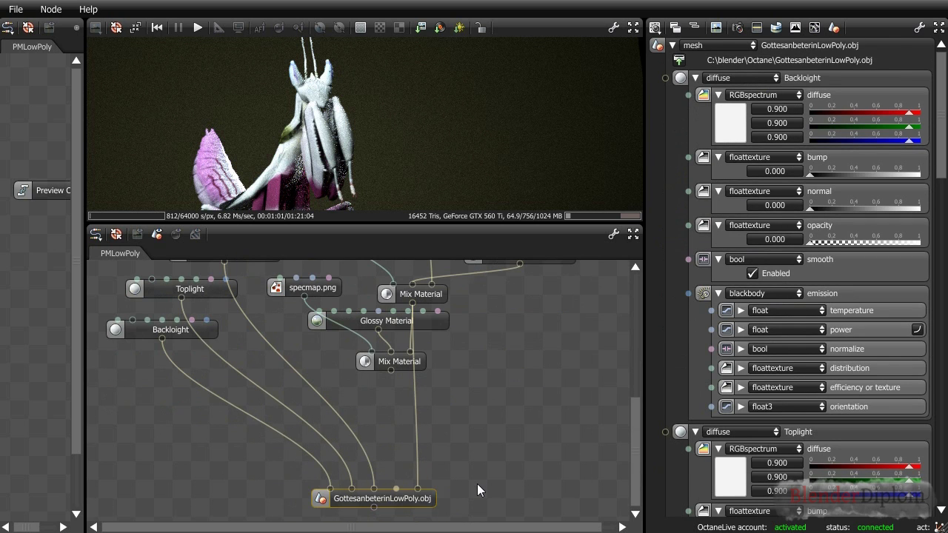
scroll(418, 449, up, 6)
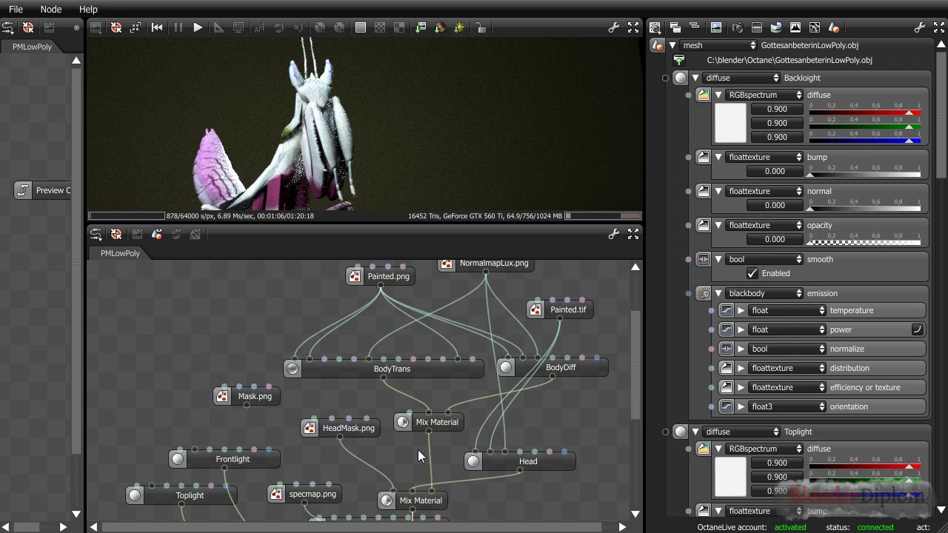
scroll(418, 450, down, 6)
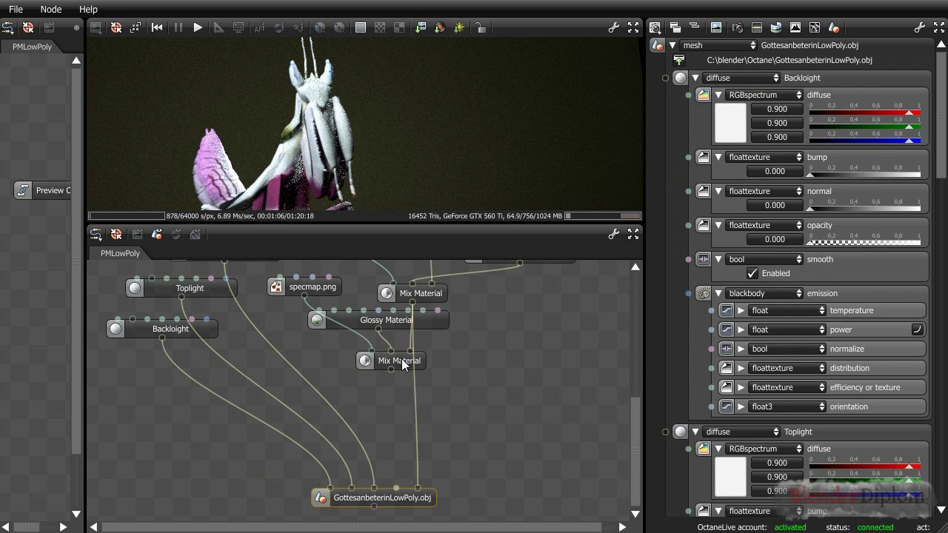
drag(404, 365, 400, 417)
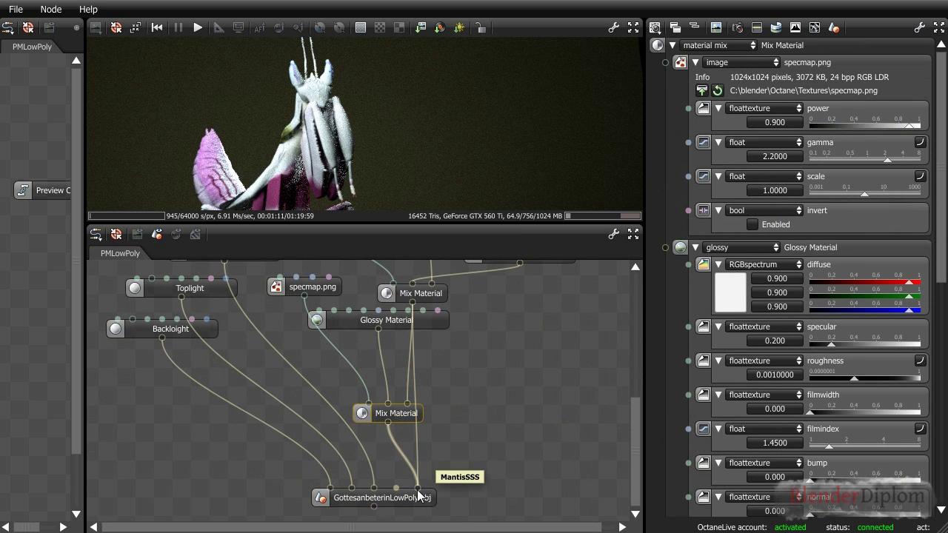
scroll(440, 444, up, 3)
scroll(440, 443, down, 2)
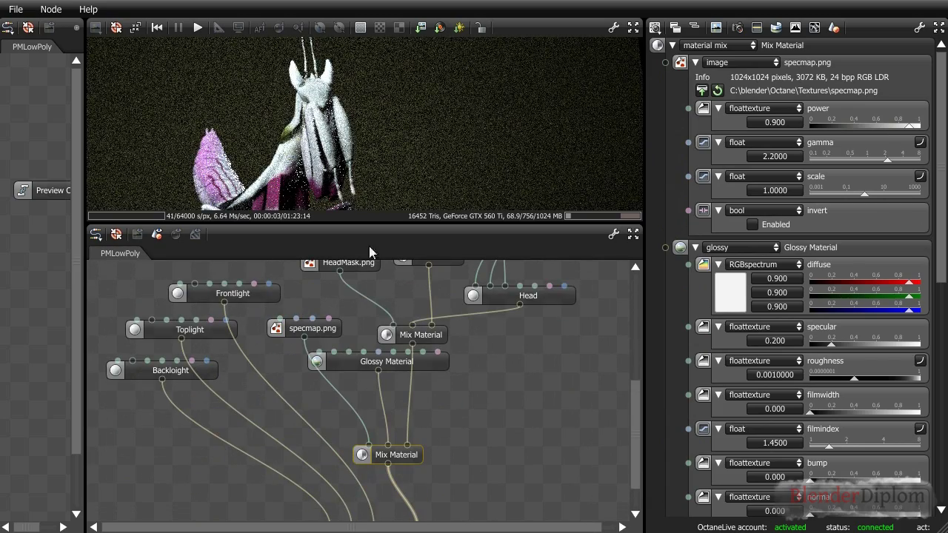
scroll(414, 406, up, 2)
scroll(415, 411, up, 2)
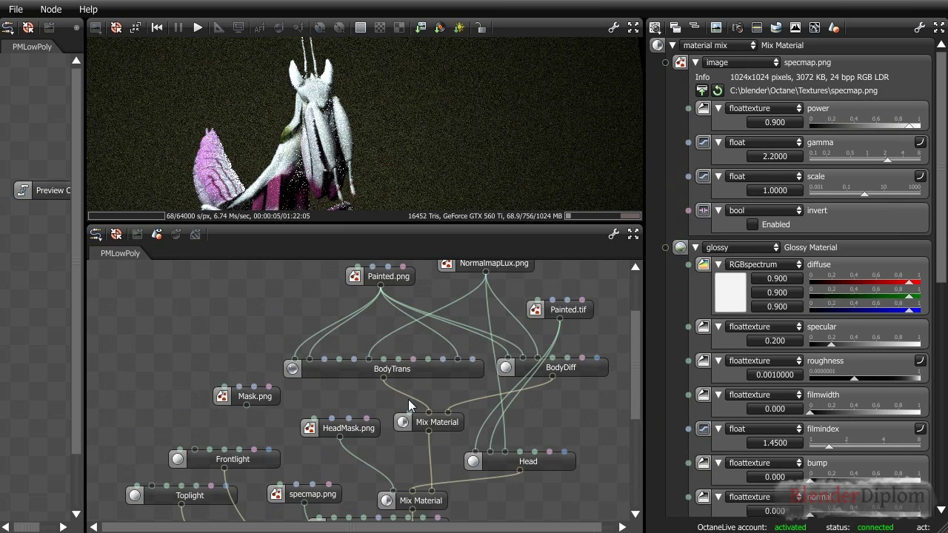
scroll(411, 406, down, 1)
scroll(410, 400, up, 1)
mouse_move(382, 290)
mouse_down()
mouse_move(333, 504)
mouse_move(320, 518)
mouse_up()
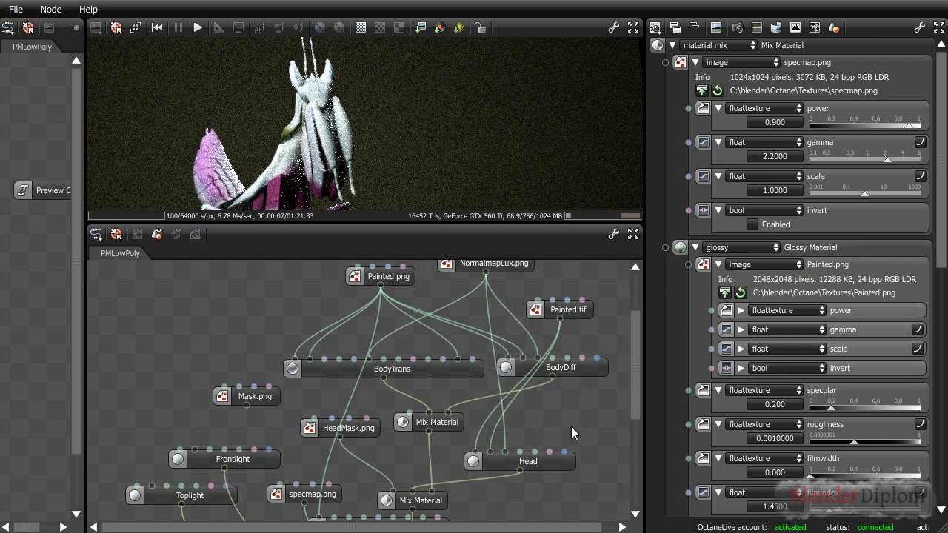
Switch the glossy roughness slider to linear scale and settle roughness at 0.5771812
scroll(507, 465, down, 3)
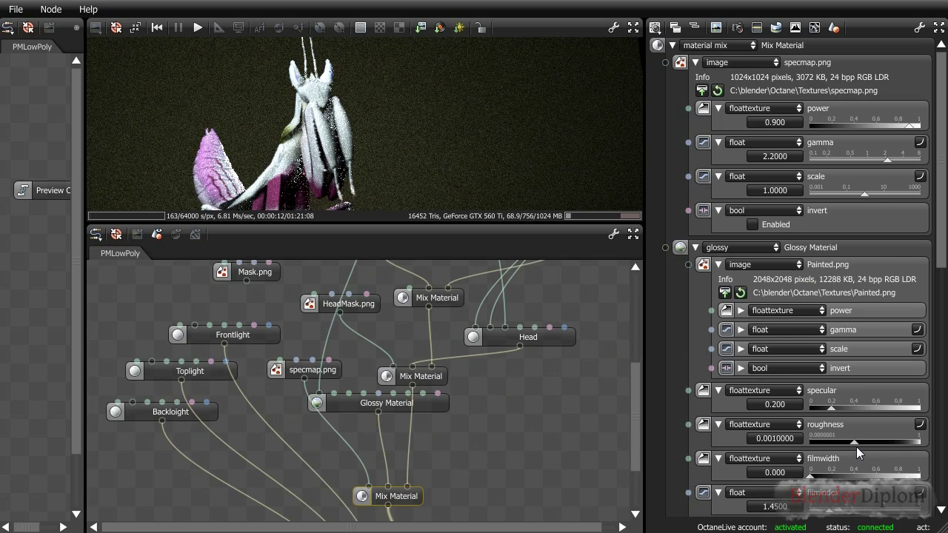
drag(857, 445, 832, 446)
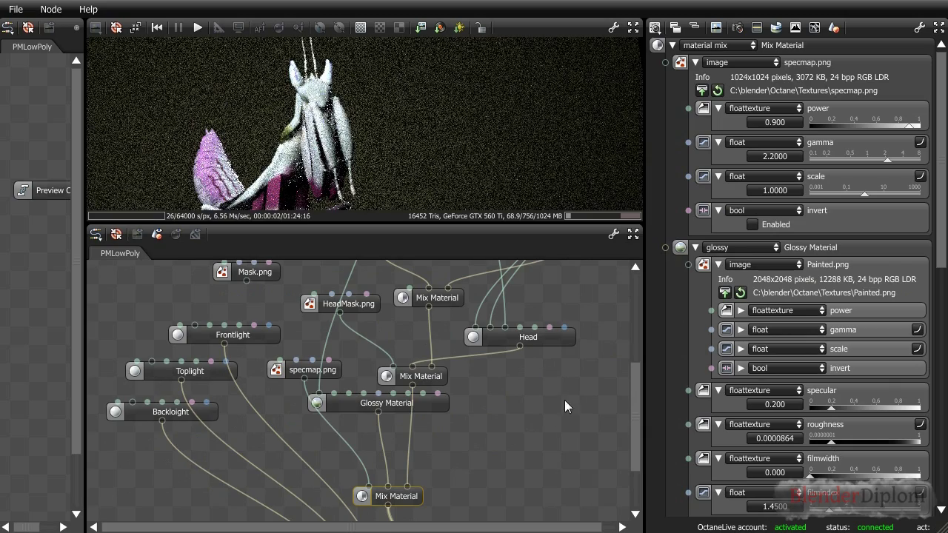
drag(826, 441, 822, 441)
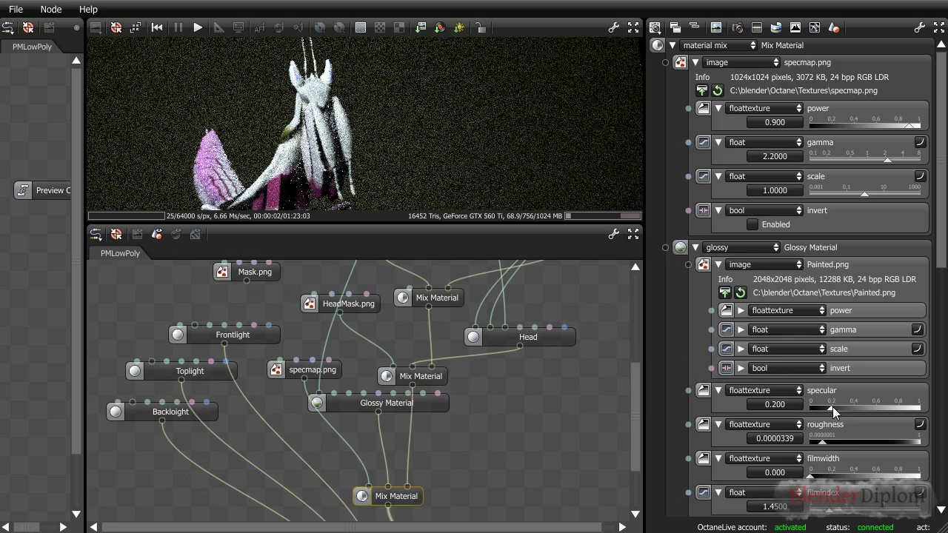
drag(892, 443, 916, 442)
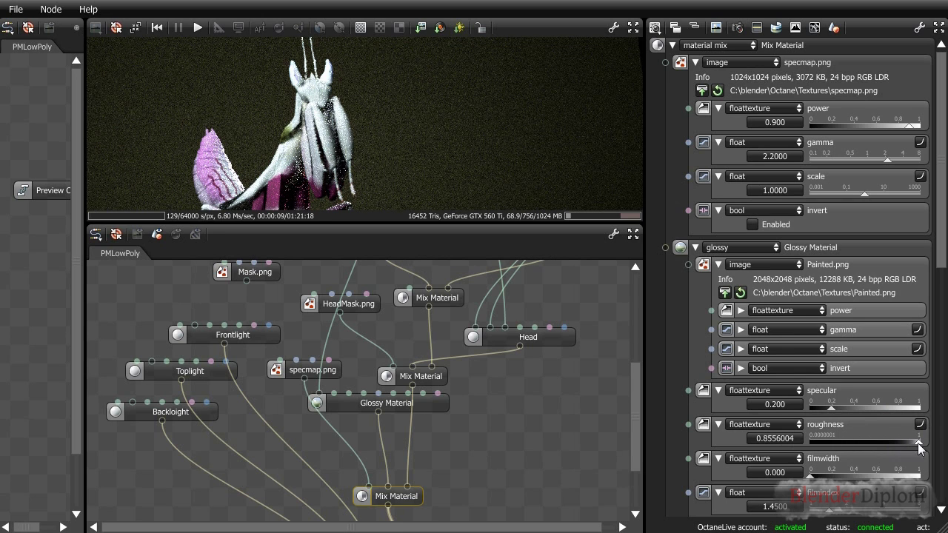
click(918, 443)
click(922, 445)
click(920, 424)
drag(921, 443, 831, 452)
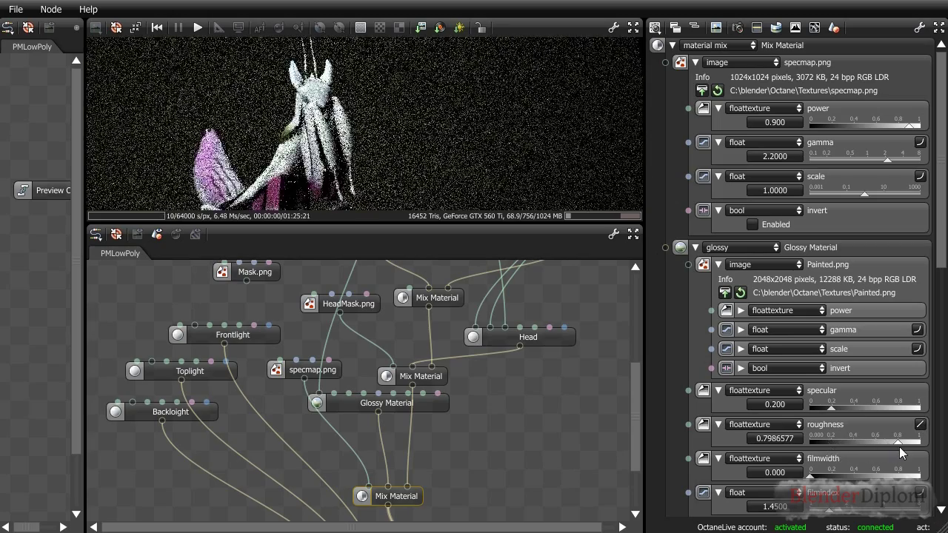
mouse_move(900, 446)
mouse_down()
mouse_move(868, 450)
mouse_move(877, 450)
mouse_up()
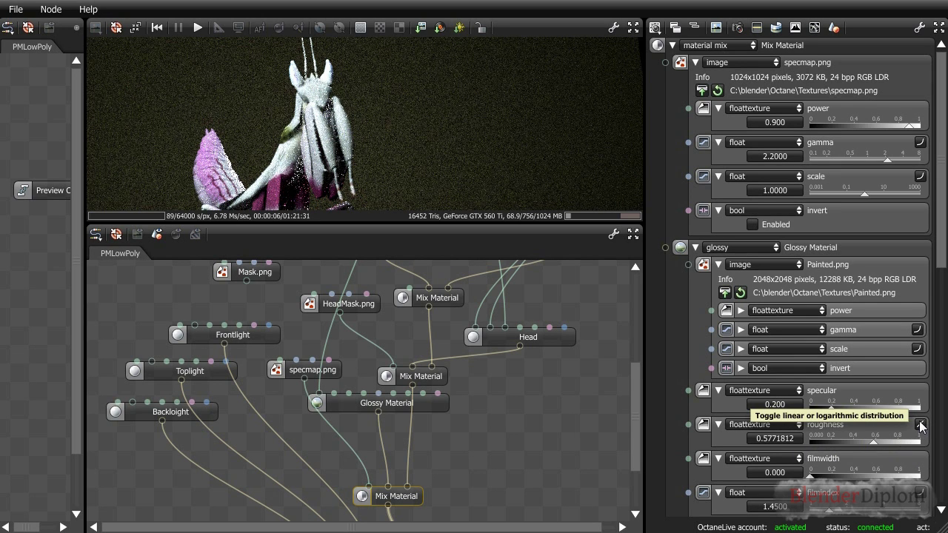
click(920, 423)
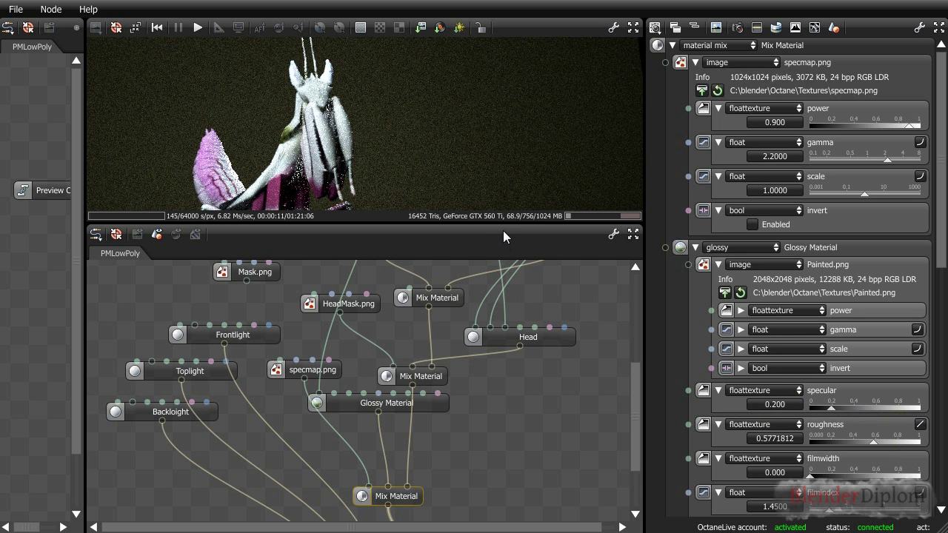
drag(434, 401, 441, 413)
click(774, 45)
text(Eyes)
key(Return)
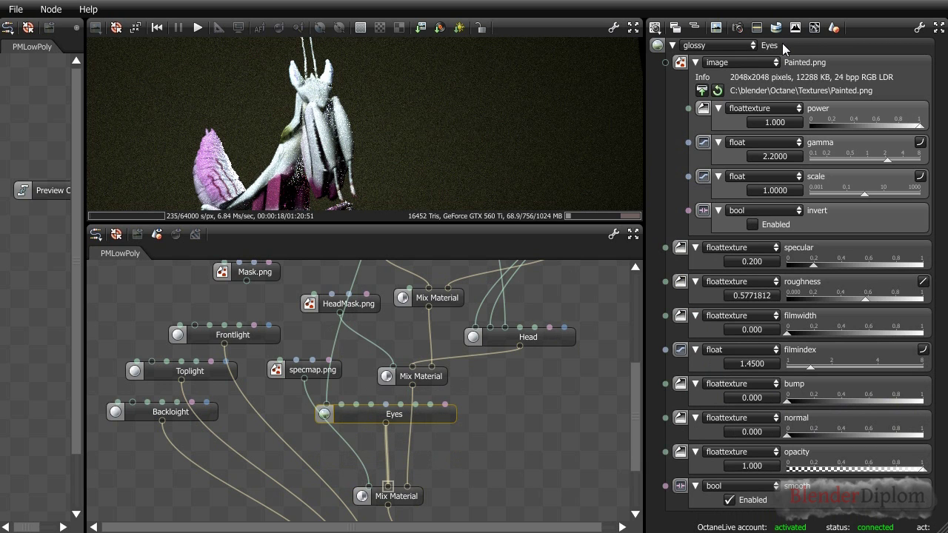
drag(432, 226, 433, 316)
drag(436, 276, 427, 158)
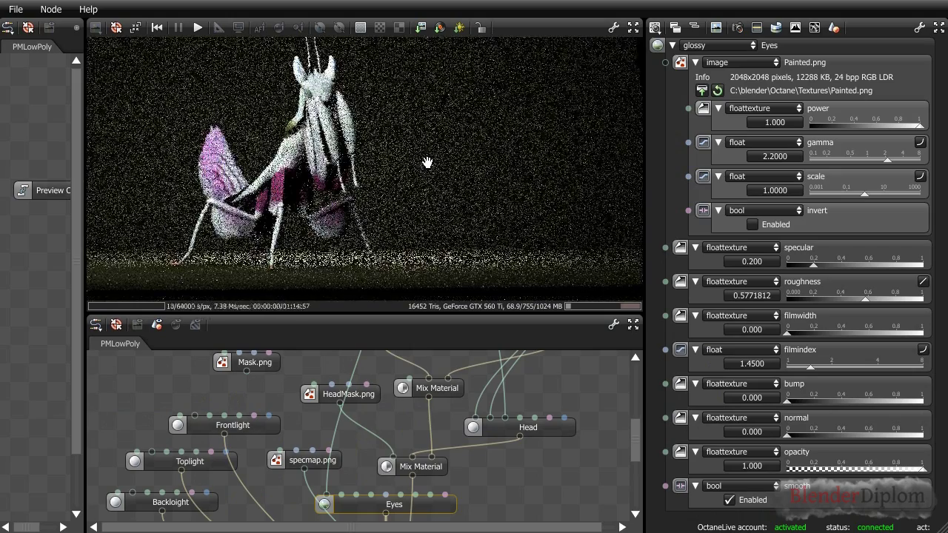
click(541, 351)
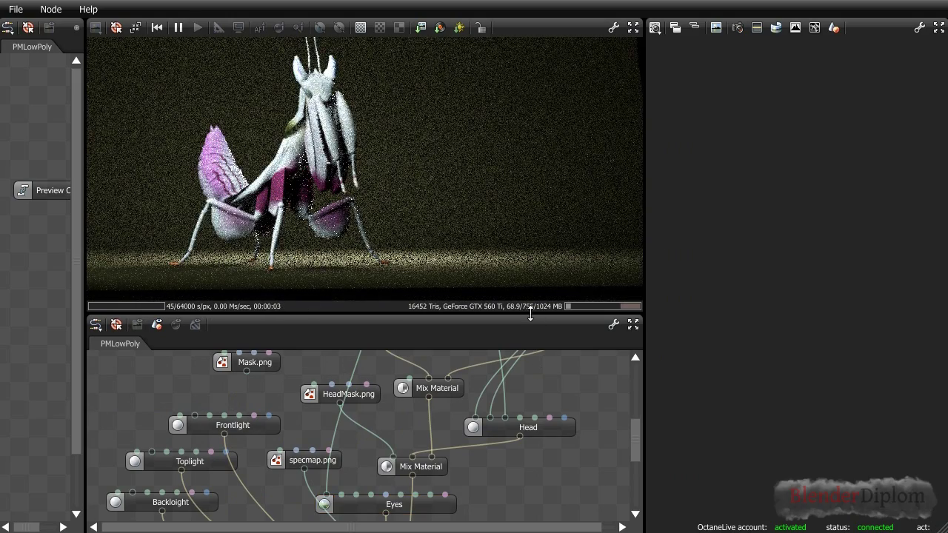
drag(530, 314, 532, 267)
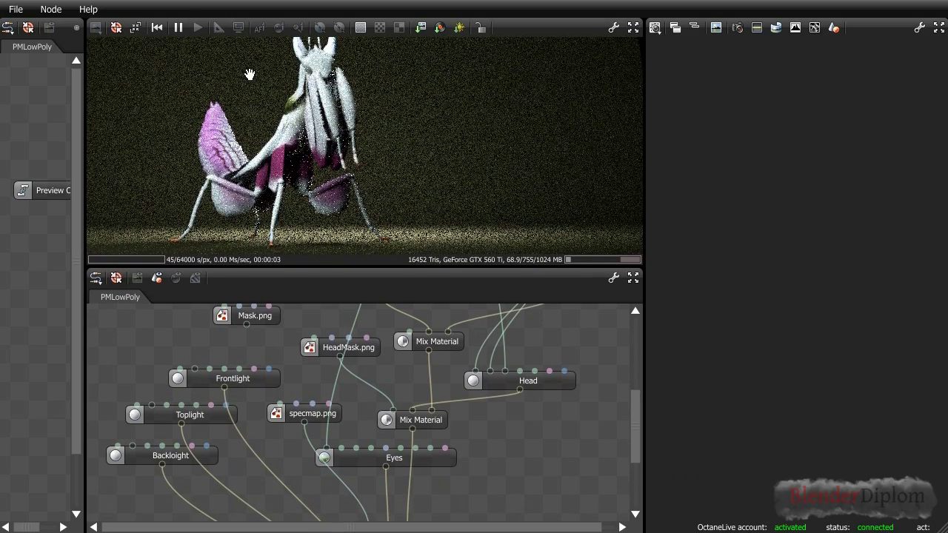
scroll(545, 451, up, 5)
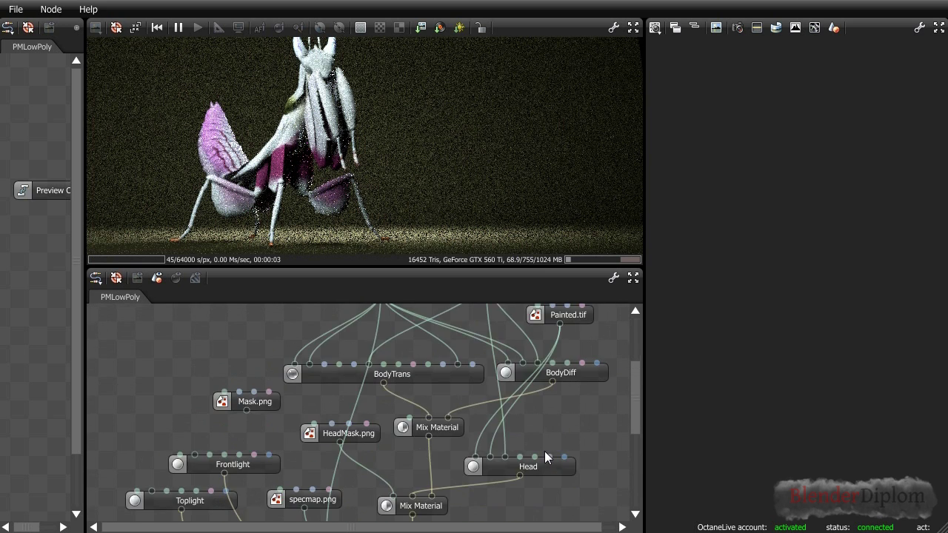
Move Mask.png up, wire it into BodyTrans's opacity, and restart the render
click(437, 463)
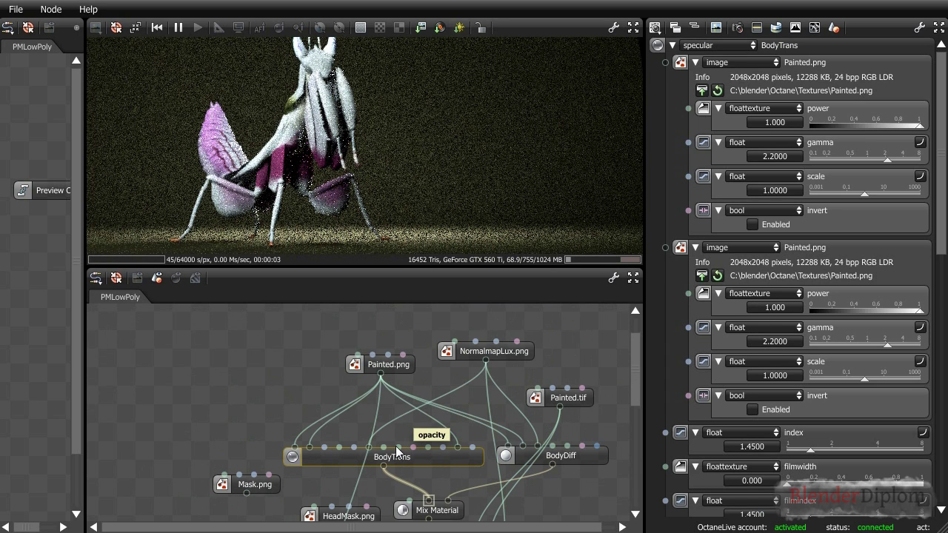
drag(275, 489, 277, 352)
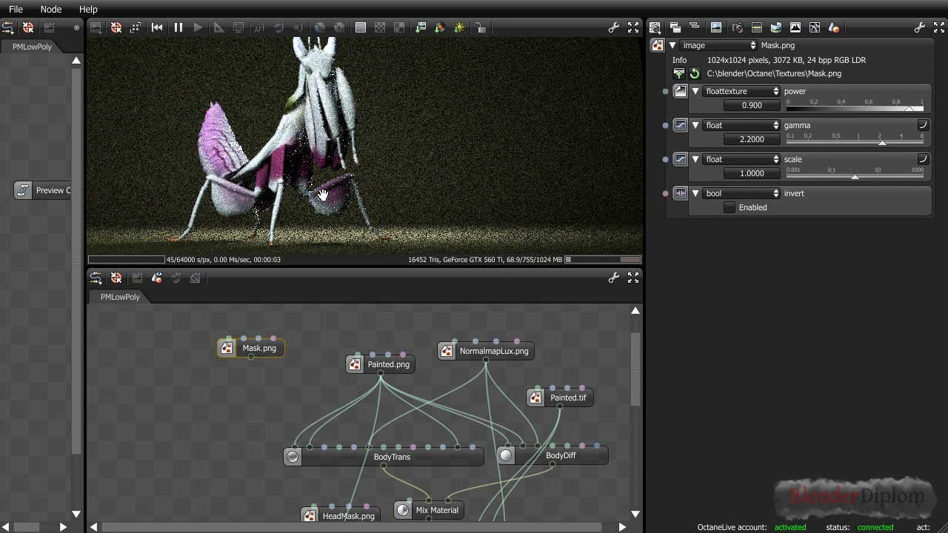
drag(251, 357, 402, 454)
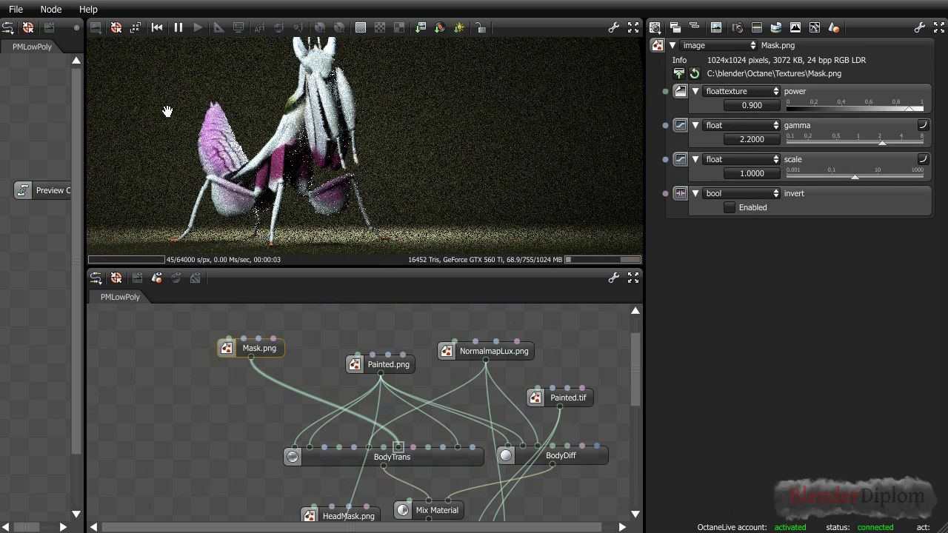
click(198, 28)
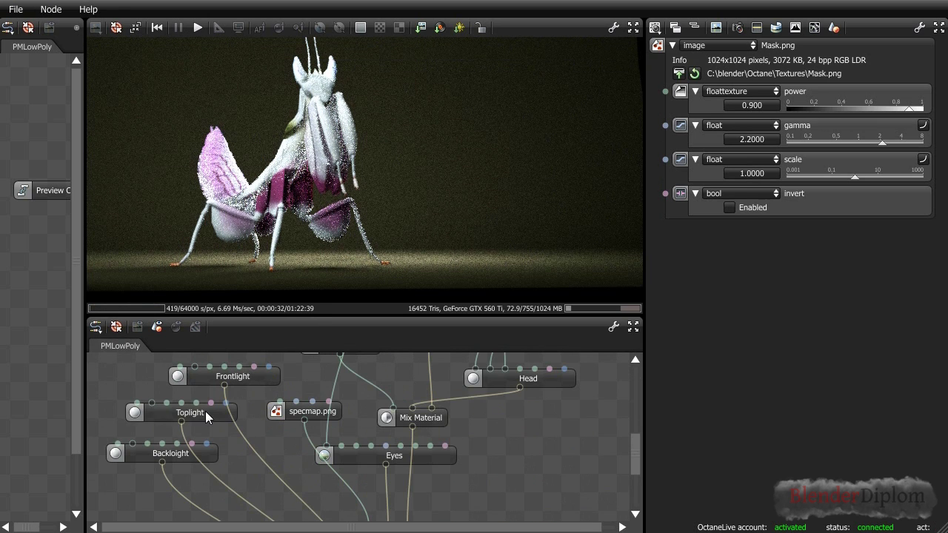
Set the Toplight emission power to 20
click(205, 411)
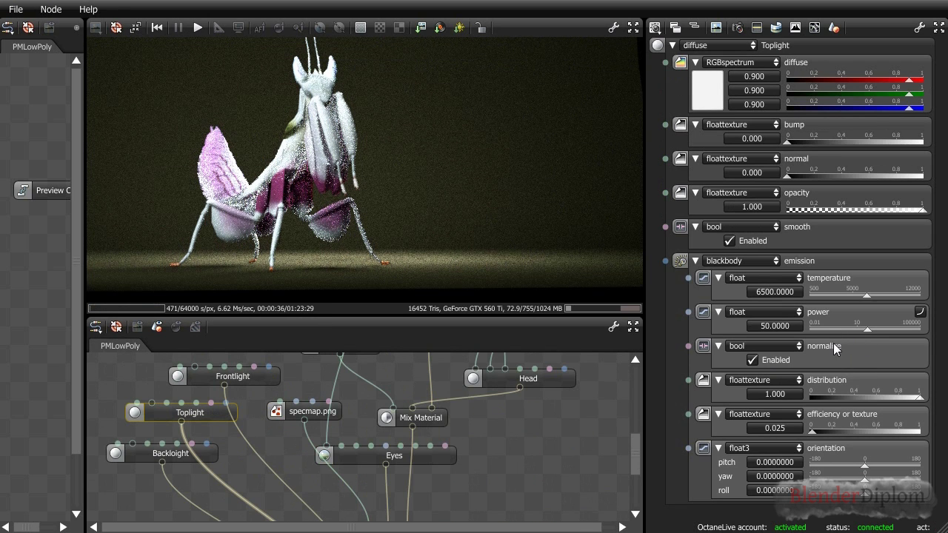
double_click(773, 327)
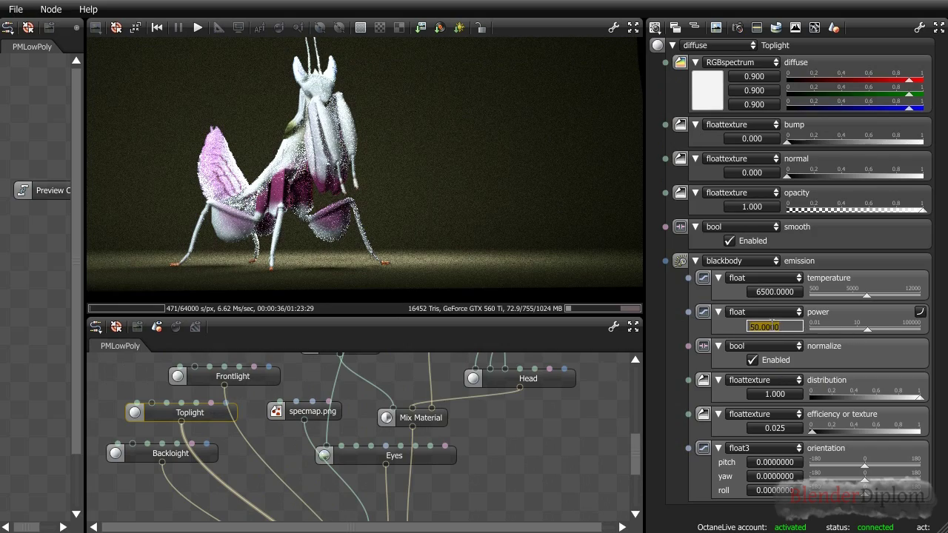
text(20)
key(Return)
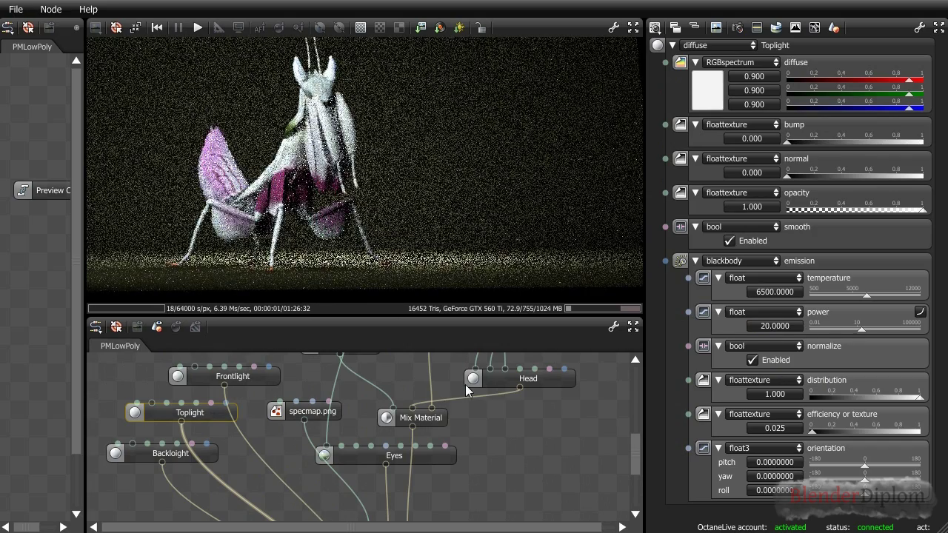
Set the Frontlight emission power to 350, down from 540
click(213, 380)
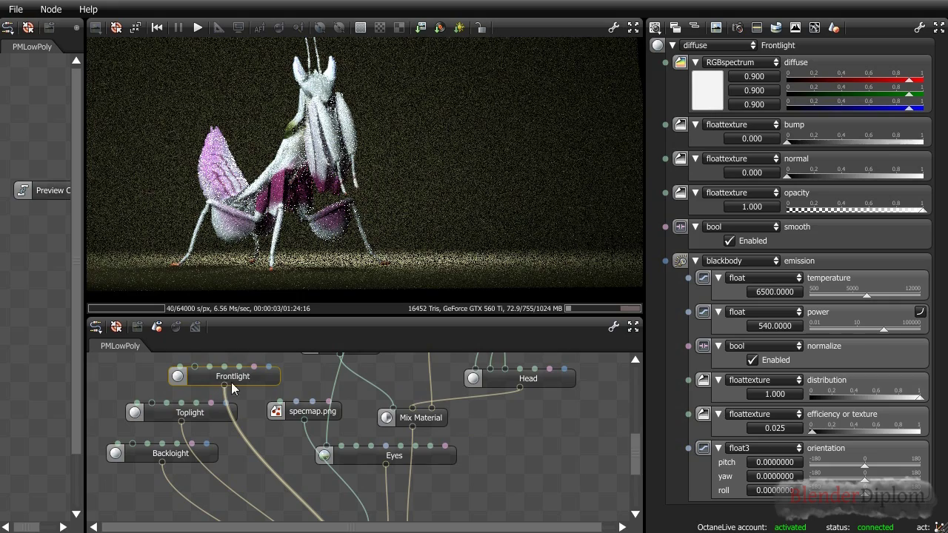
double_click(775, 327)
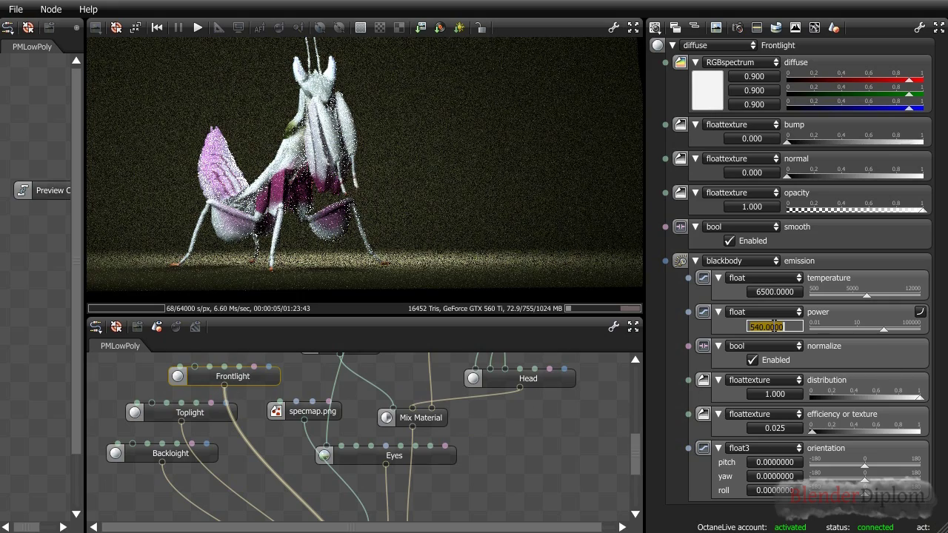
text(300)
key(Return)
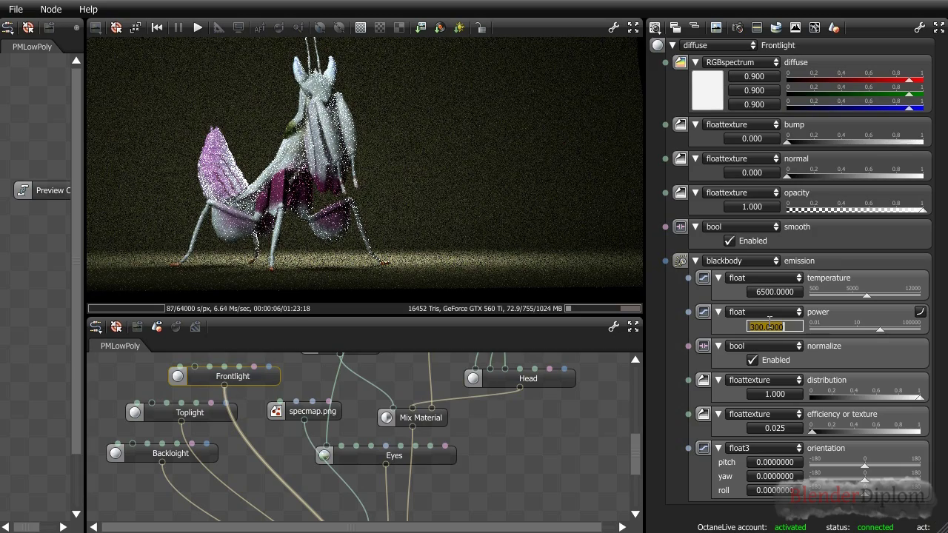
text(350)
key(Return)
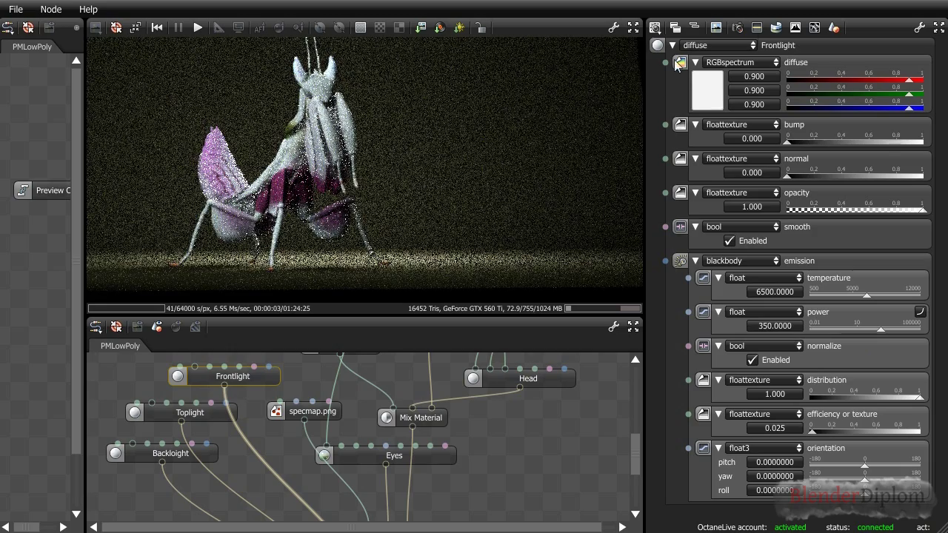
In the camera imager settings, raise vignetting from 0.3000 to 0.7826
click(738, 28)
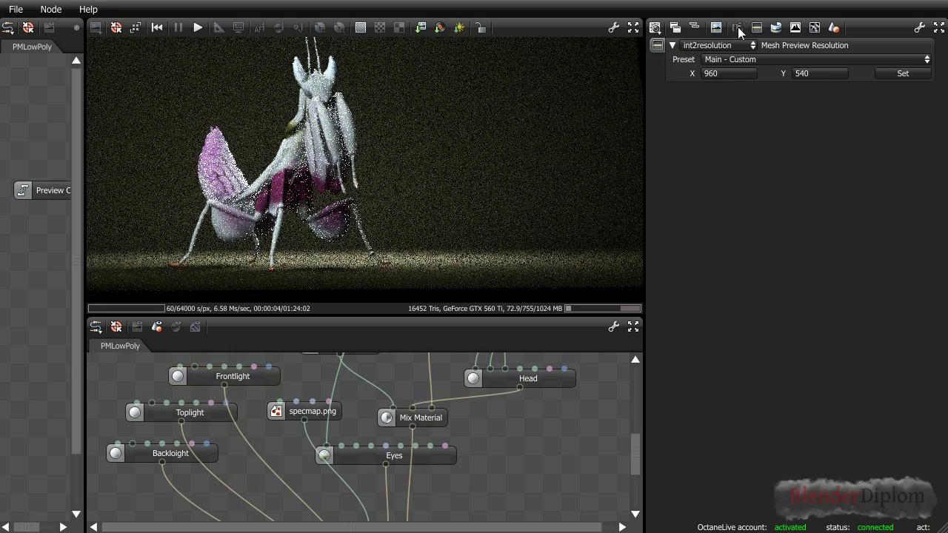
click(757, 28)
mouse_move(849, 80)
mouse_down()
mouse_move(819, 83)
mouse_move(876, 76)
mouse_move(834, 82)
mouse_move(847, 82)
mouse_up()
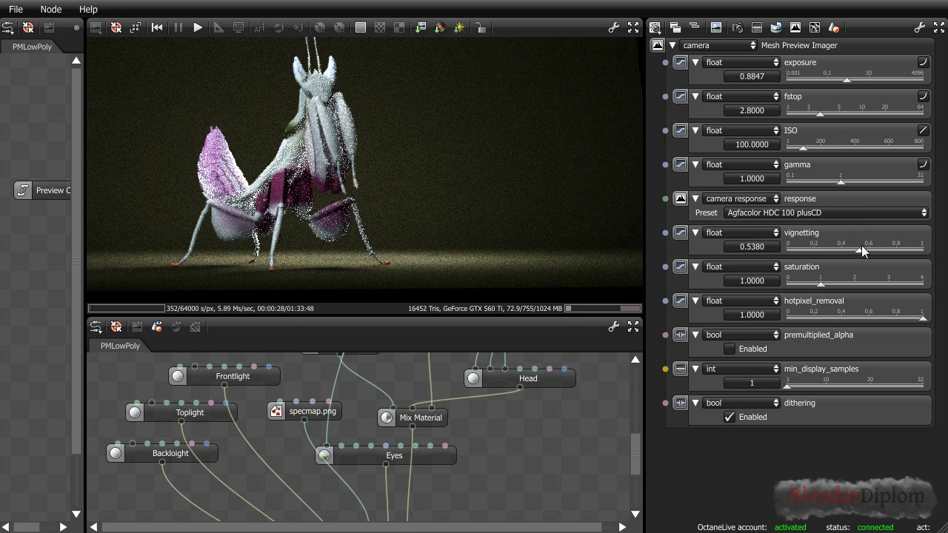
drag(863, 252, 892, 253)
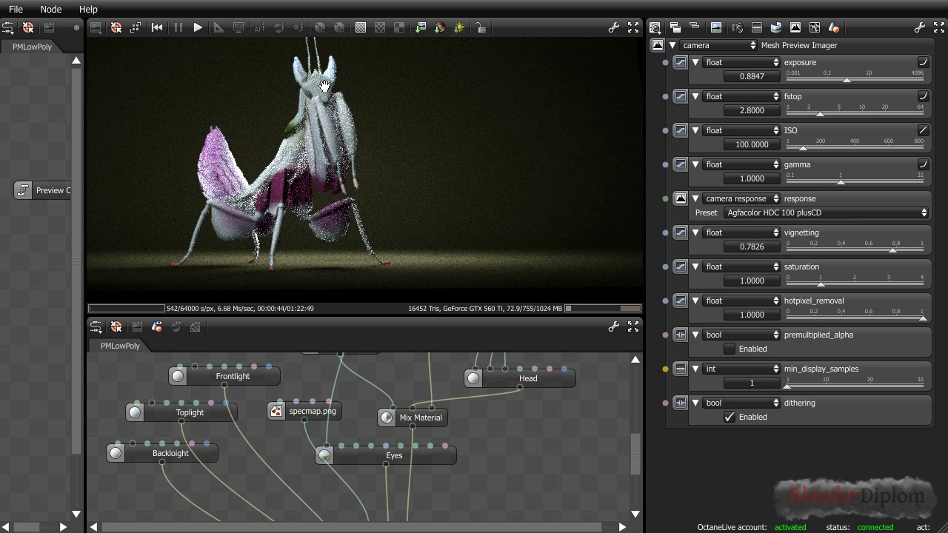
Raise the Head material's Painted.tif texture power from 0.430 to 0.839
scroll(460, 425, up, 2)
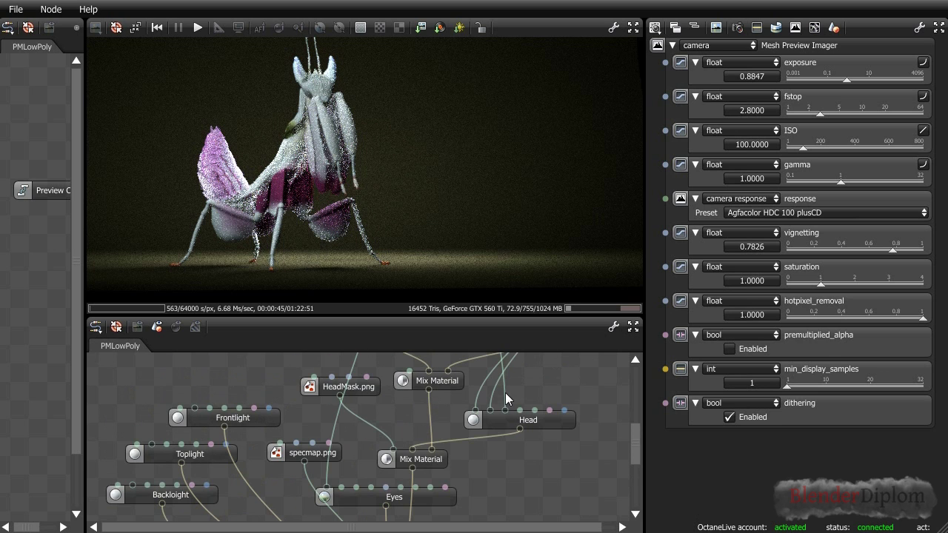
click(535, 418)
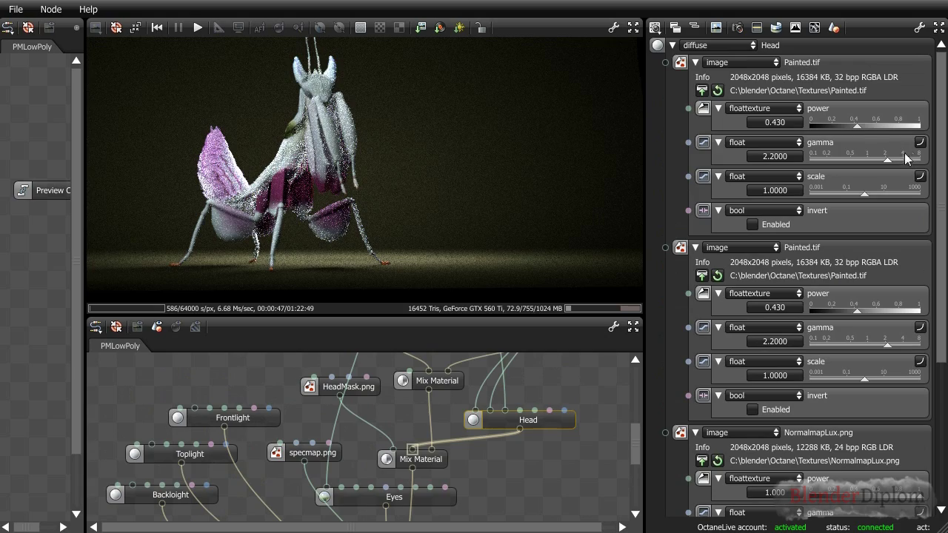
drag(857, 127, 903, 127)
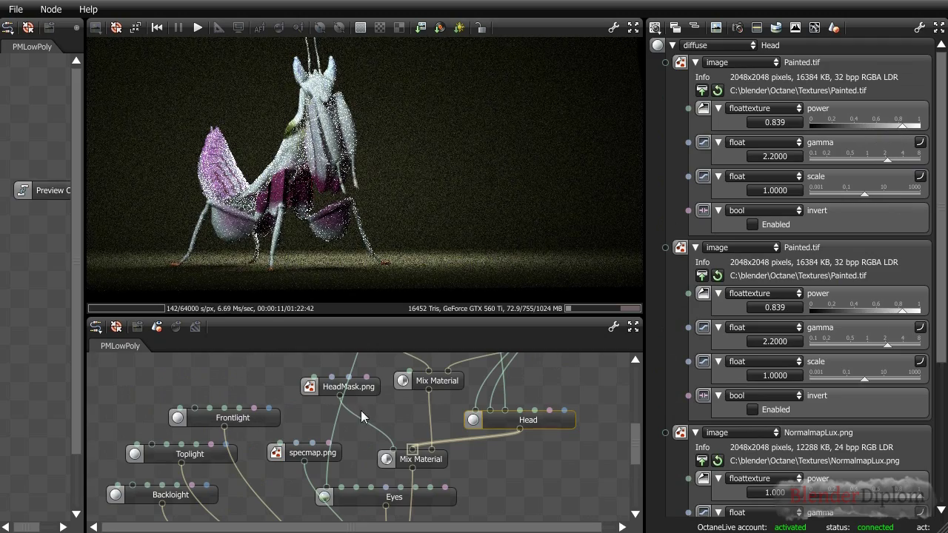
click(263, 421)
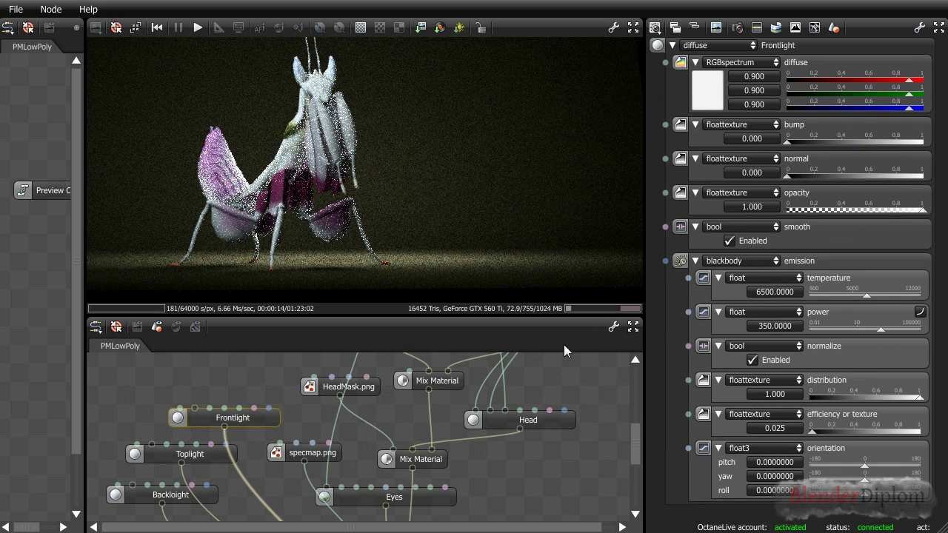
Set the Toplight blackbody temperature to about 2584 K and the Frontlight's to about 8913 K
scroll(243, 460, down, 2)
click(208, 418)
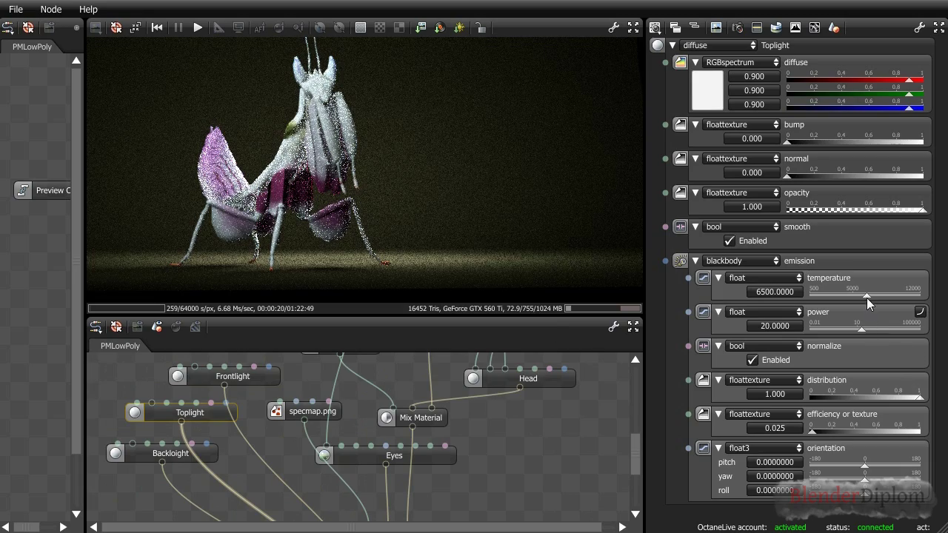
drag(867, 297, 909, 296)
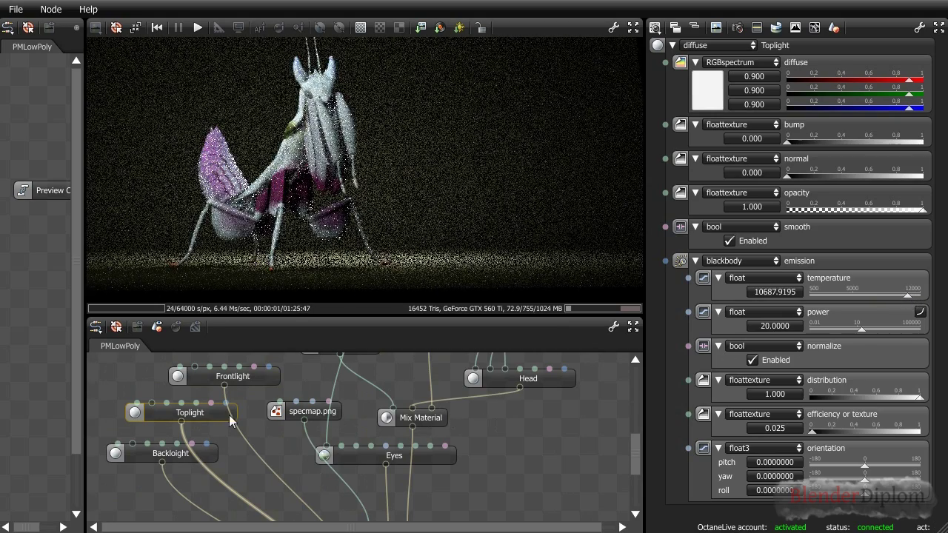
click(249, 381)
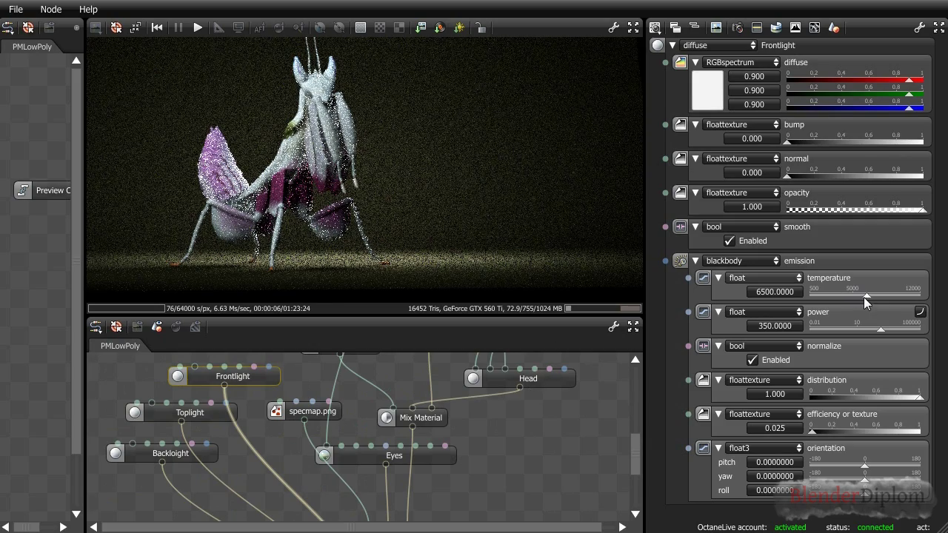
mouse_move(865, 297)
mouse_down()
mouse_move(826, 299)
mouse_move(890, 297)
mouse_move(883, 301)
mouse_up()
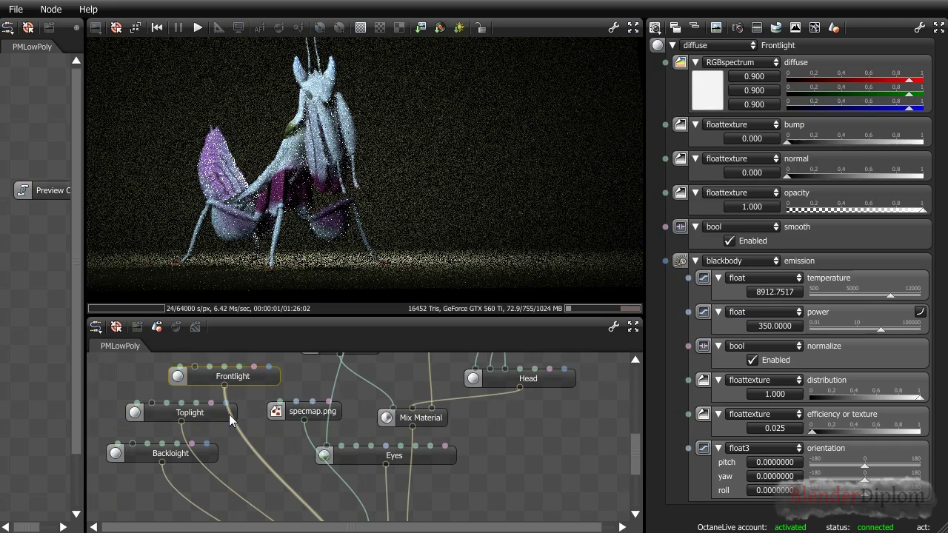
click(214, 417)
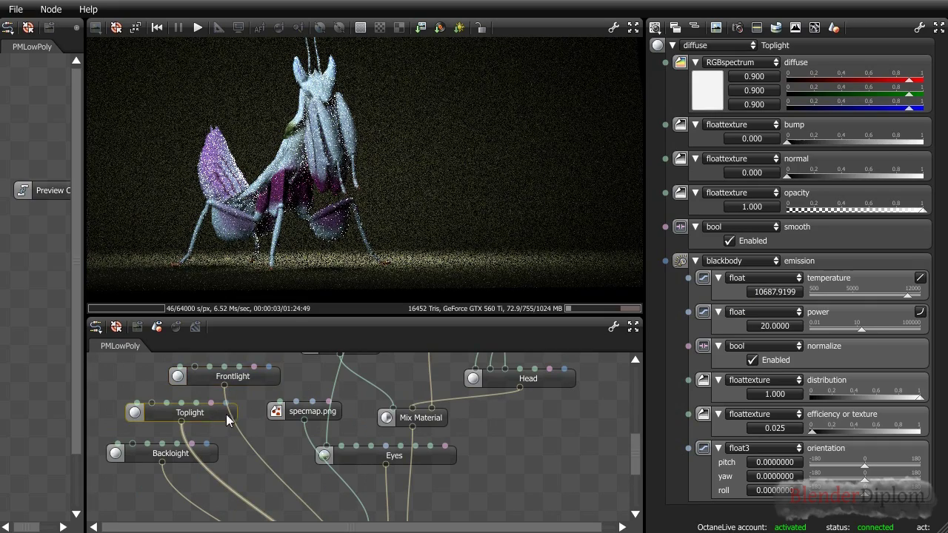
drag(914, 300, 831, 299)
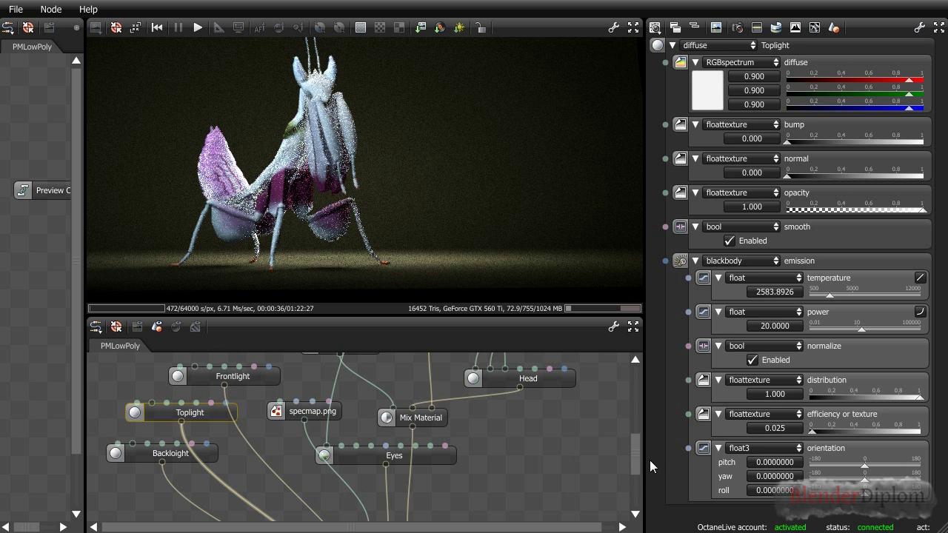
drag(637, 456, 630, 429)
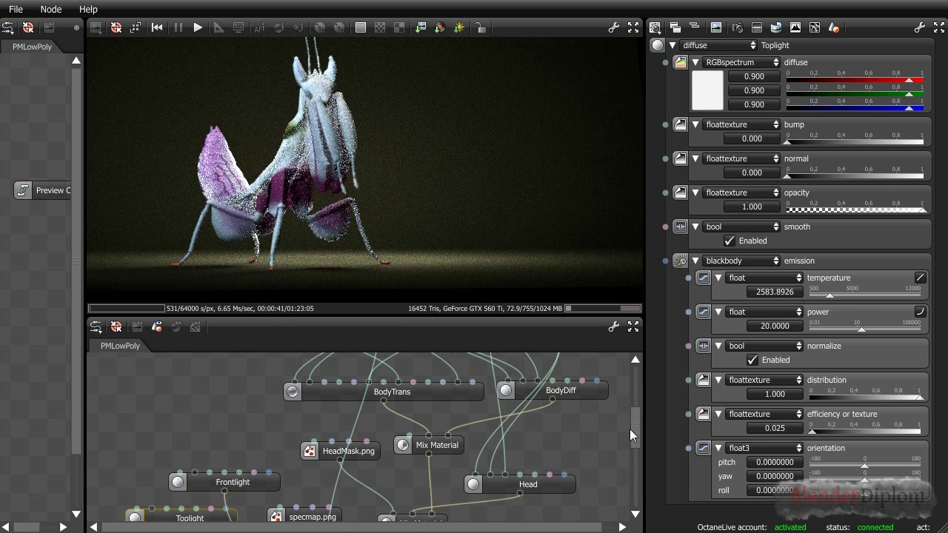
Nudge the Mix Material node down, raise the viewport/graph splitter, and drag the left panel wider
click(464, 397)
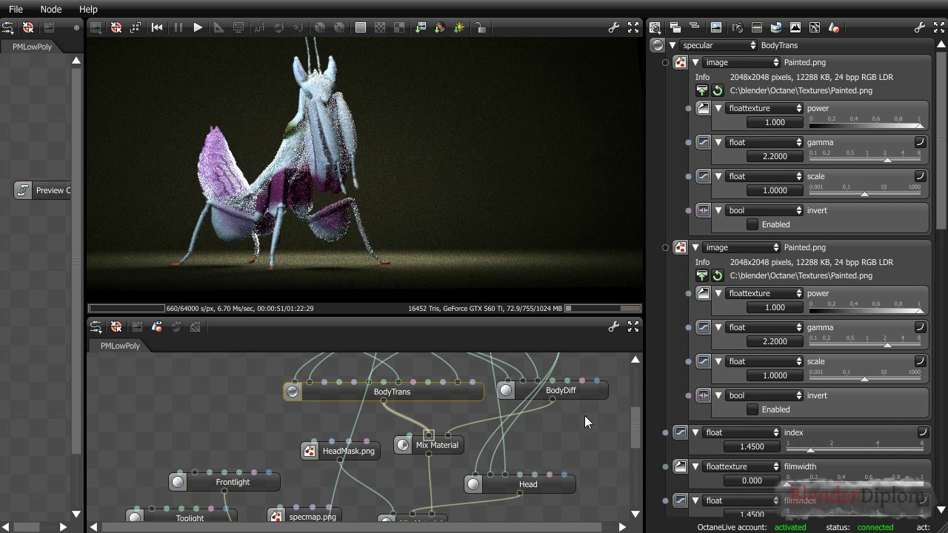
drag(450, 454, 449, 478)
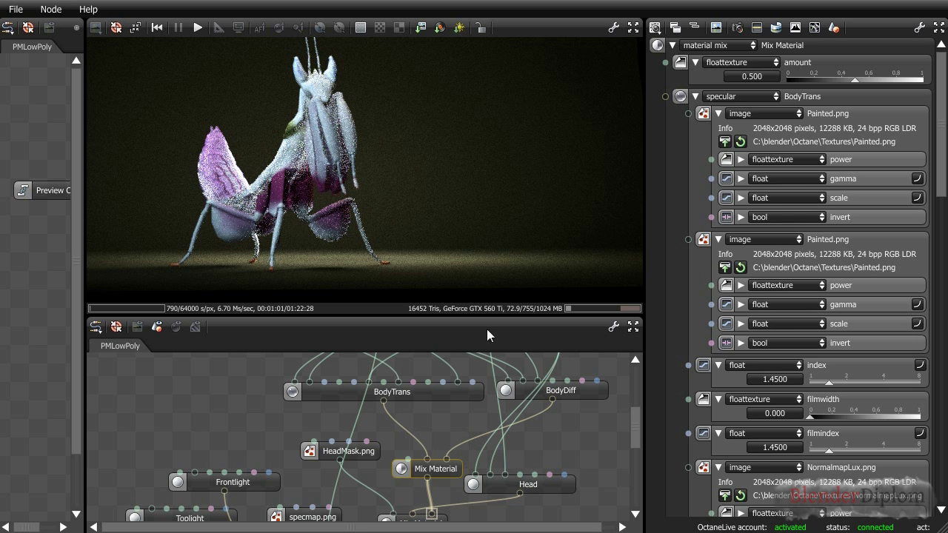
mouse_move(636, 427)
mouse_down()
mouse_move(643, 488)
mouse_move(638, 444)
mouse_up()
drag(563, 319, 563, 194)
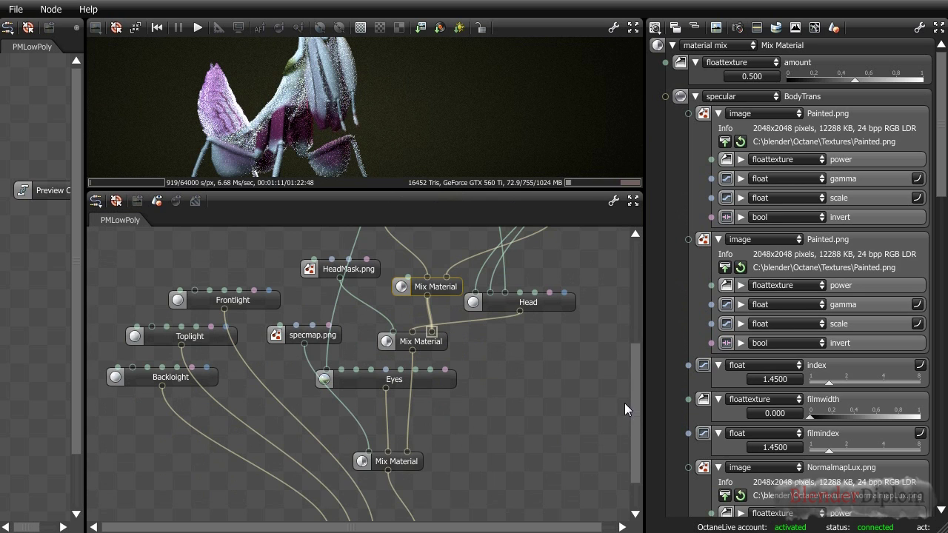
drag(637, 400, 646, 309)
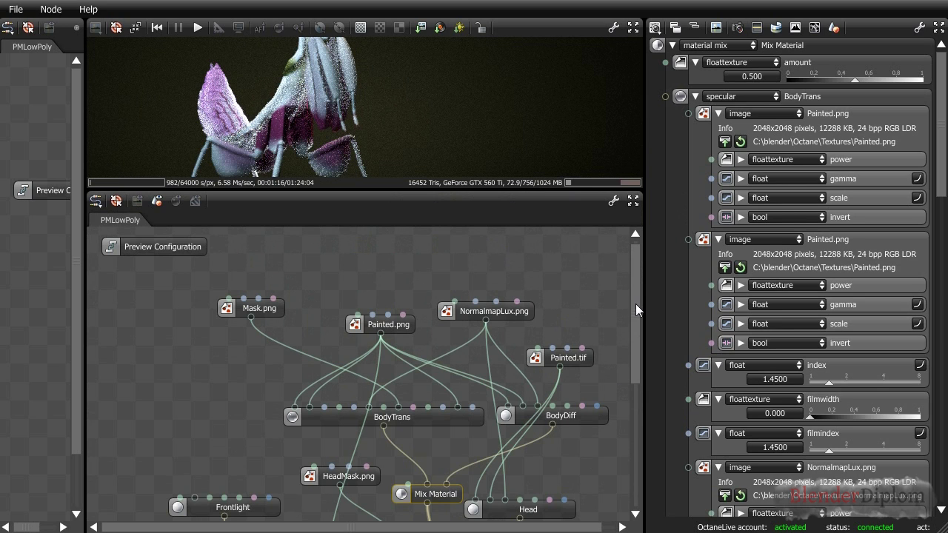
drag(84, 296, 205, 303)
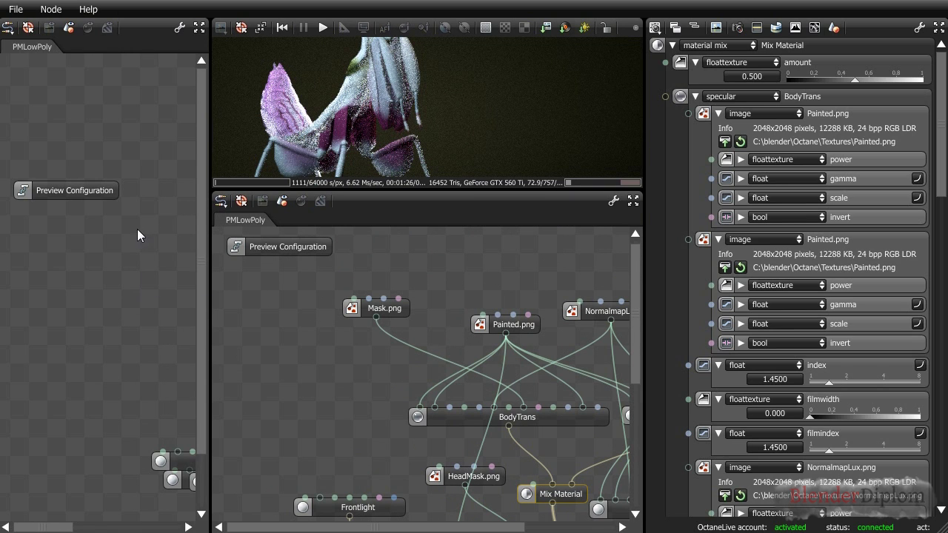
Switch the left side panel to the Live DB online library
click(8, 28)
click(78, 69)
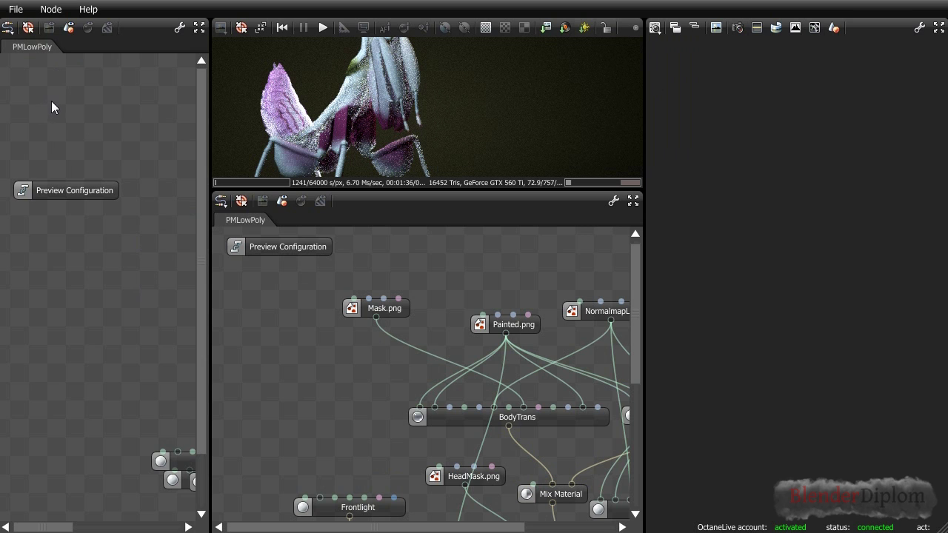
click(8, 27)
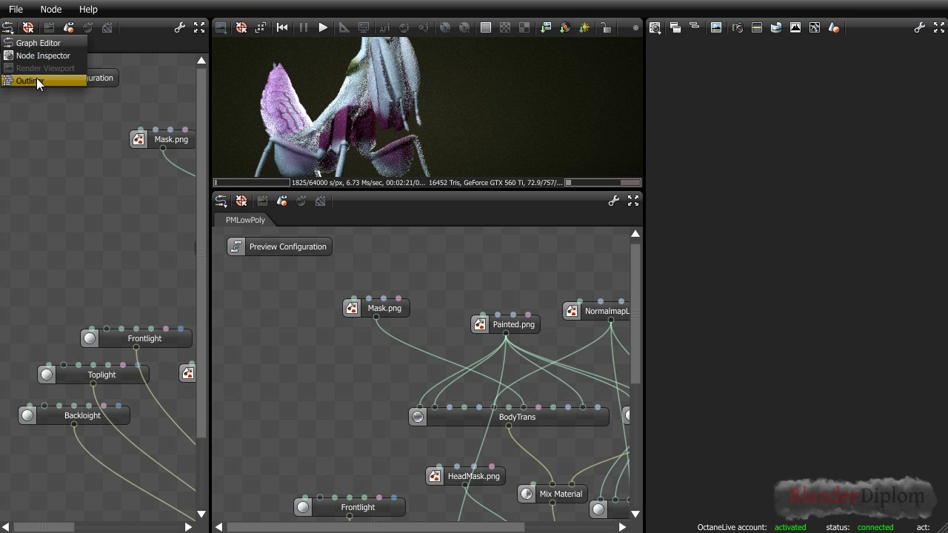
click(36, 79)
click(74, 47)
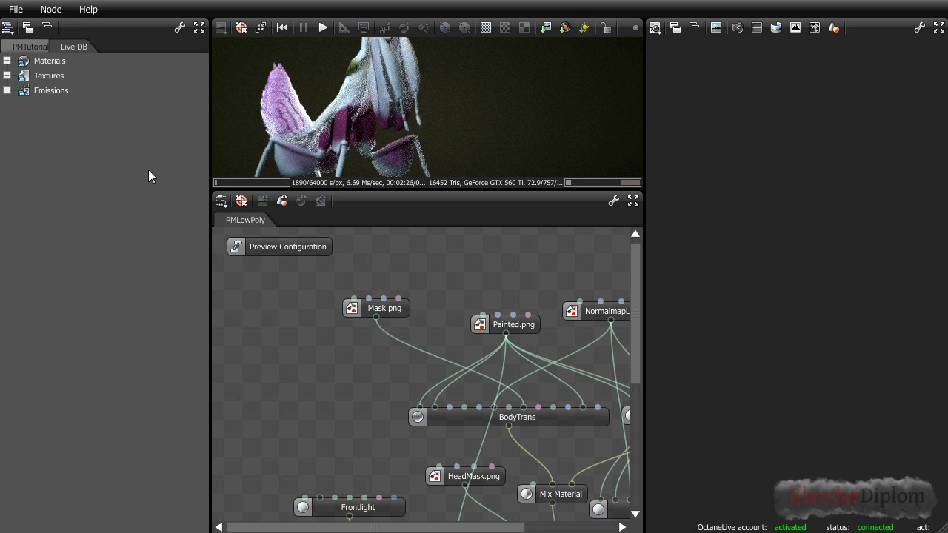
Expand Materials > Non-Organic and preview the Metal material presets
click(7, 61)
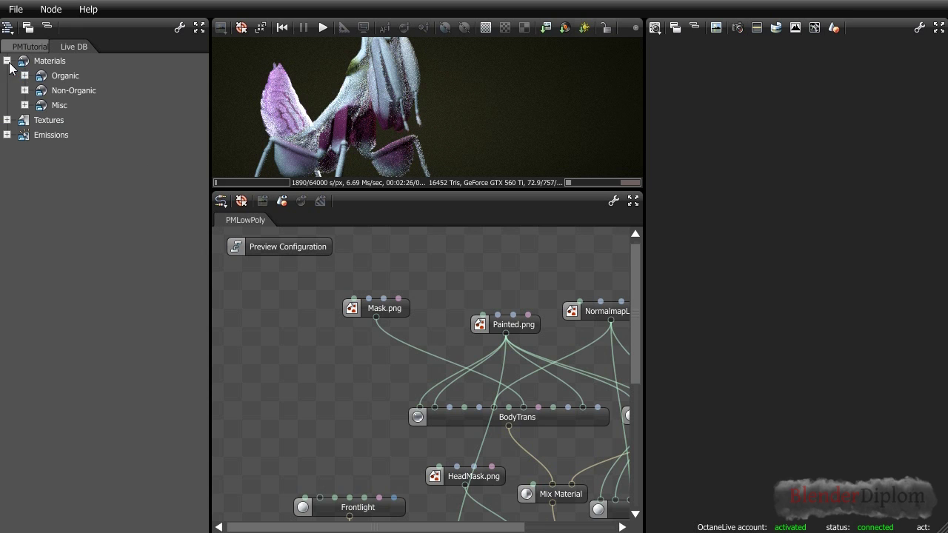
click(24, 90)
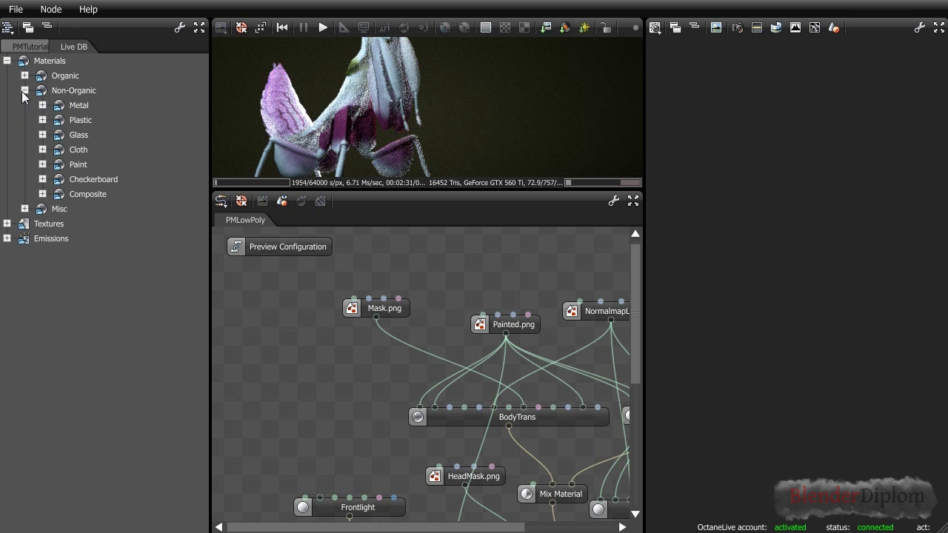
click(42, 105)
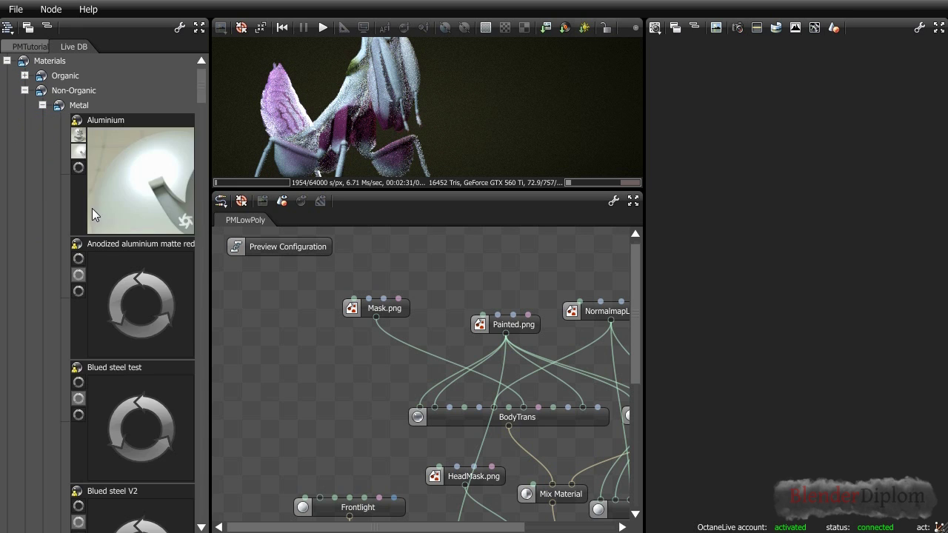
scroll(89, 214, down, 5)
scroll(87, 216, up, 5)
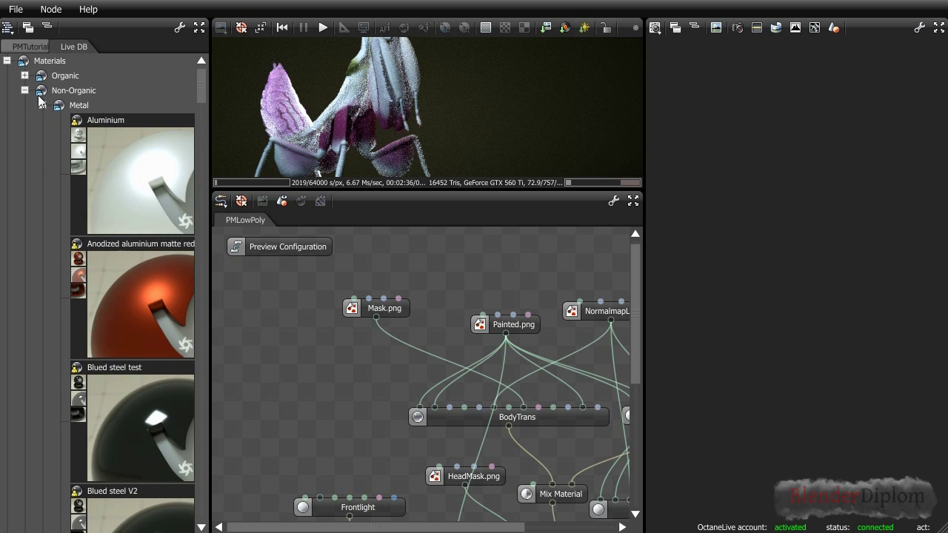
Collapse Non-Organic and show the Organic > Liquids presets, from Artificial Jelly to Water
click(24, 90)
click(25, 76)
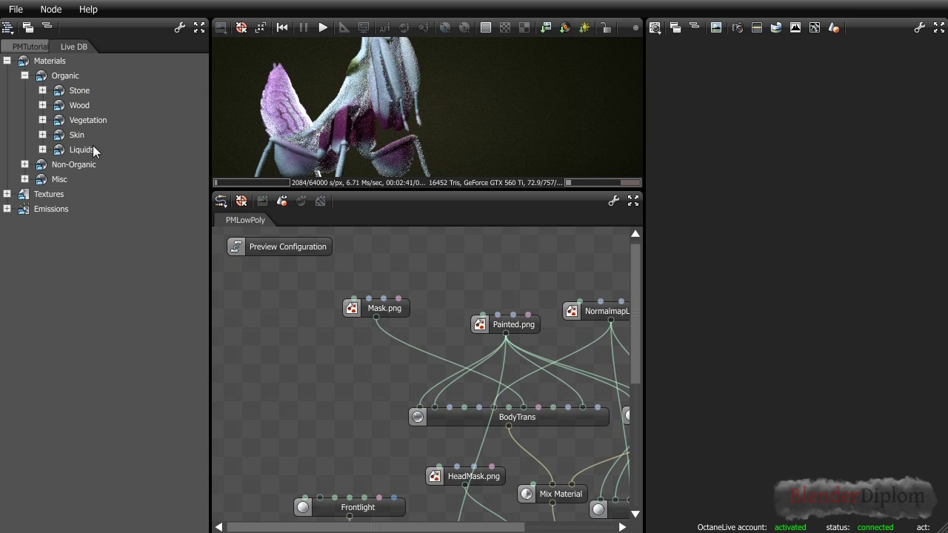
double_click(58, 153)
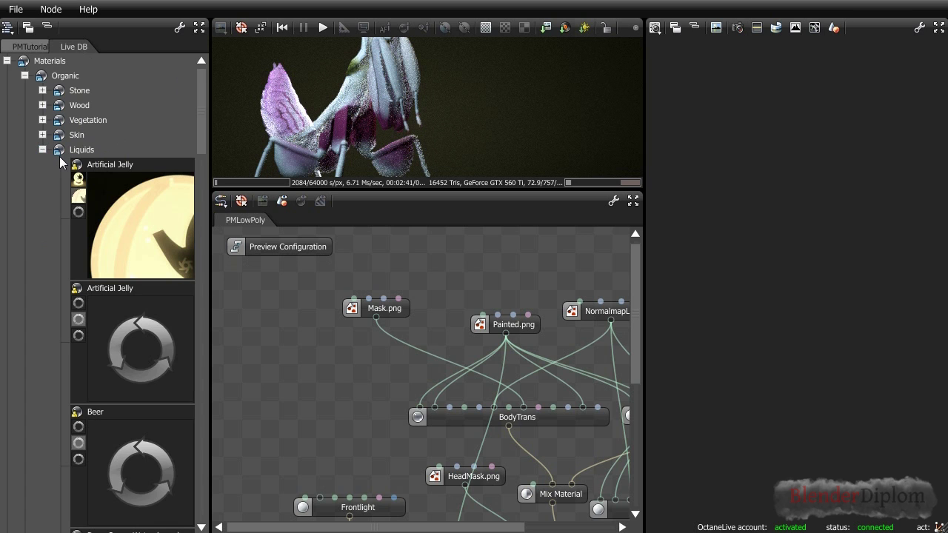
scroll(118, 192, down, 5)
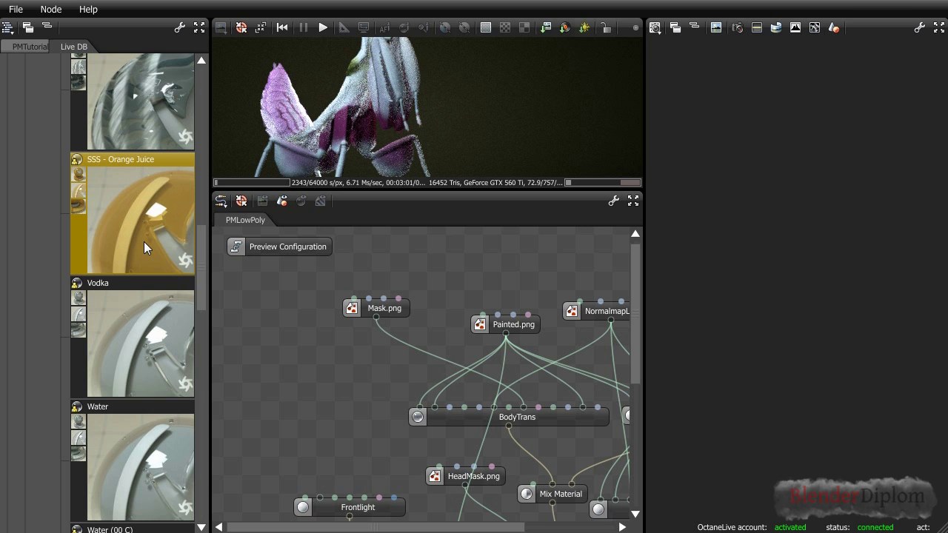
Collapse Liquids, then expand Skin and scroll through its material presets
scroll(144, 242, up, 5)
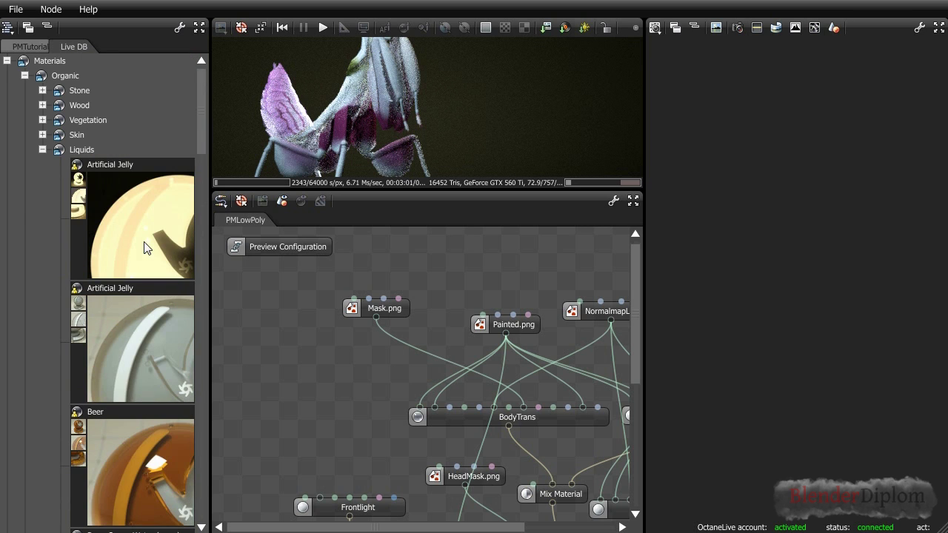
click(42, 149)
click(42, 135)
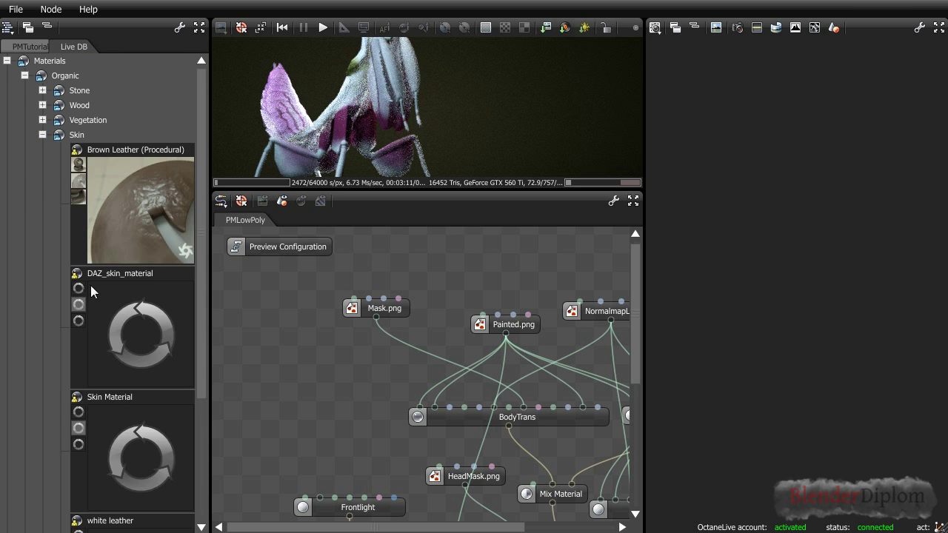
scroll(38, 300, down, 4)
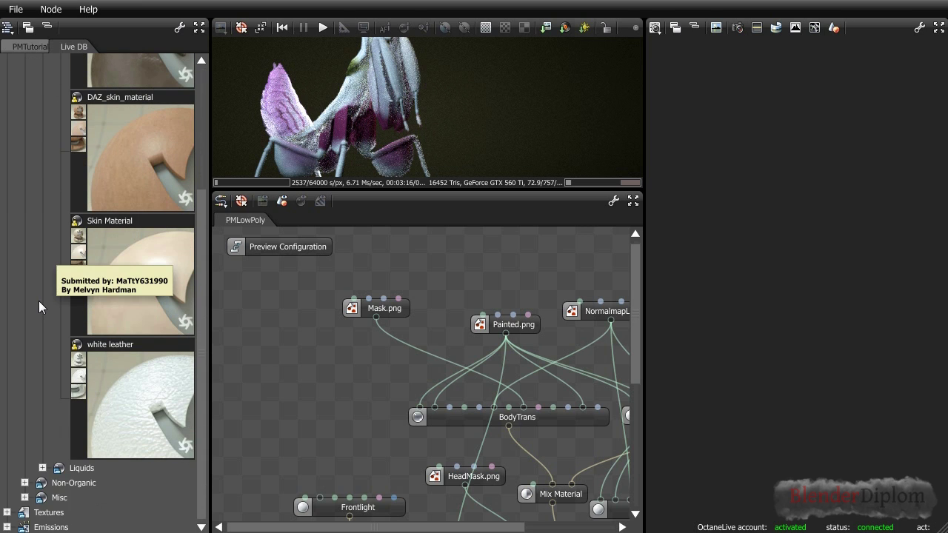
scroll(38, 301, up, 1)
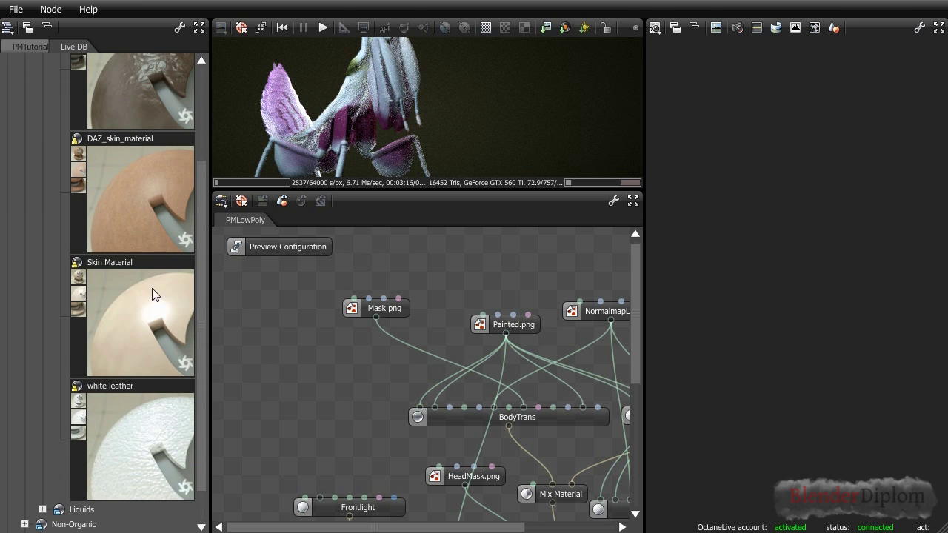
scroll(138, 334, down, 1)
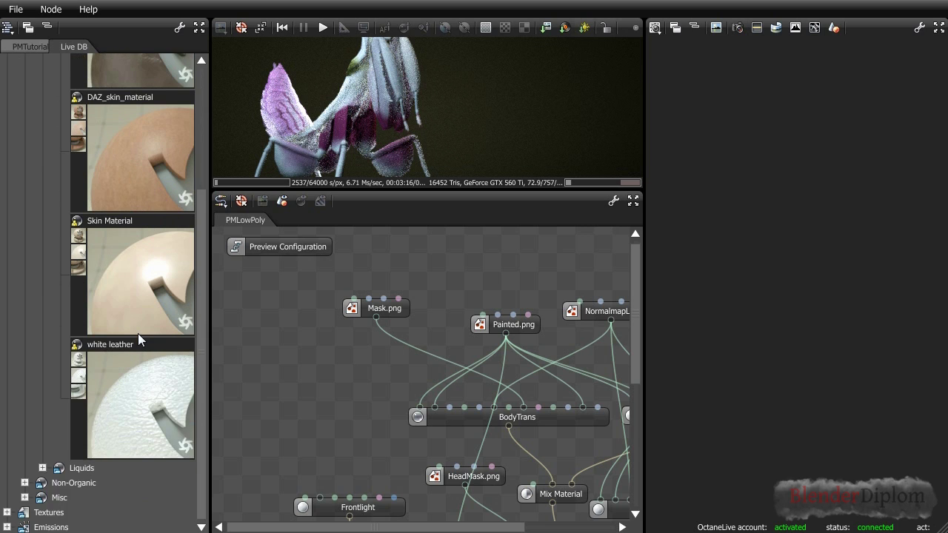
scroll(137, 333, up, 3)
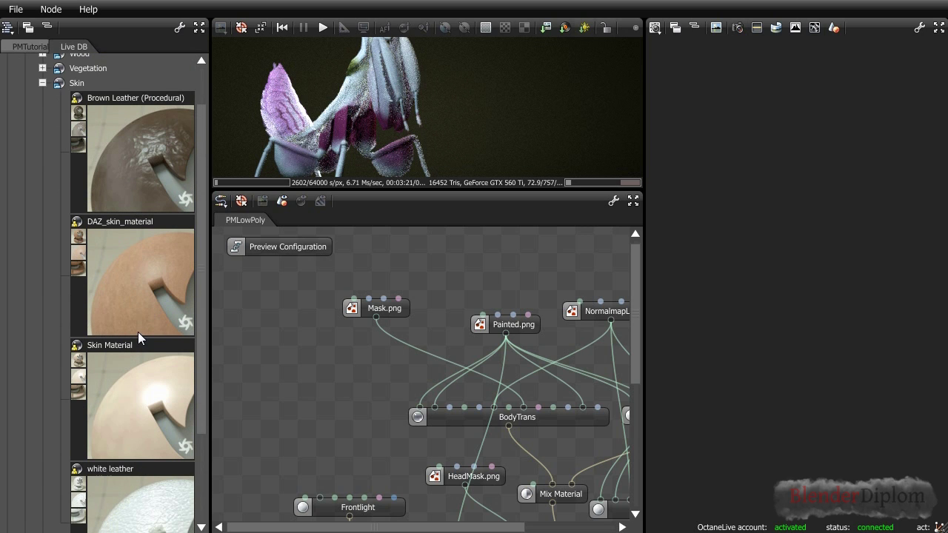
scroll(137, 332, down, 2)
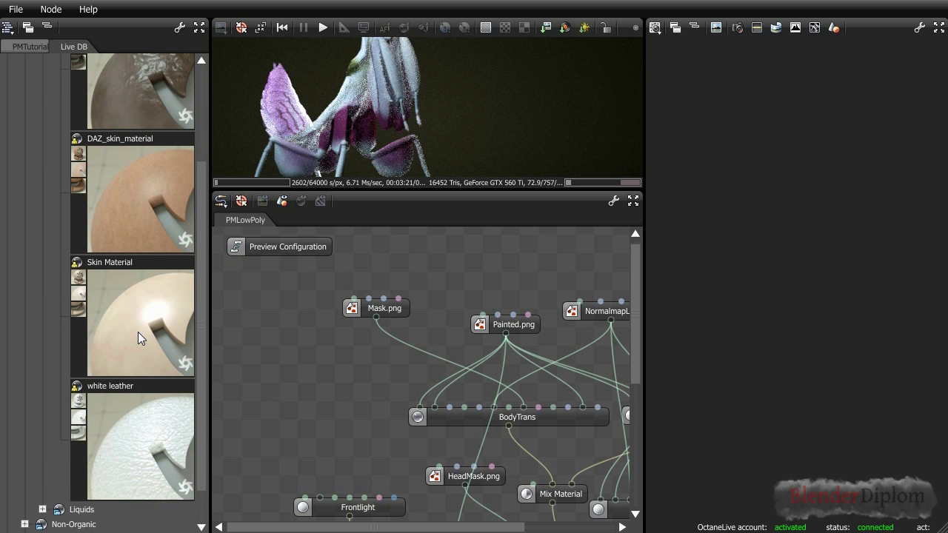
scroll(138, 332, up, 5)
Collapse Skin, browse the Non-Organic presets and load Girly Candy into the inspector
click(42, 135)
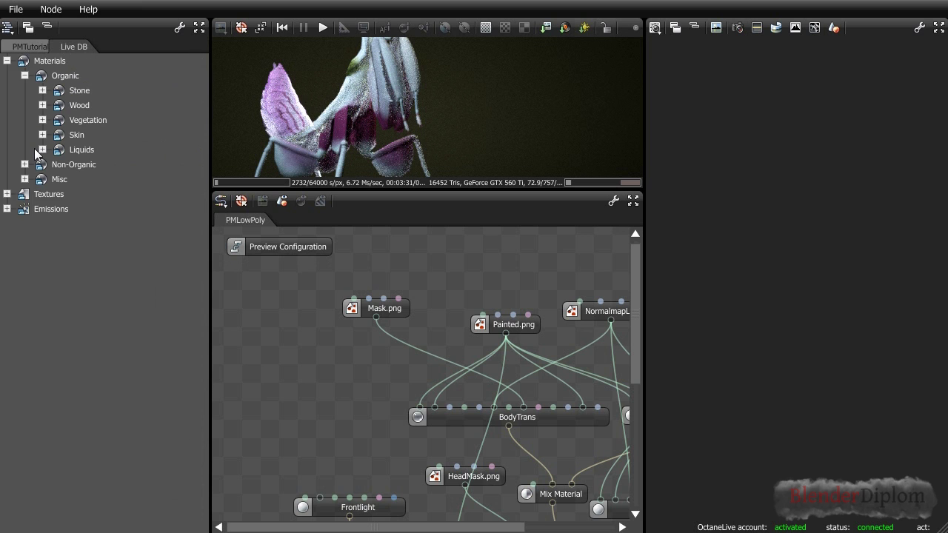
click(24, 165)
scroll(100, 230, down, 8)
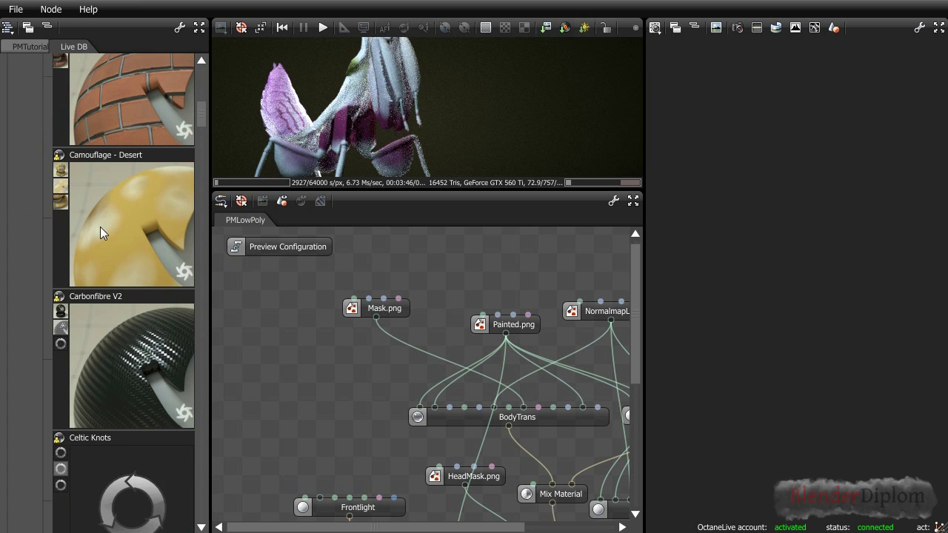
scroll(100, 228, down, 8)
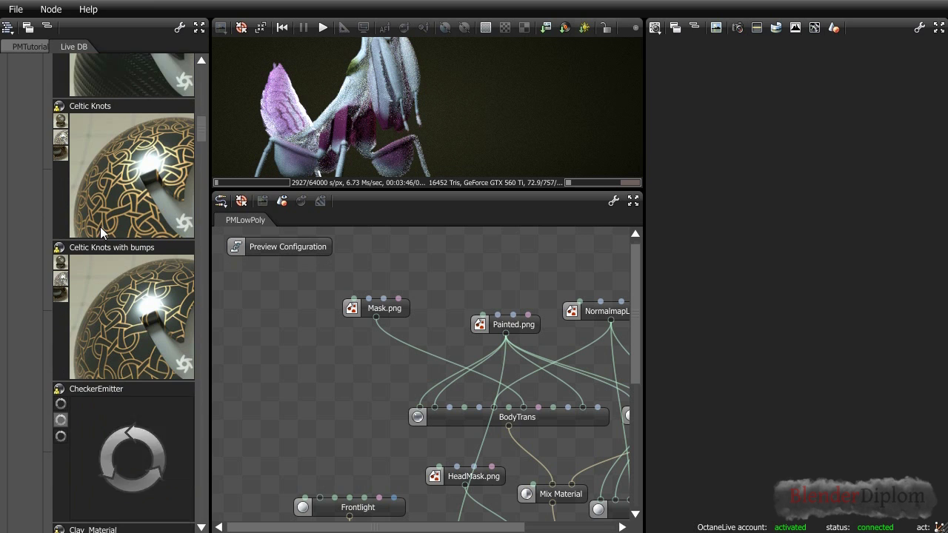
scroll(100, 227, down, 12)
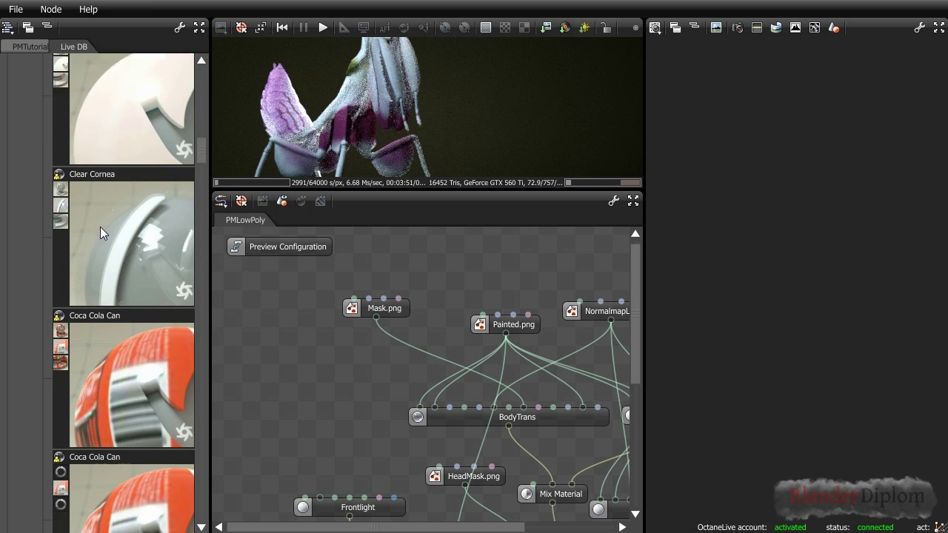
scroll(100, 227, down, 8)
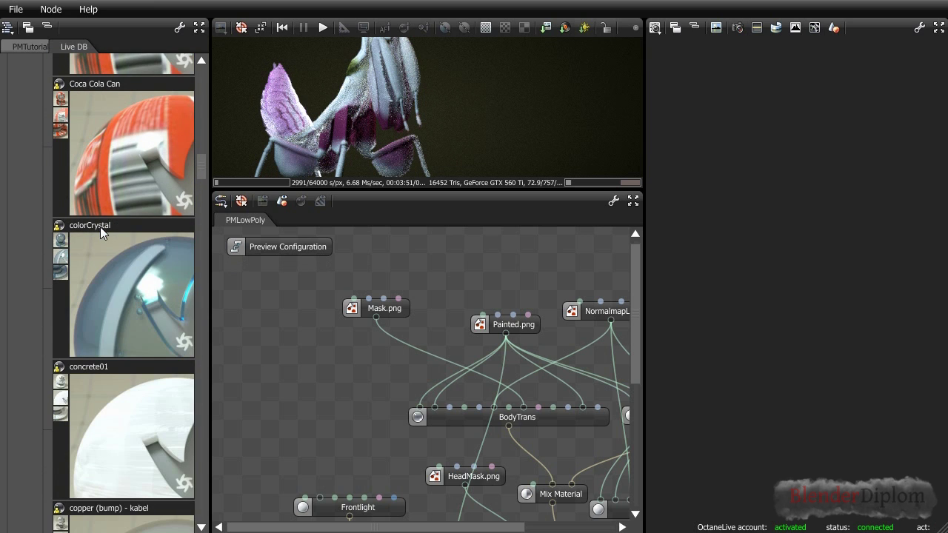
scroll(100, 226, down, 20)
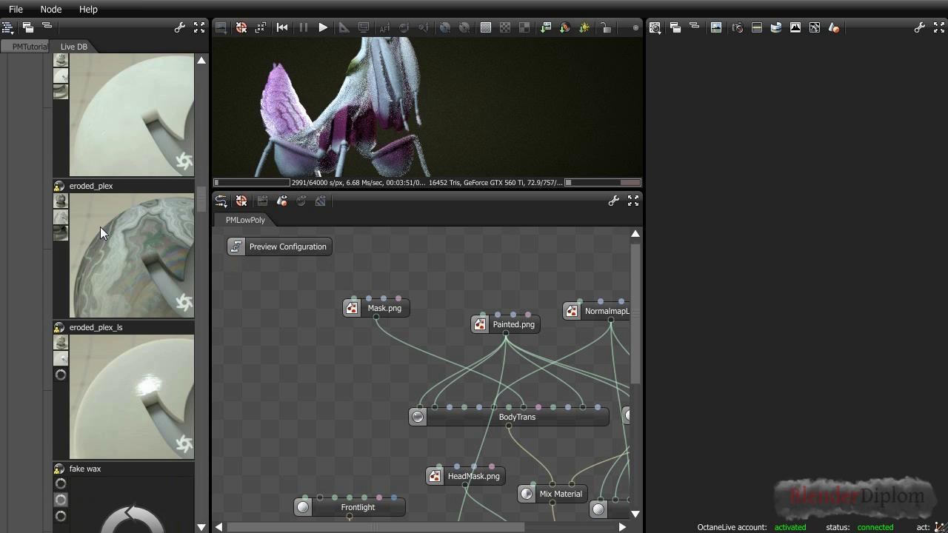
scroll(99, 227, down, 17)
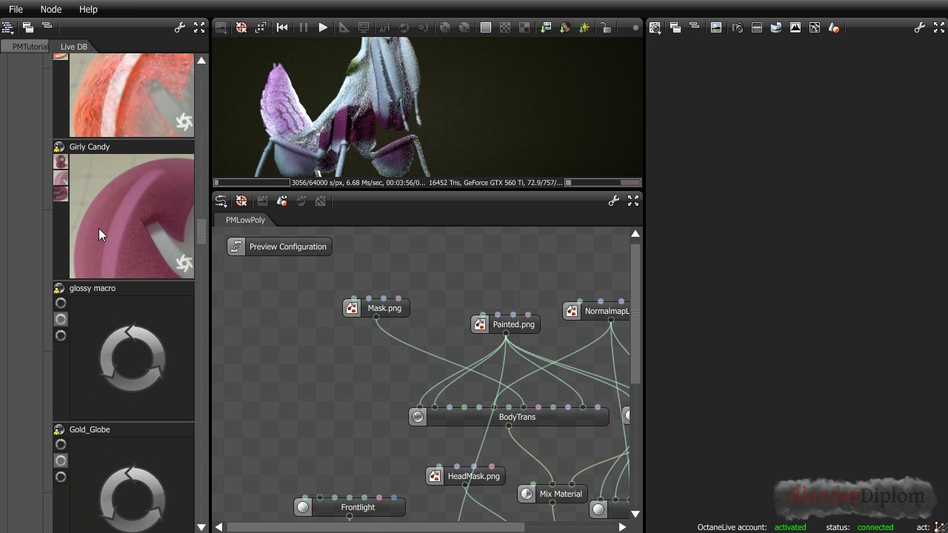
scroll(98, 228, up, 2)
scroll(98, 228, down, 4)
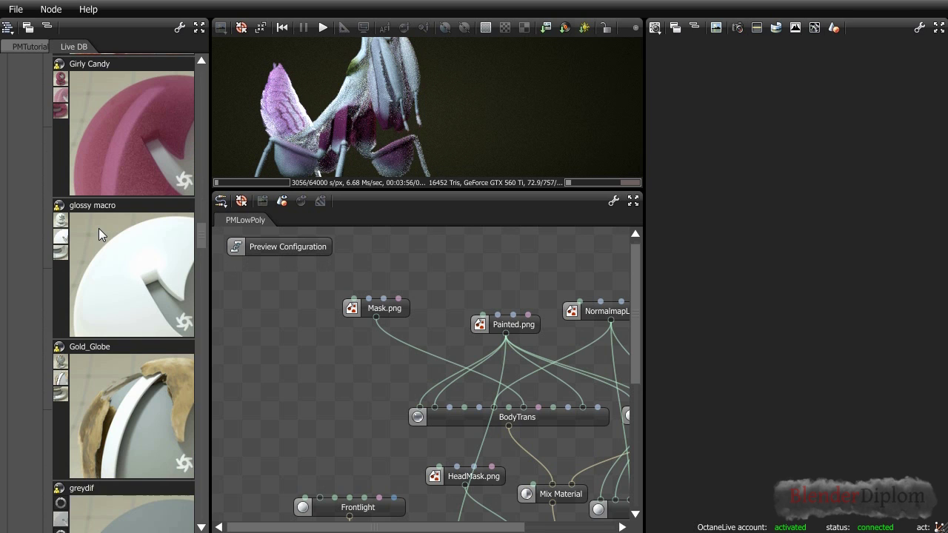
click(107, 169)
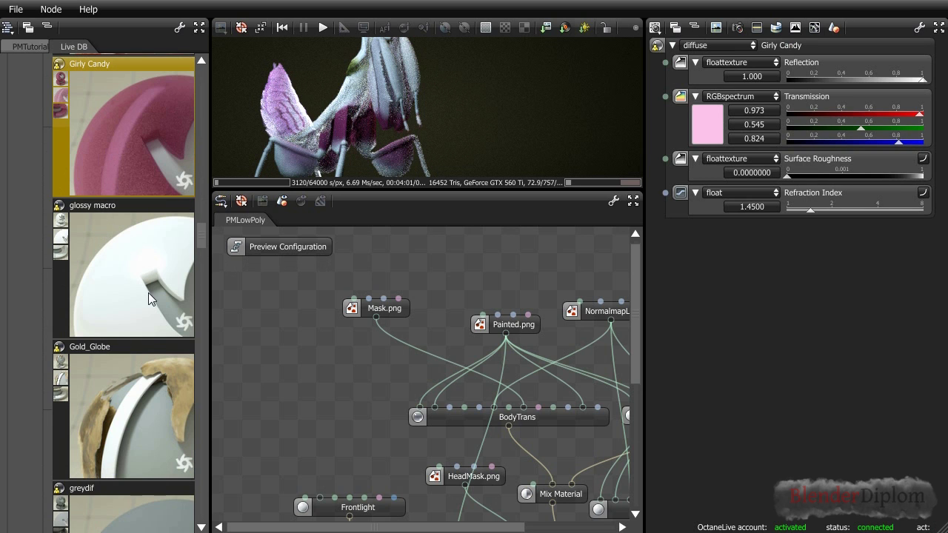
Load the orange_lamp_shade preset's diffuse settings in place of Girly Candy
scroll(148, 298, down, 17)
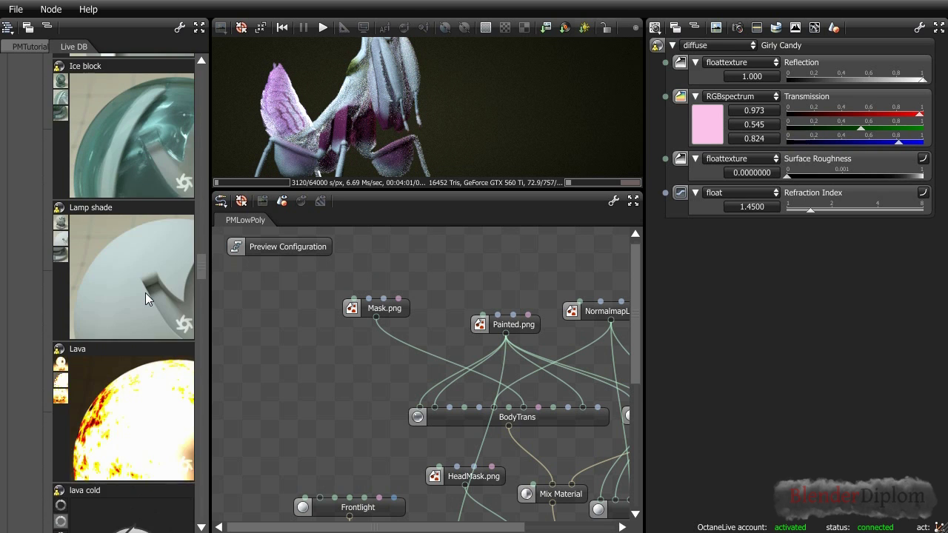
scroll(145, 293, down, 15)
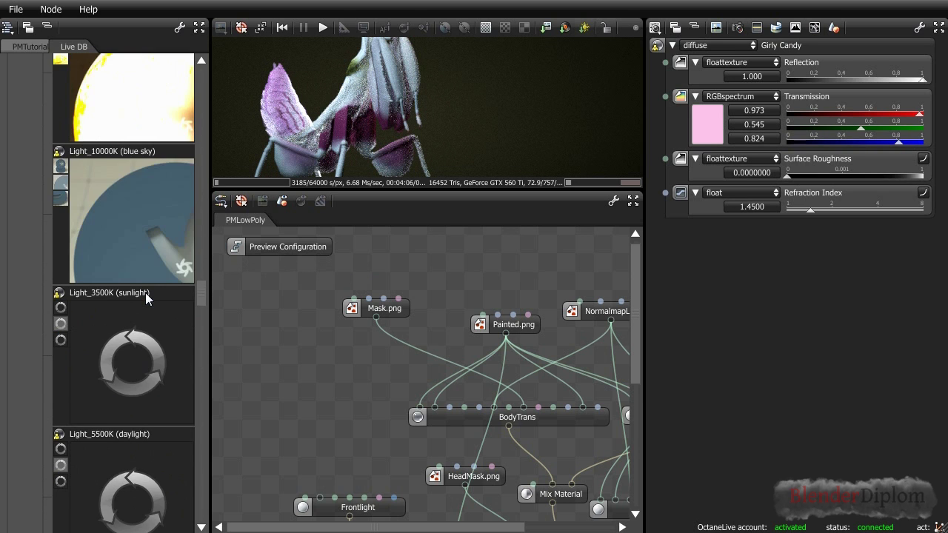
scroll(146, 292, down, 18)
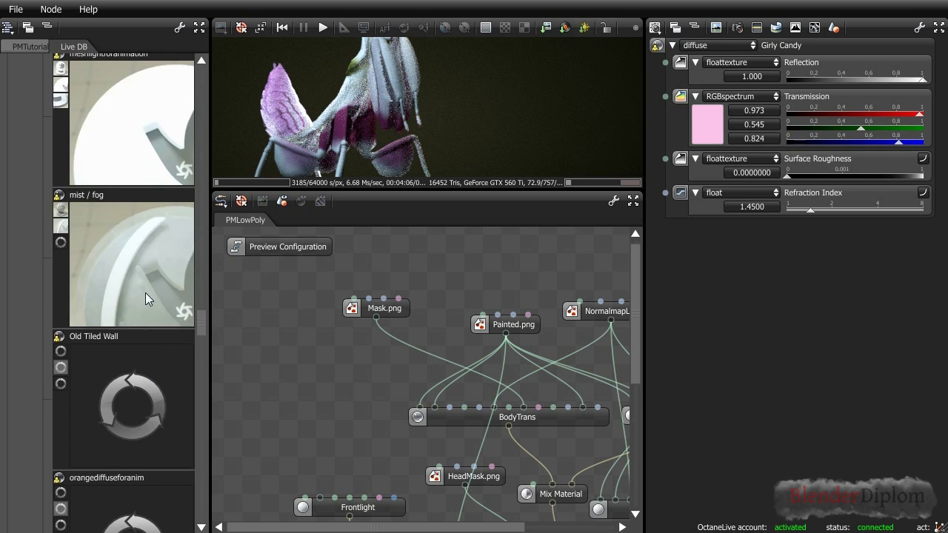
scroll(145, 293, down, 6)
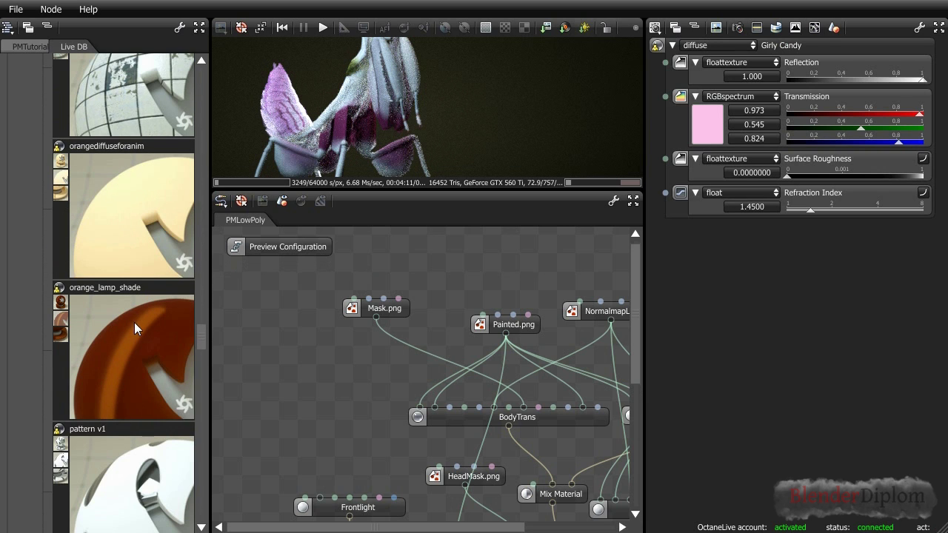
click(136, 326)
scroll(142, 340, down, 2)
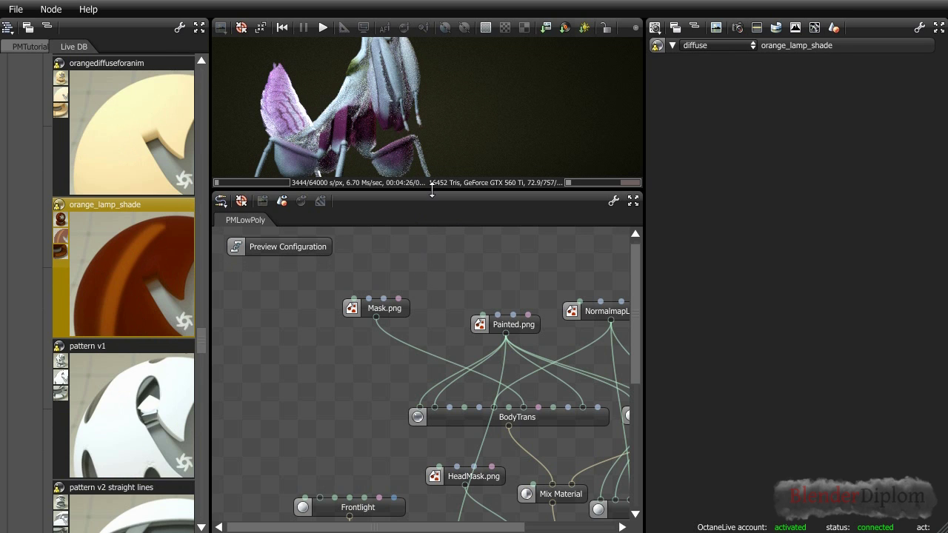
Make the render view taller and widen the Live DB pane, narrowing the inspector
drag(432, 194, 435, 326)
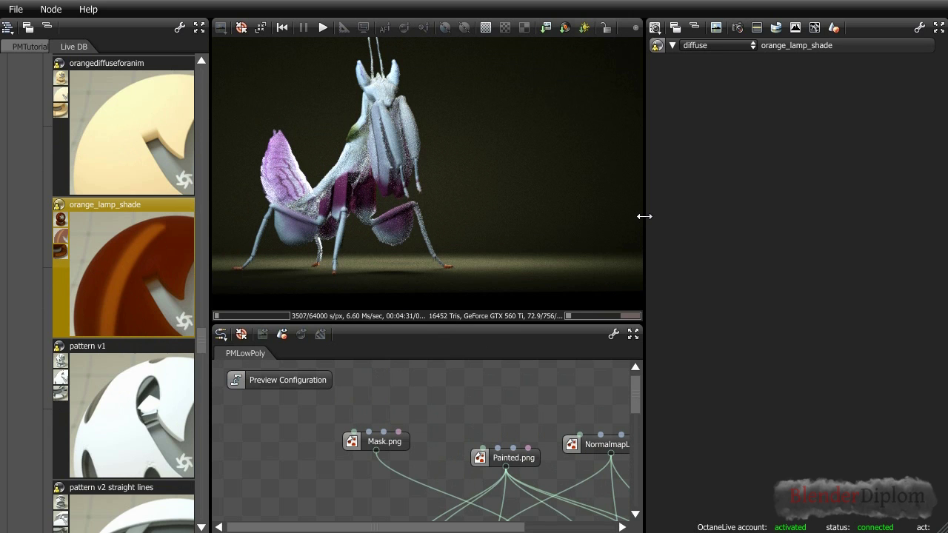
drag(652, 217, 797, 222)
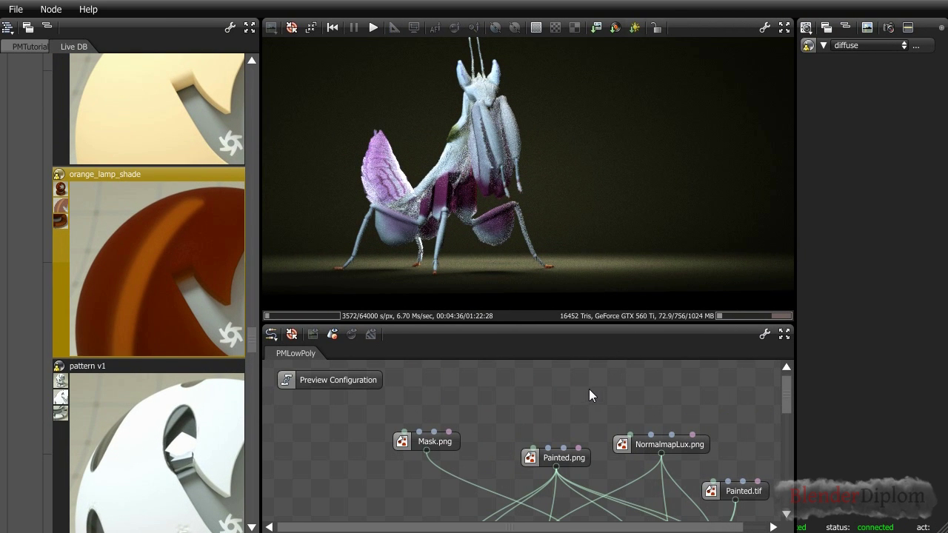